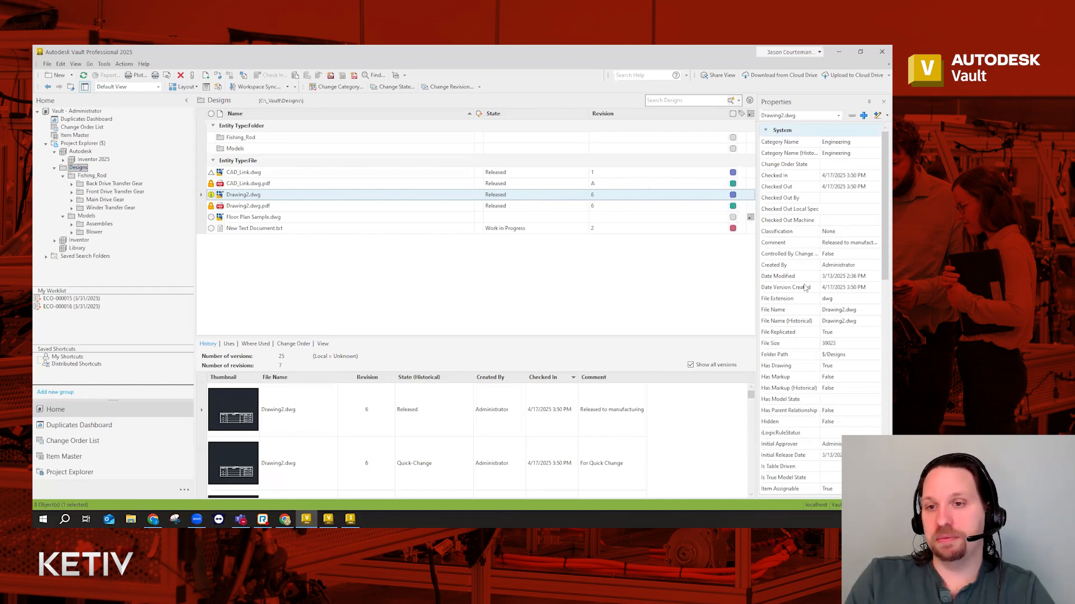
- Review the properties of Drawing2.dwg down to the user-defined ones
{"action": "scroll", "coordinate": [808, 305], "scroll_direction": "down", "scroll_amount": 4}
{"action": "scroll", "coordinate": [808, 305], "scroll_direction": "down", "scroll_amount": 12}
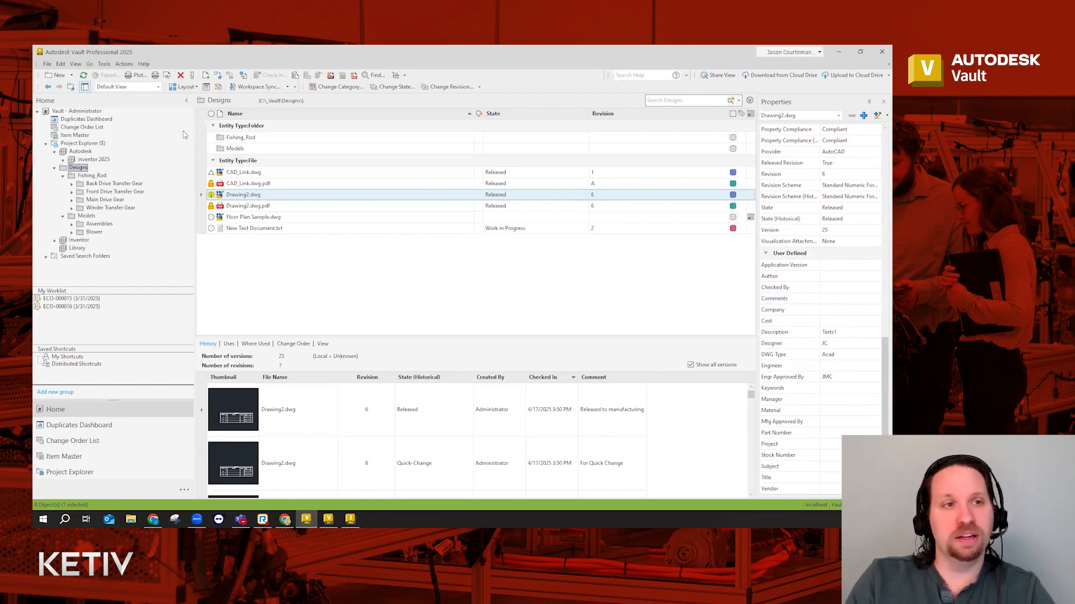
- Open the category configuration in the Vault settings, show the file categories and view the lifecycles of Engineering
{"action": "left_click", "coordinate": [104, 64]}
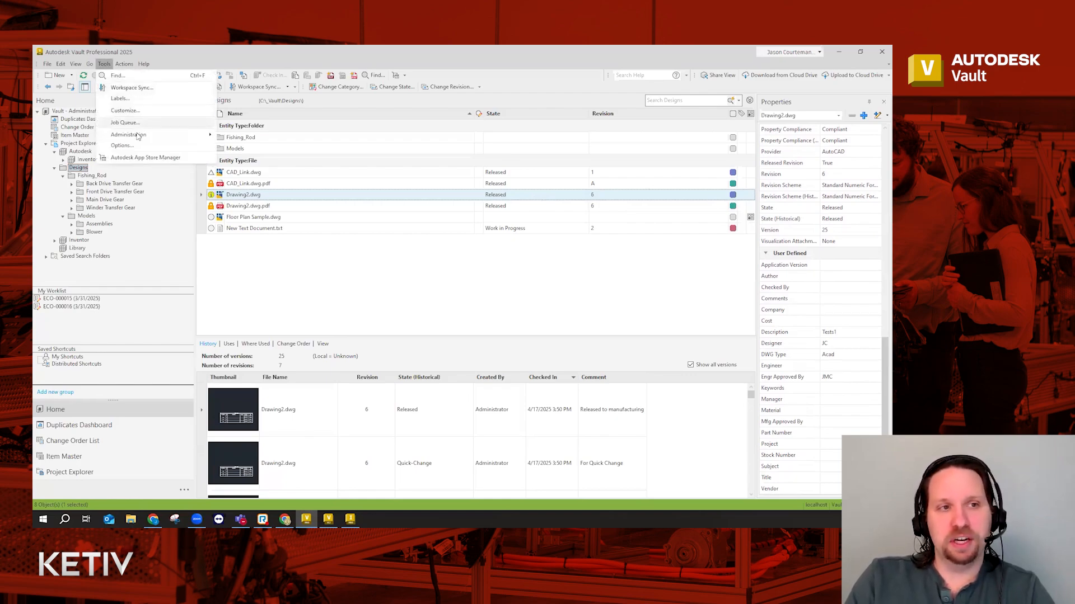
{"action": "mouse_move", "coordinate": [156, 141]}
{"action": "left_click", "coordinate": [271, 135]}
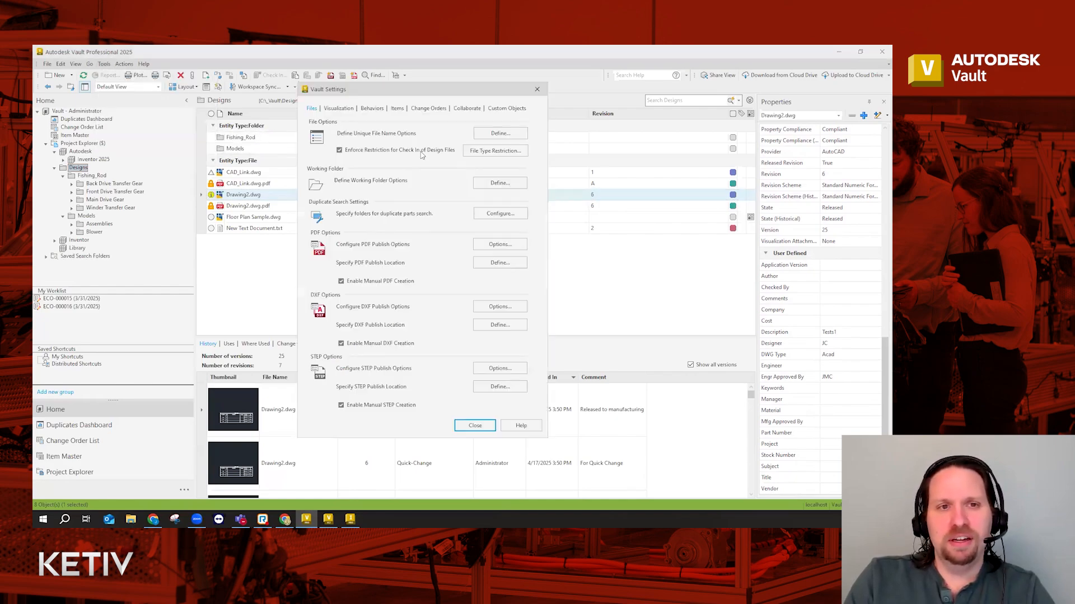
{"action": "left_click", "coordinate": [374, 109]}
{"action": "left_click", "coordinate": [477, 198]}
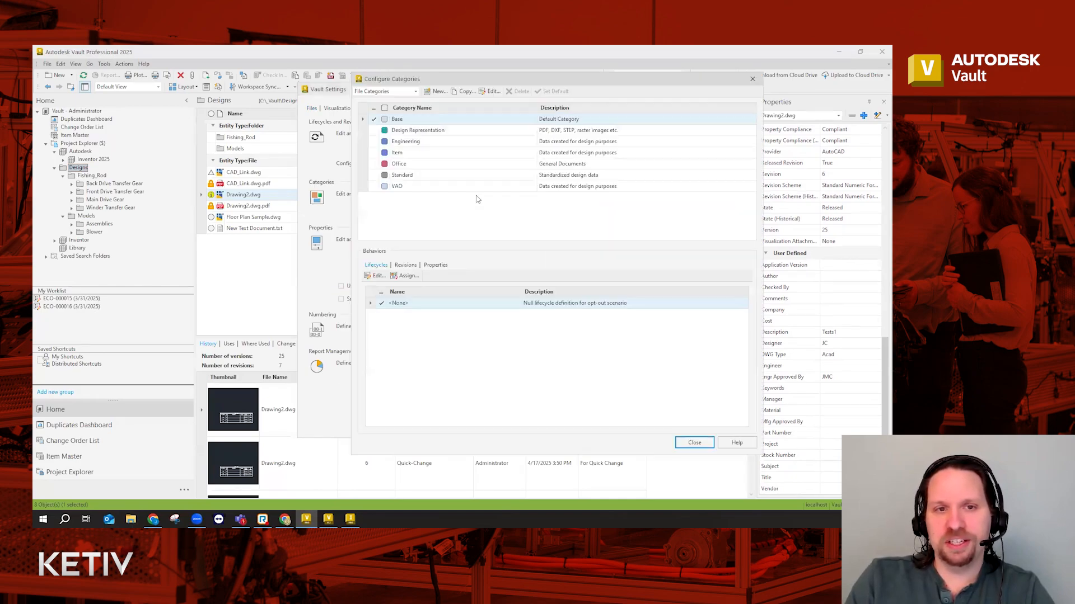
{"action": "left_click", "coordinate": [381, 93]}
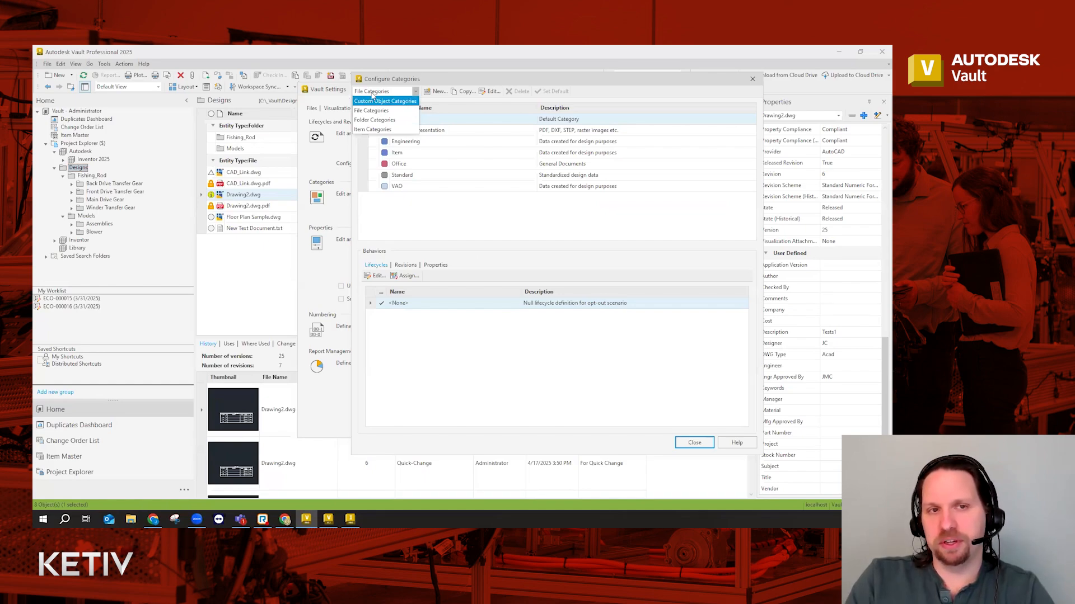
{"action": "left_click", "coordinate": [394, 112]}
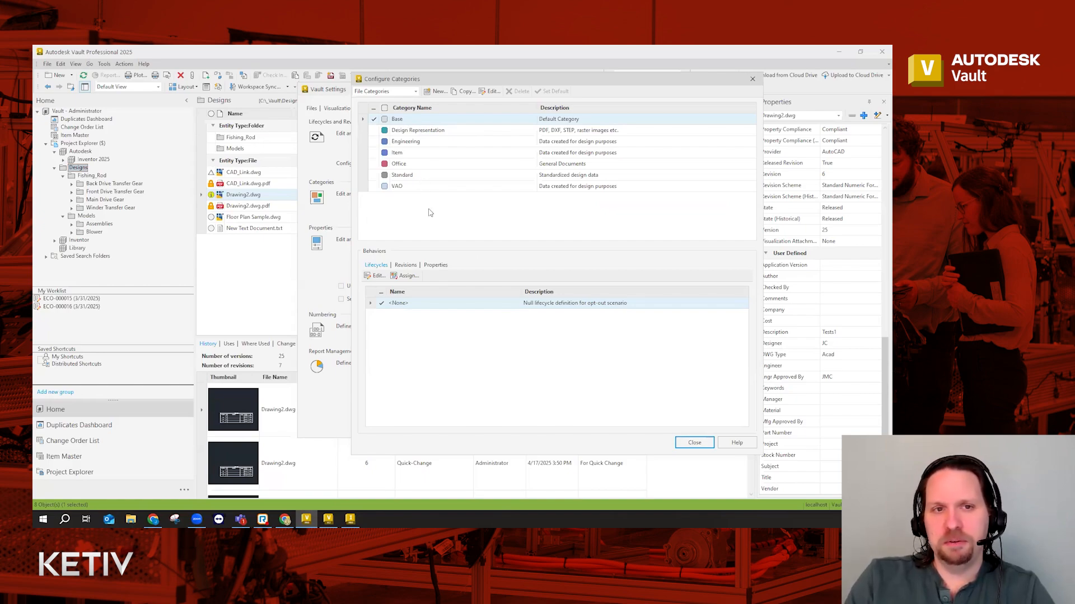
{"action": "left_click", "coordinate": [405, 143]}
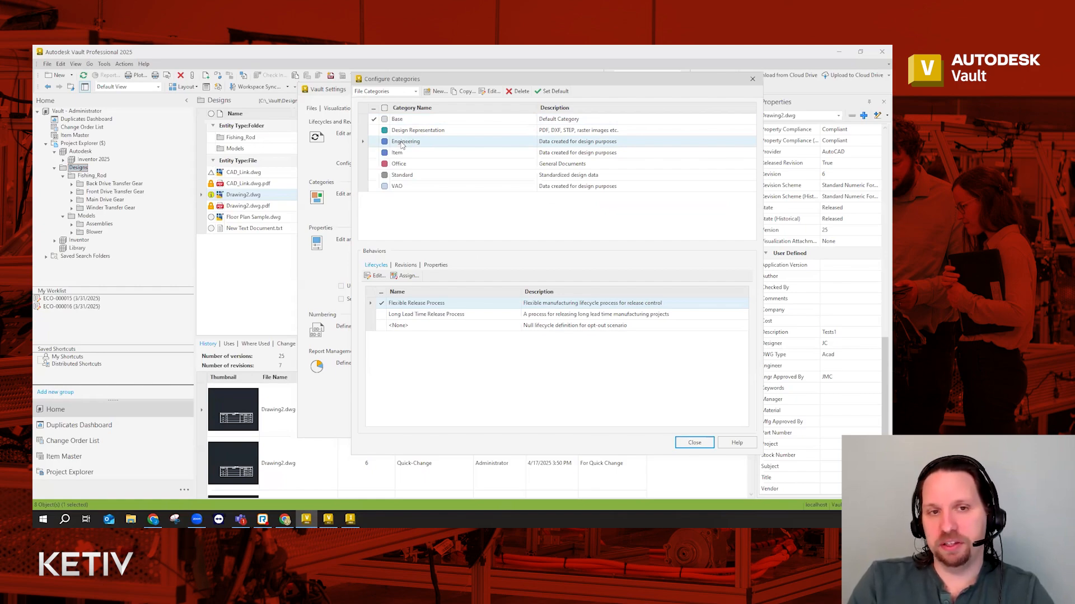
- Assign the Basic Release Process lifecycle definition to the Office category and make it the default
{"action": "left_click", "coordinate": [421, 167]}
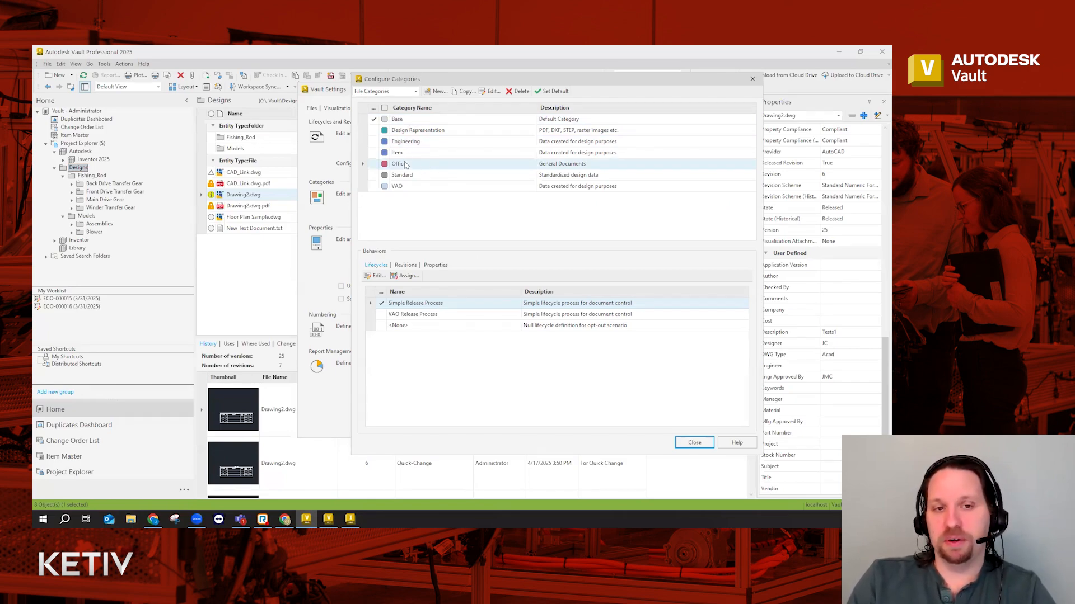
{"action": "left_click", "coordinate": [398, 276]}
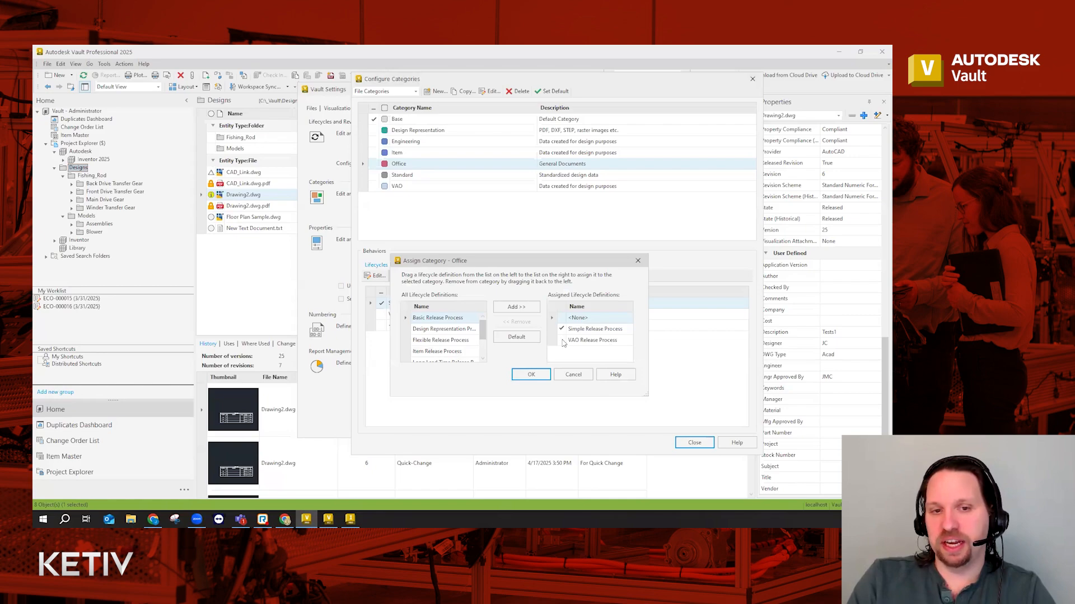
{"action": "scroll", "coordinate": [460, 339], "scroll_direction": "down", "scroll_amount": 2}
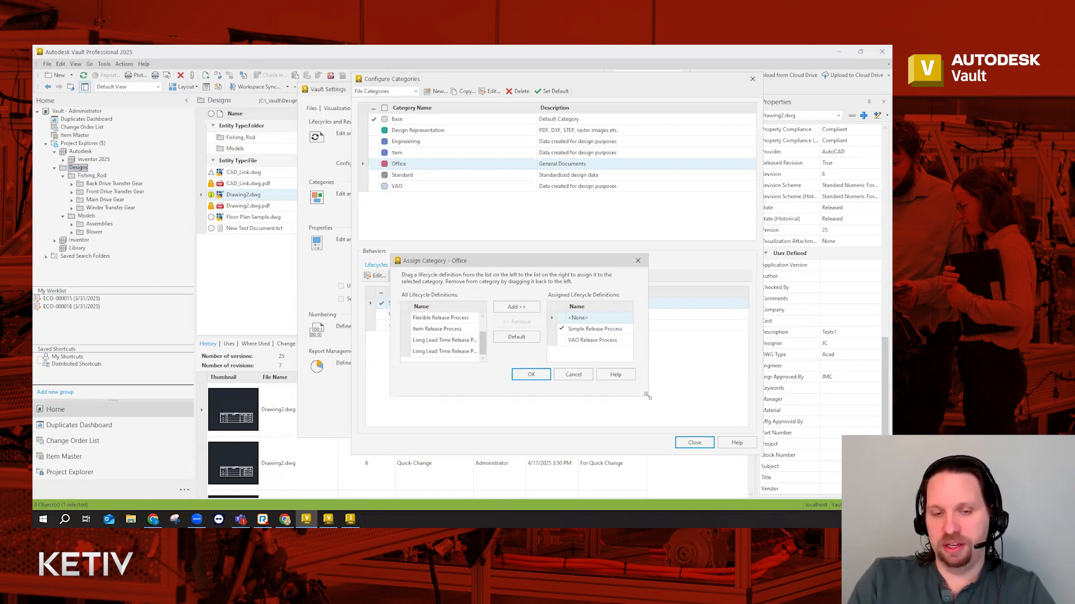
{"action": "left_click_drag", "start_coordinate": [648, 396], "coordinate": [713, 427]}
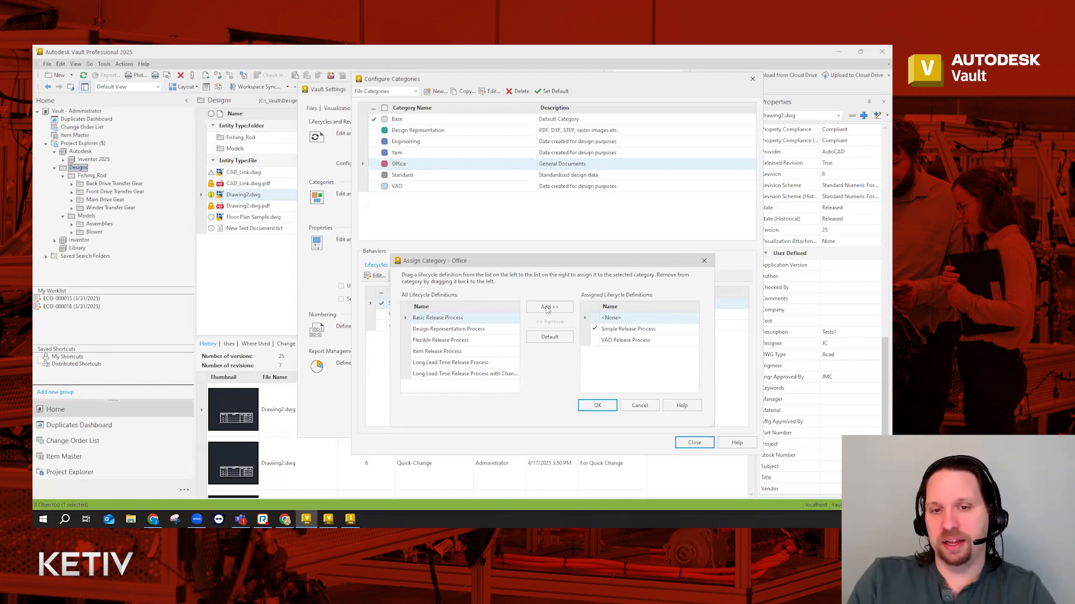
{"action": "left_click", "coordinate": [428, 318]}
{"action": "left_click", "coordinate": [551, 307]}
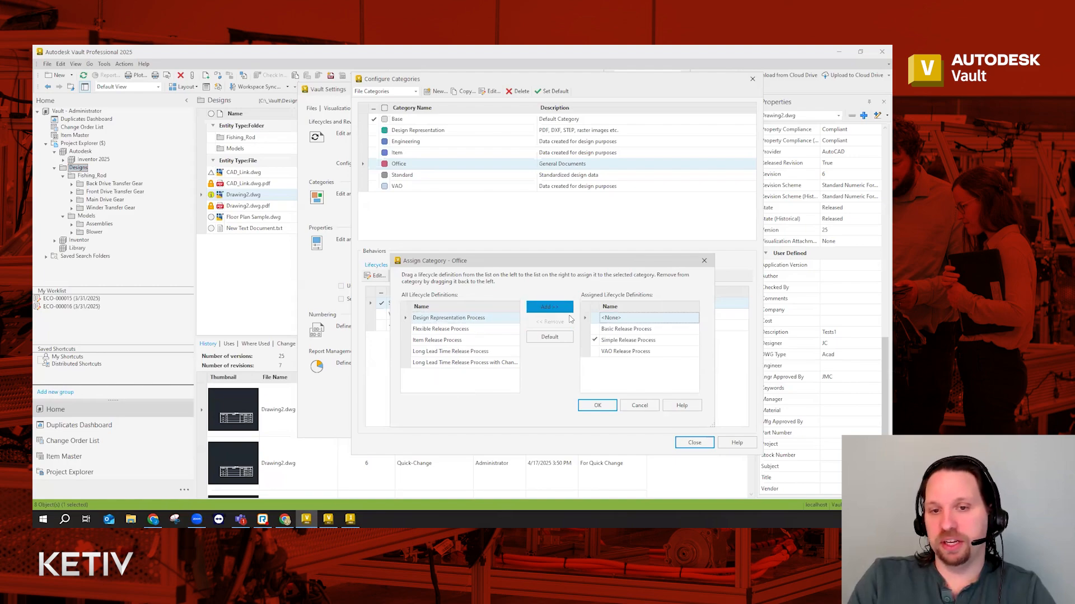
{"action": "left_click", "coordinate": [602, 329]}
{"action": "left_click", "coordinate": [550, 337]}
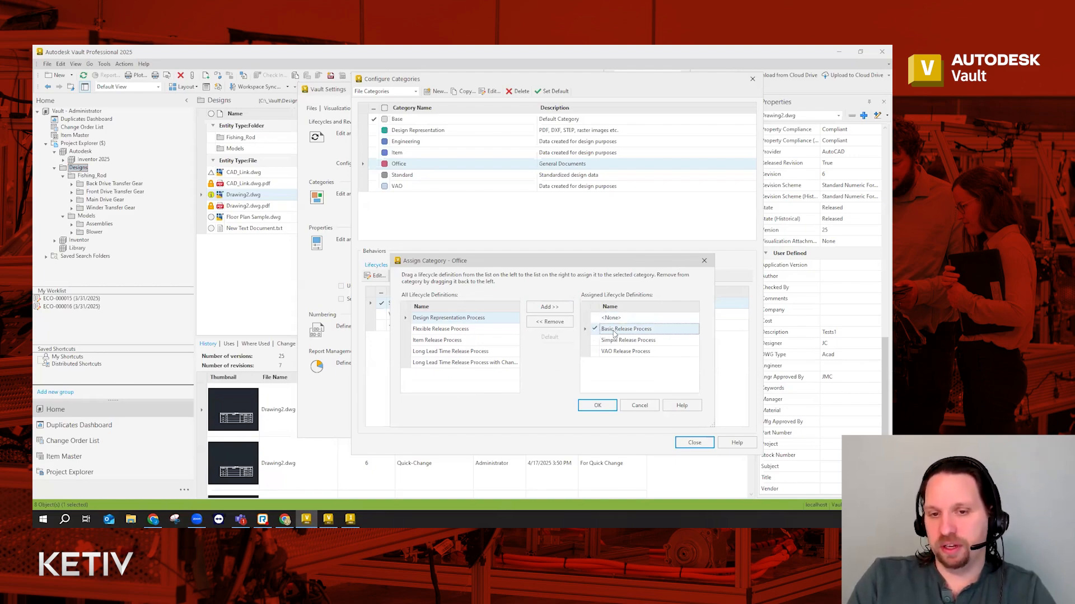
{"action": "left_click", "coordinate": [597, 405]}
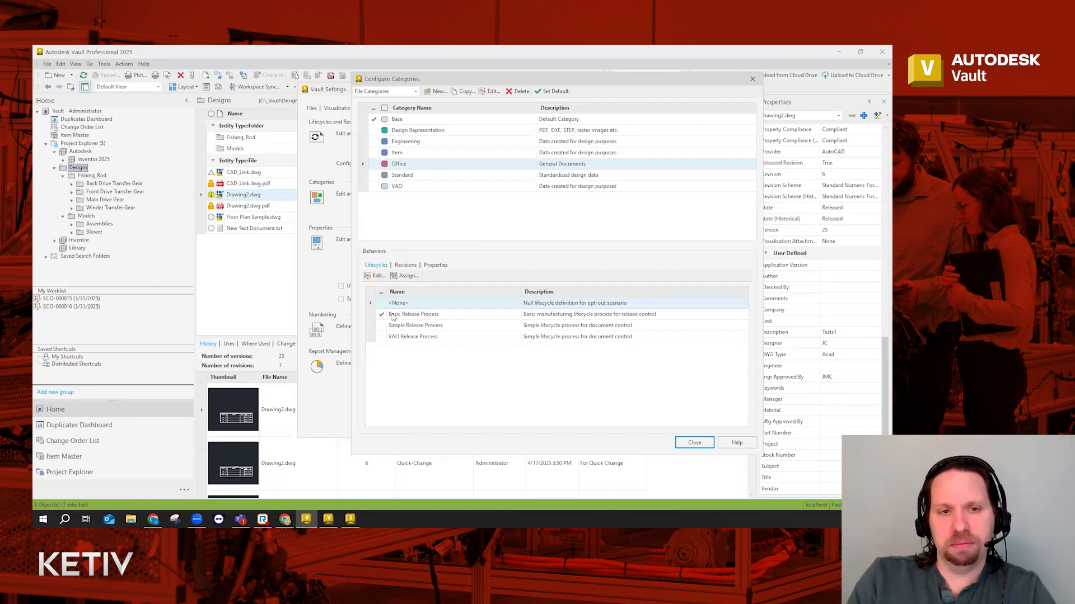
- Review the Office category's lifecycles, revision schemes and properties, and close the category configuration and Vault settings
{"action": "left_click", "coordinate": [405, 265]}
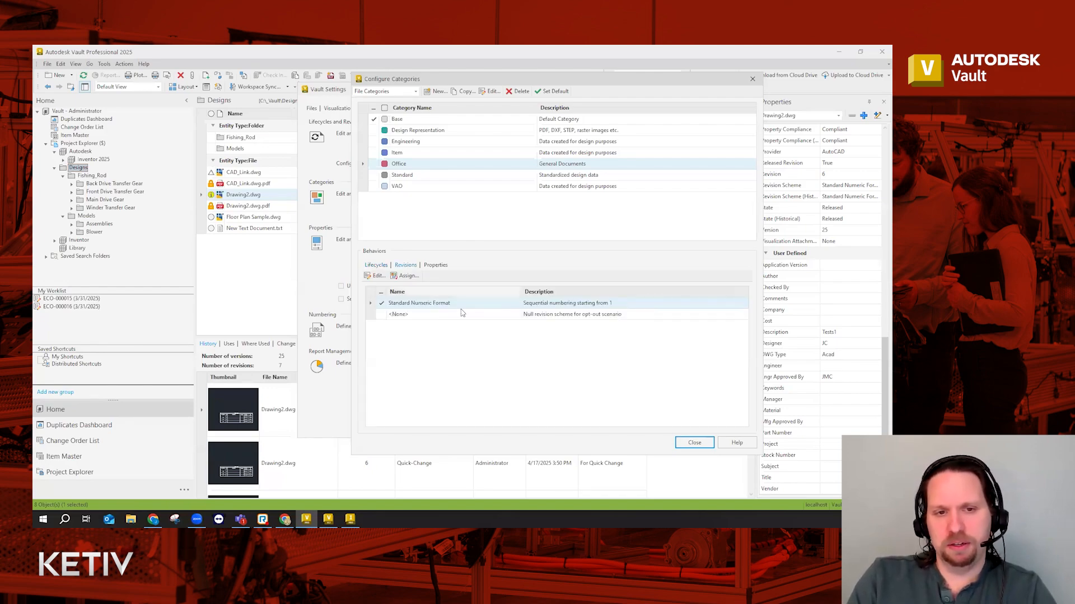
{"action": "left_click", "coordinate": [376, 266]}
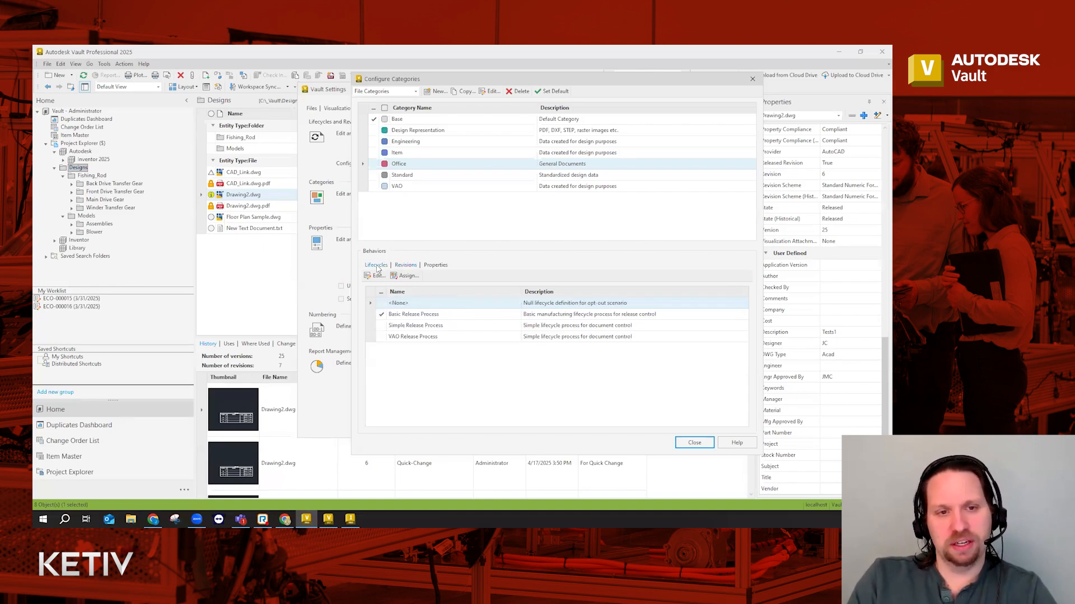
{"action": "left_click", "coordinate": [401, 267]}
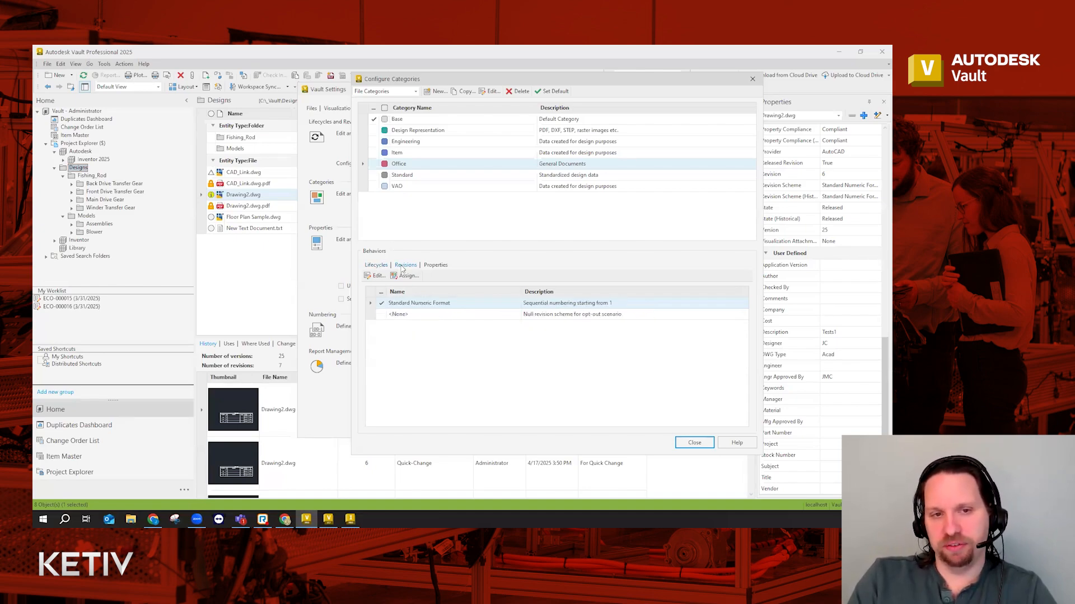
{"action": "left_click", "coordinate": [434, 266]}
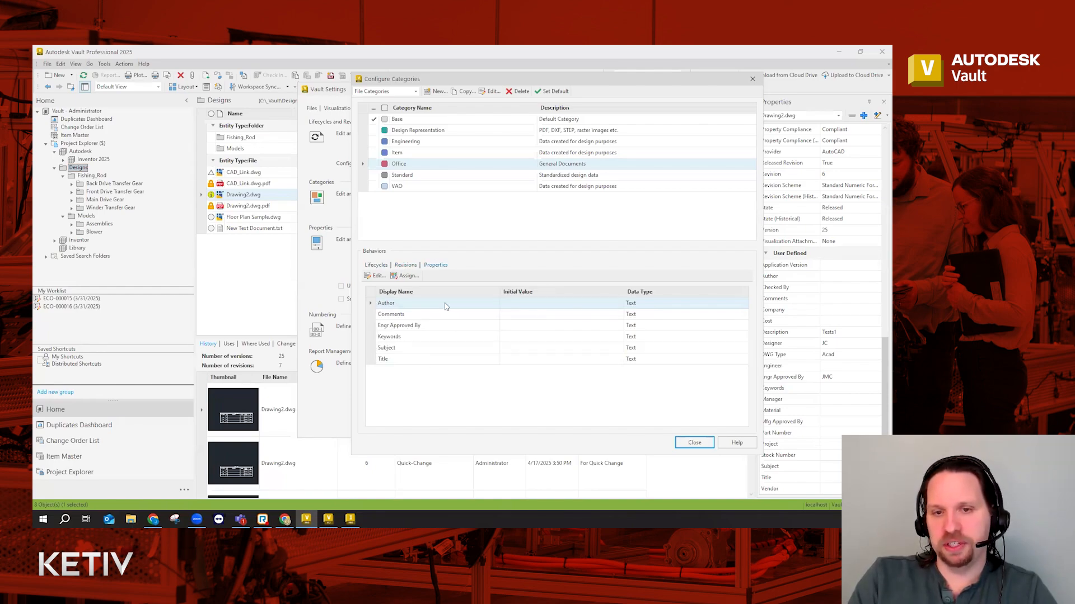
{"action": "left_click", "coordinate": [694, 442]}
{"action": "left_click", "coordinate": [473, 421]}
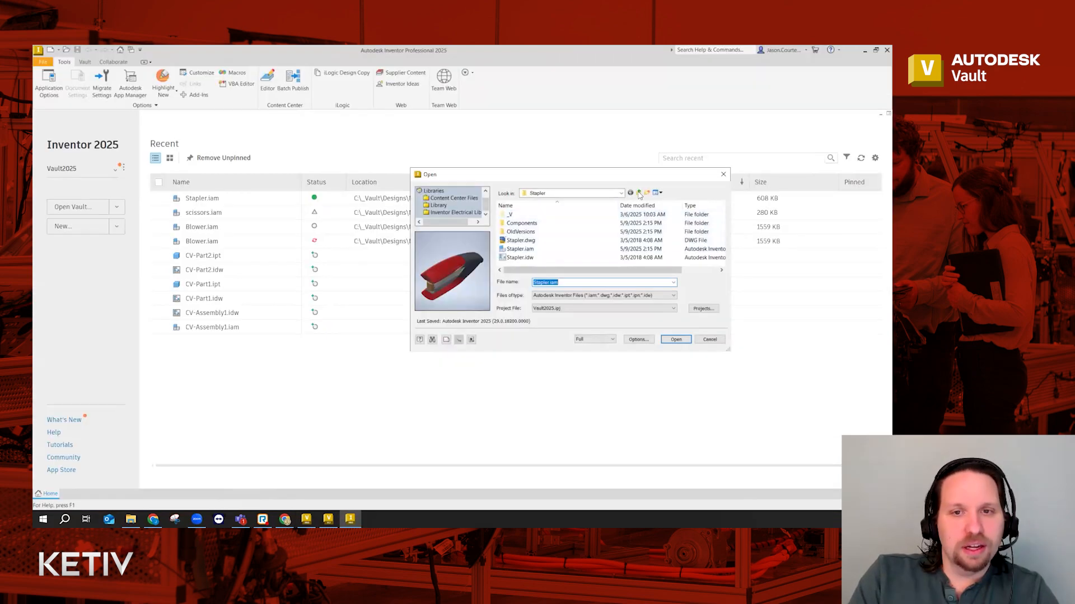
- Open the assembly Tuner.iam from the Tuner folder under Assemblies in Inventor
{"action": "left_click", "coordinate": [638, 193]}
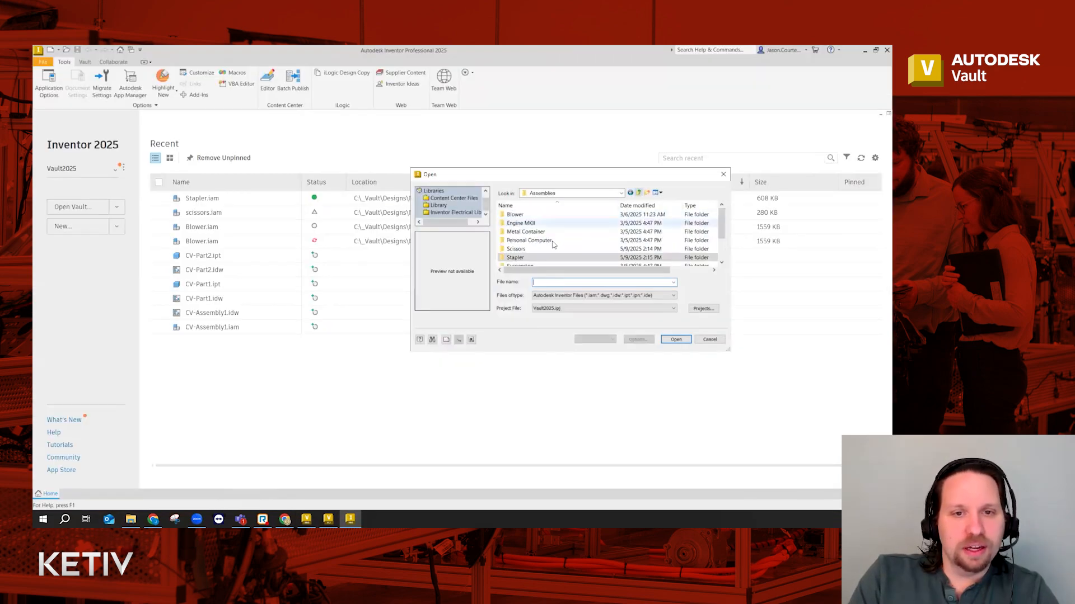
{"action": "scroll", "coordinate": [552, 247], "scroll_direction": "down", "scroll_amount": 2}
{"action": "scroll", "coordinate": [535, 258], "scroll_direction": "down", "scroll_amount": 1}
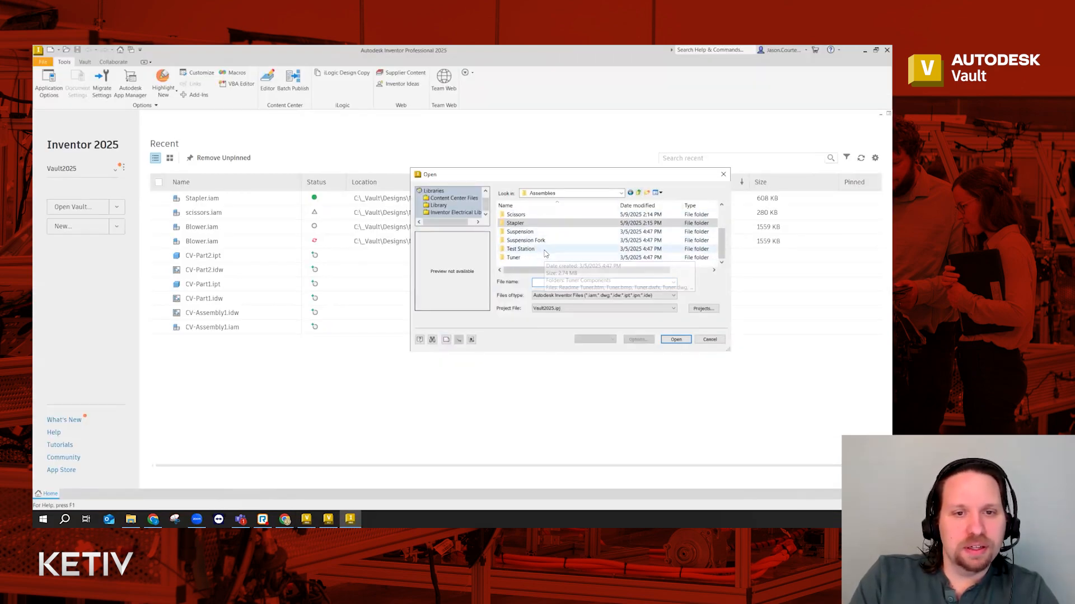
{"action": "double_click", "coordinate": [532, 260]}
{"action": "left_click", "coordinate": [521, 232]}
{"action": "left_click", "coordinate": [676, 340]}
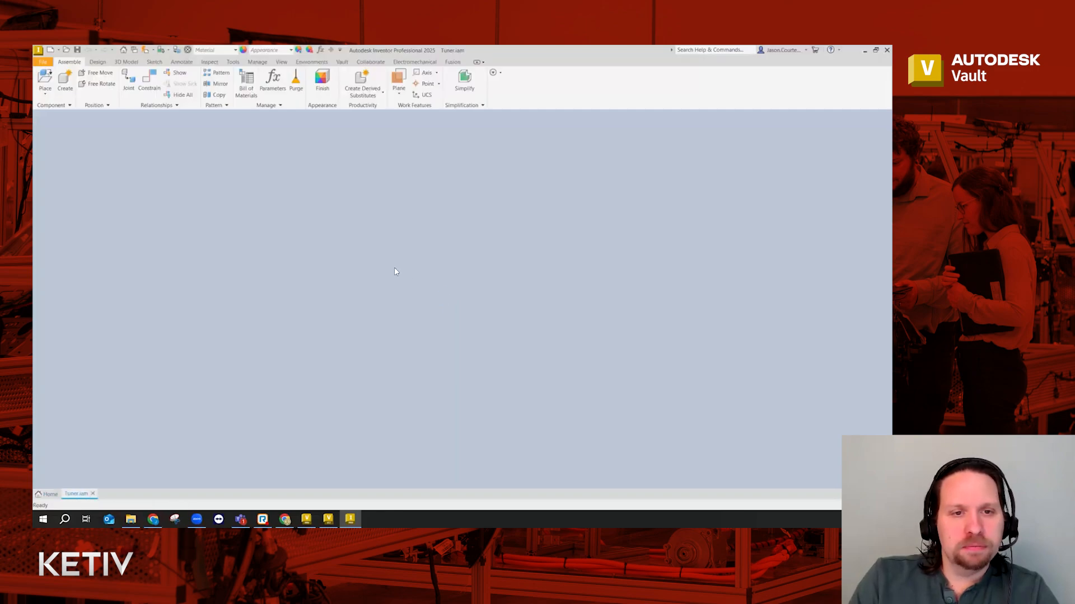
- Check Tuner.iam and its components into Vault, including the related drawings Tuner.dwg and Tuner.idw
{"action": "left_click", "coordinate": [342, 62]}
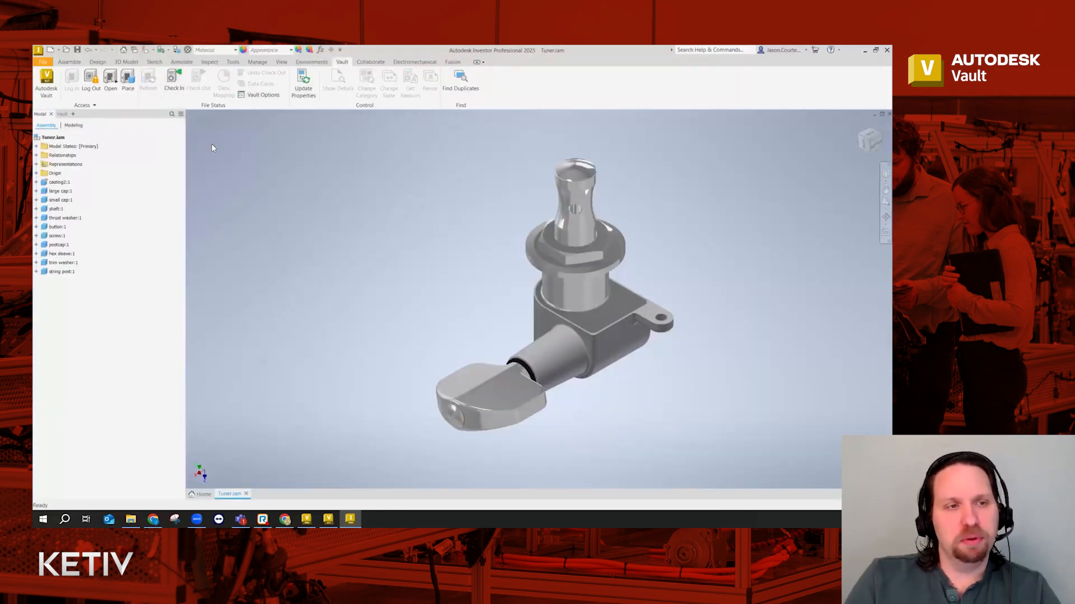
{"action": "left_click", "coordinate": [174, 81]}
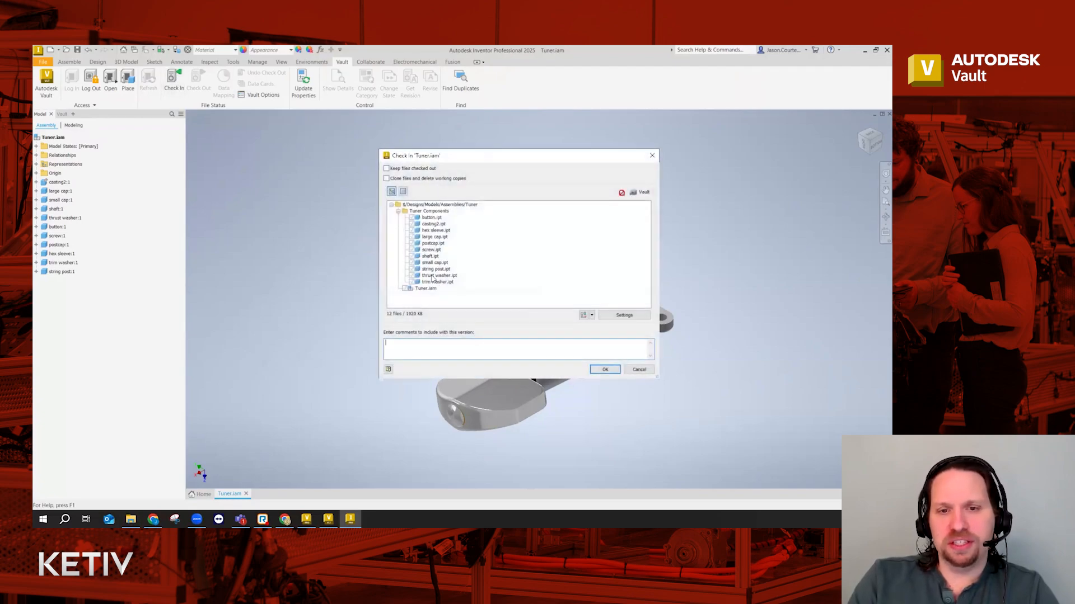
{"action": "left_click", "coordinate": [584, 317]}
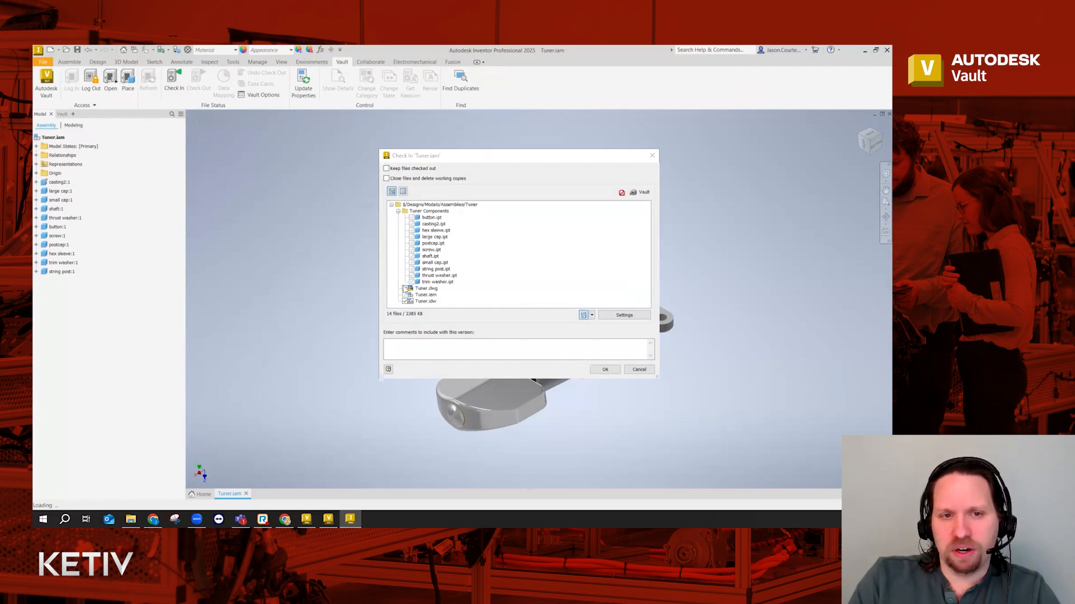
{"action": "left_click", "coordinate": [604, 370]}
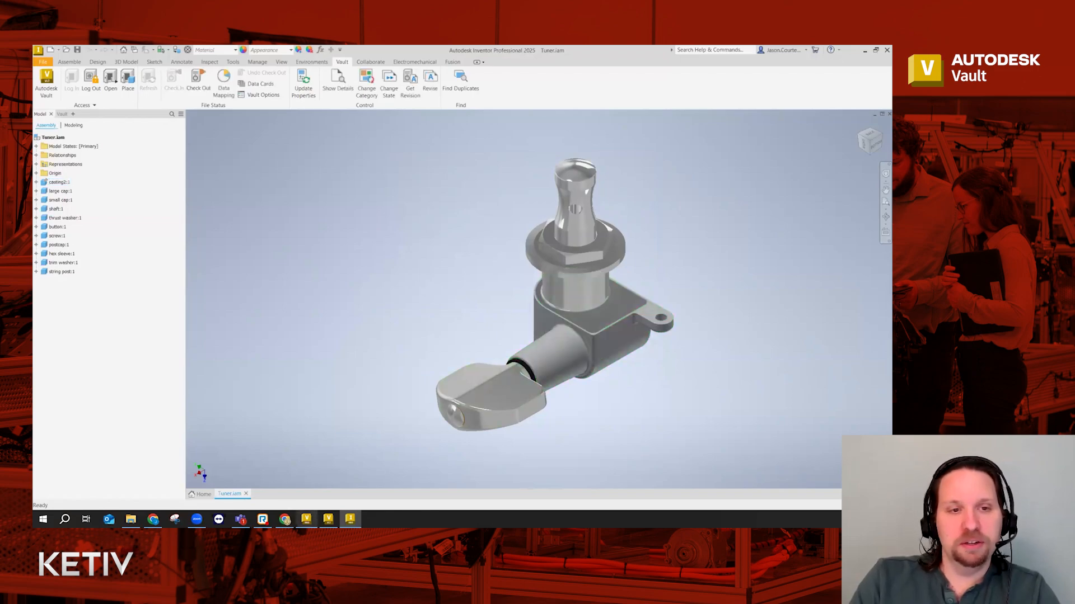
- Switch to Autodesk Vault, refresh it and select Tuner.iam in the Tuner folder under Designs, Models, Assemblies
{"action": "left_click", "coordinate": [306, 519]}
{"action": "left_click", "coordinate": [83, 76]}
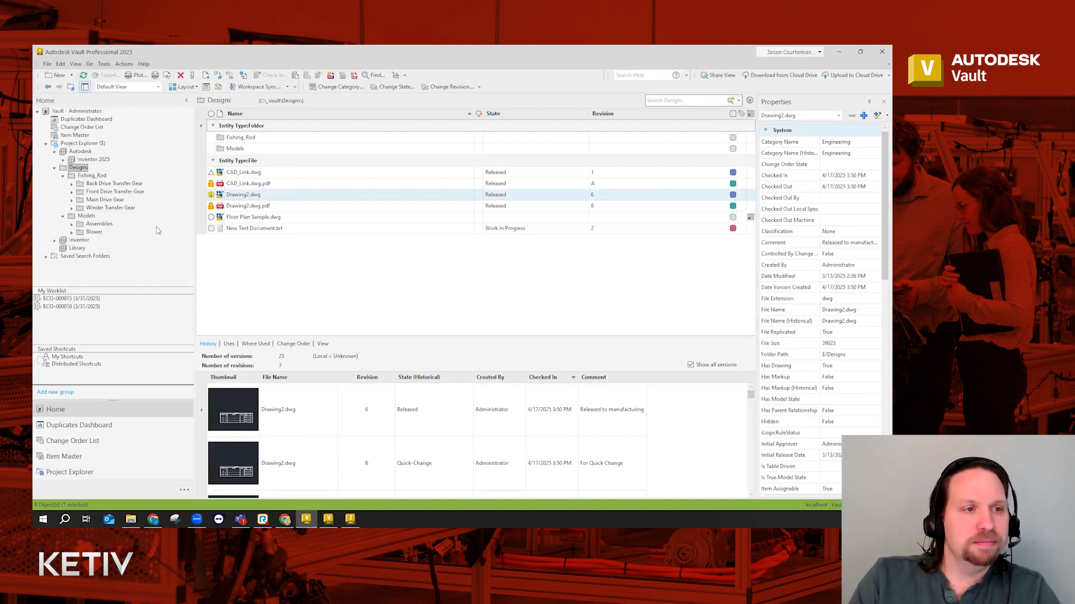
{"action": "left_click", "coordinate": [71, 224]}
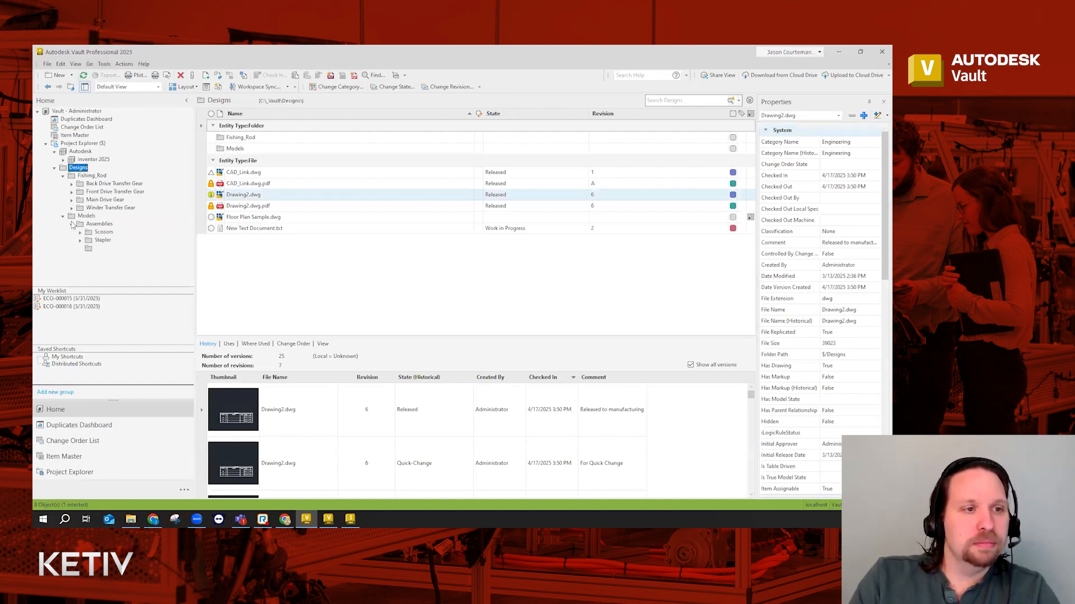
{"action": "left_click", "coordinate": [100, 249]}
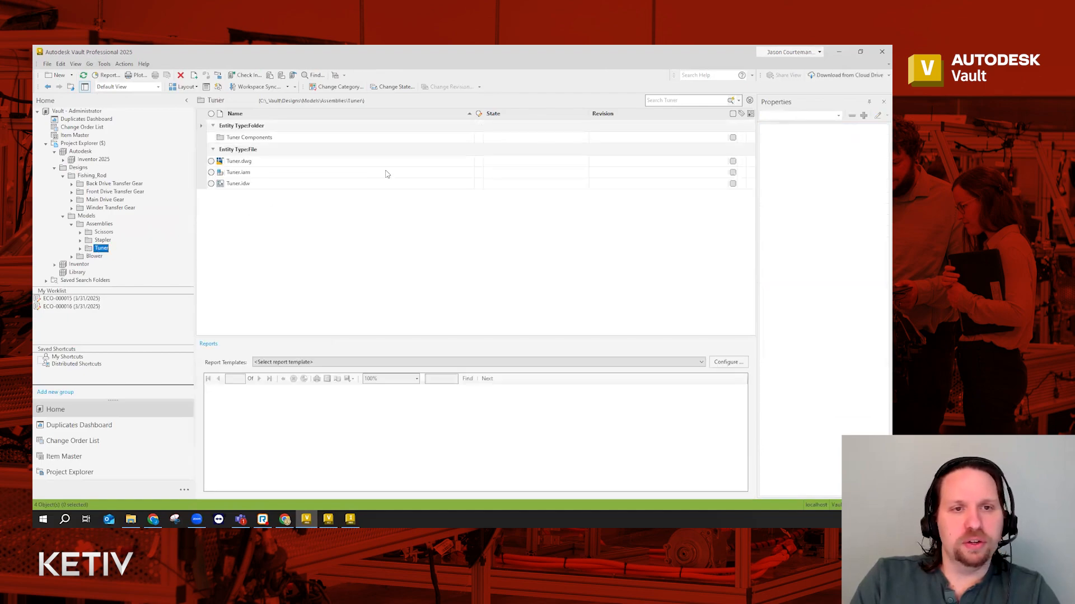
{"action": "left_click", "coordinate": [289, 173]}
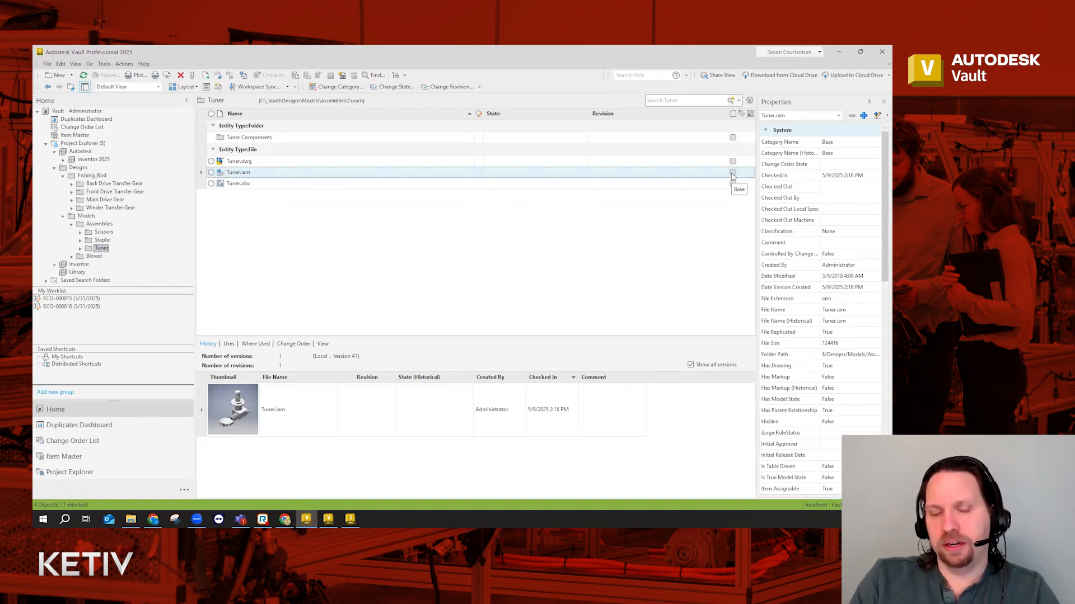
- Open the category assignment rules from the behavior settings in Vault Settings and show the File Rules
{"action": "left_click", "coordinate": [104, 63]}
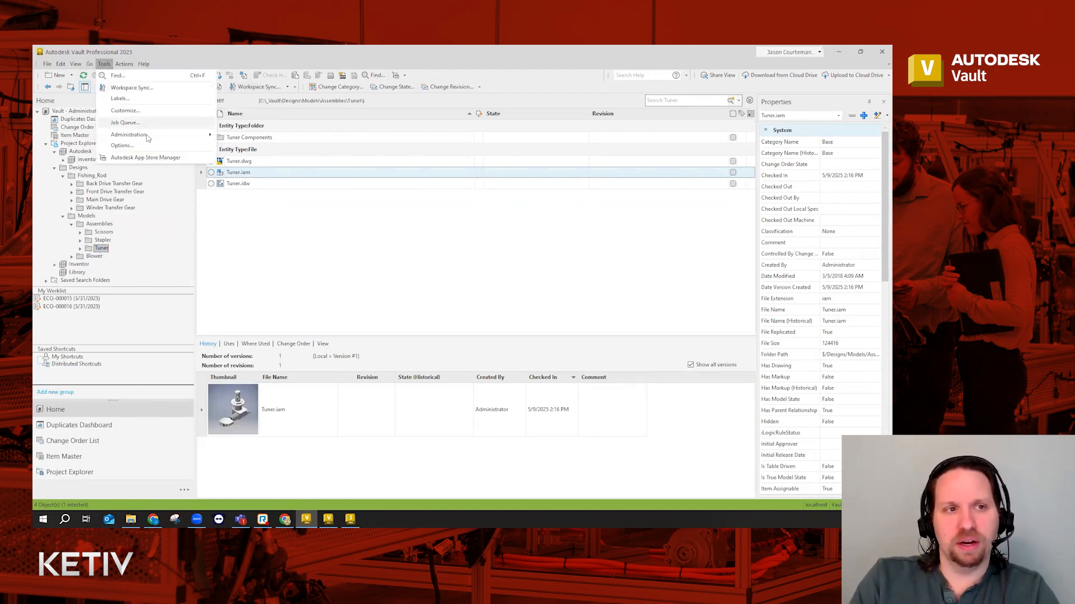
{"action": "mouse_move", "coordinate": [148, 135]}
{"action": "left_click", "coordinate": [255, 137]}
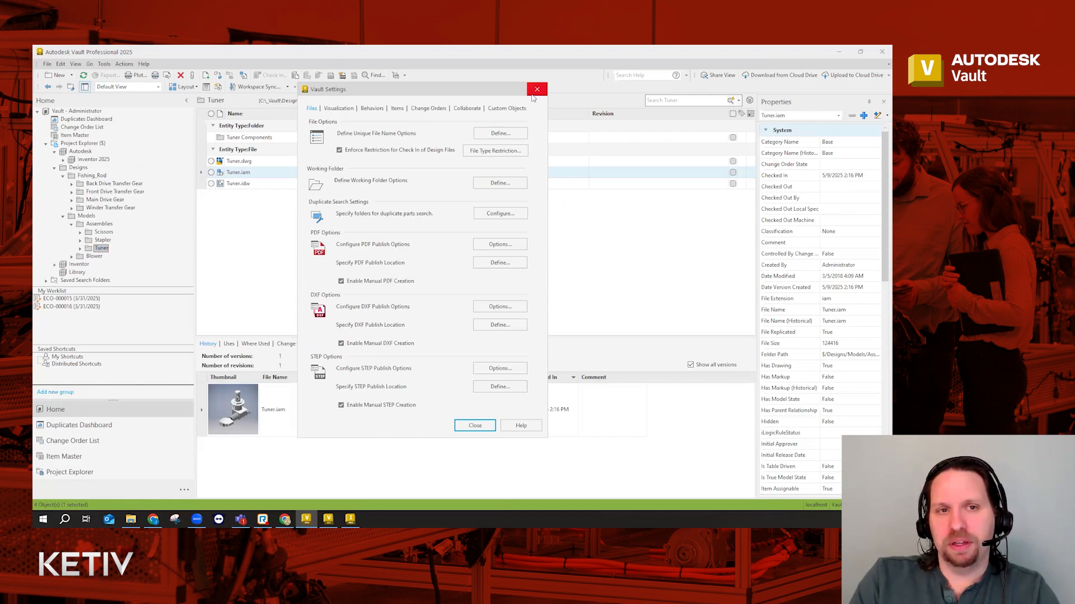
{"action": "left_click", "coordinate": [377, 109]}
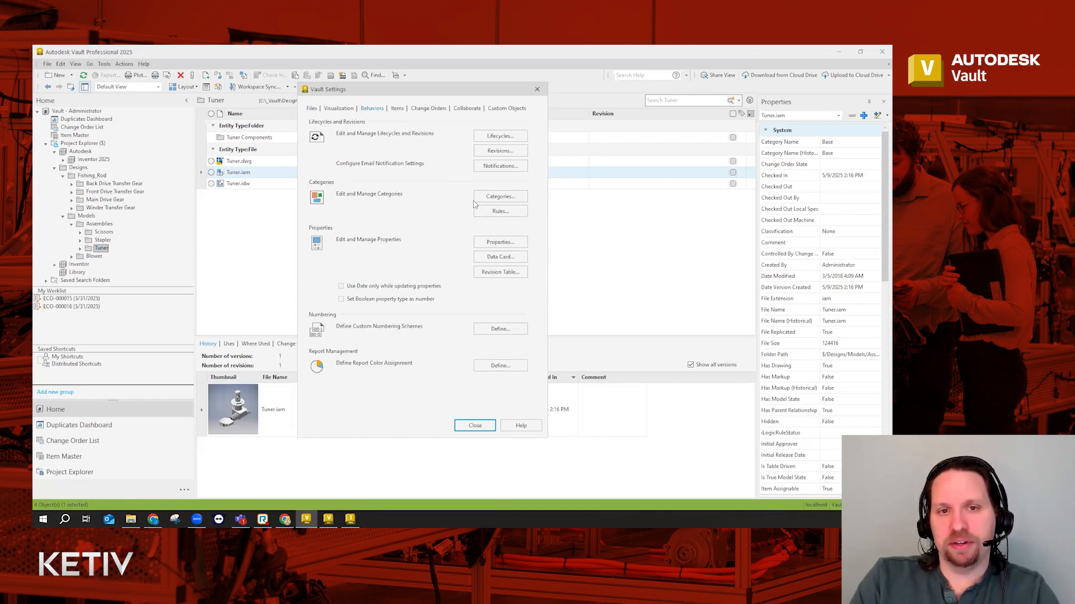
{"action": "left_click", "coordinate": [484, 212]}
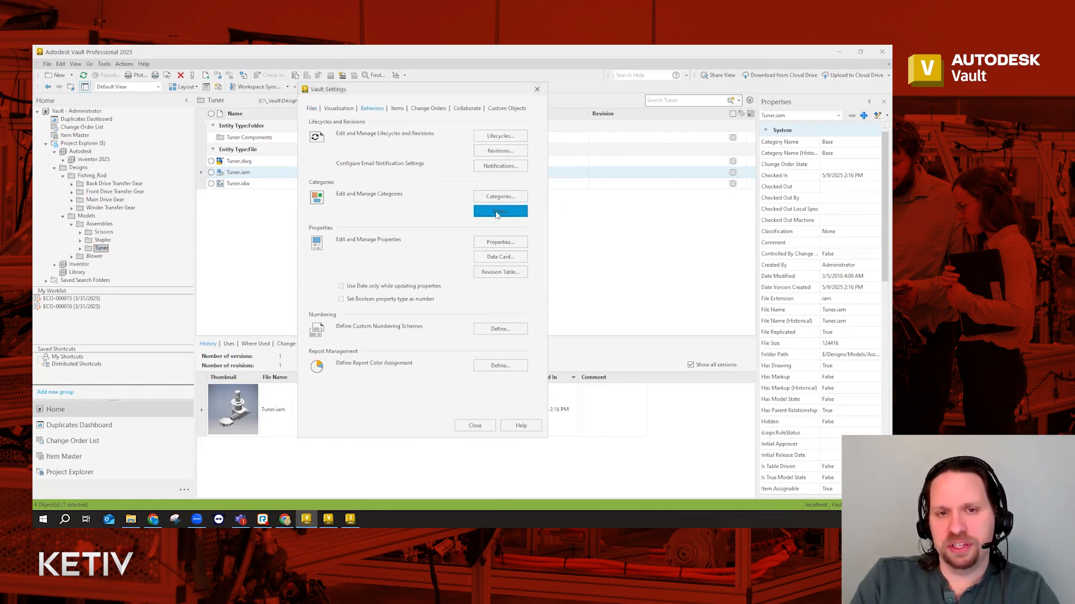
{"action": "left_click", "coordinate": [509, 179]}
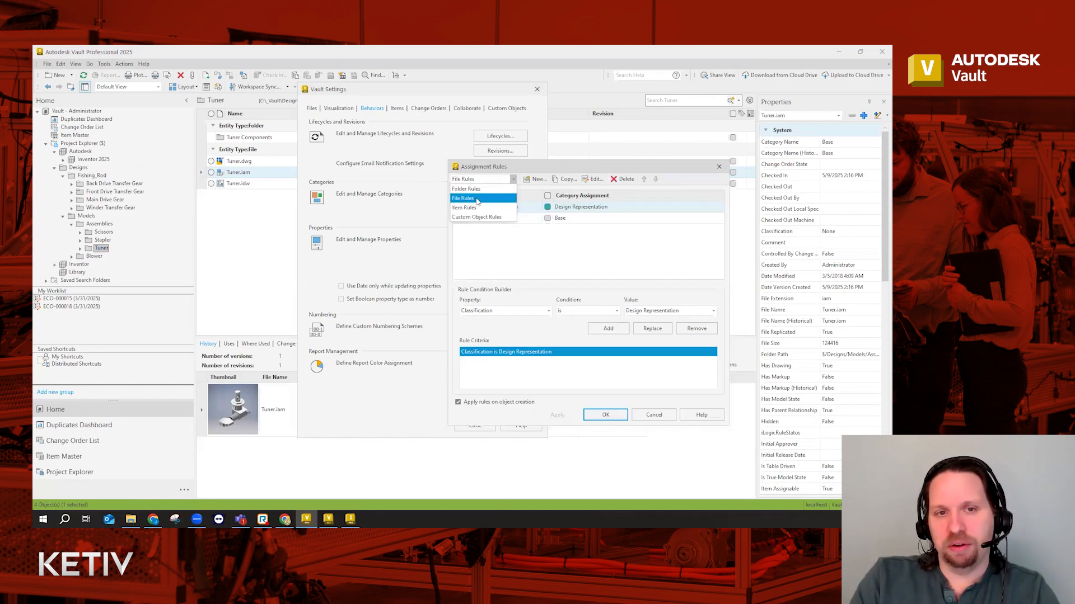
{"action": "left_click", "coordinate": [477, 200]}
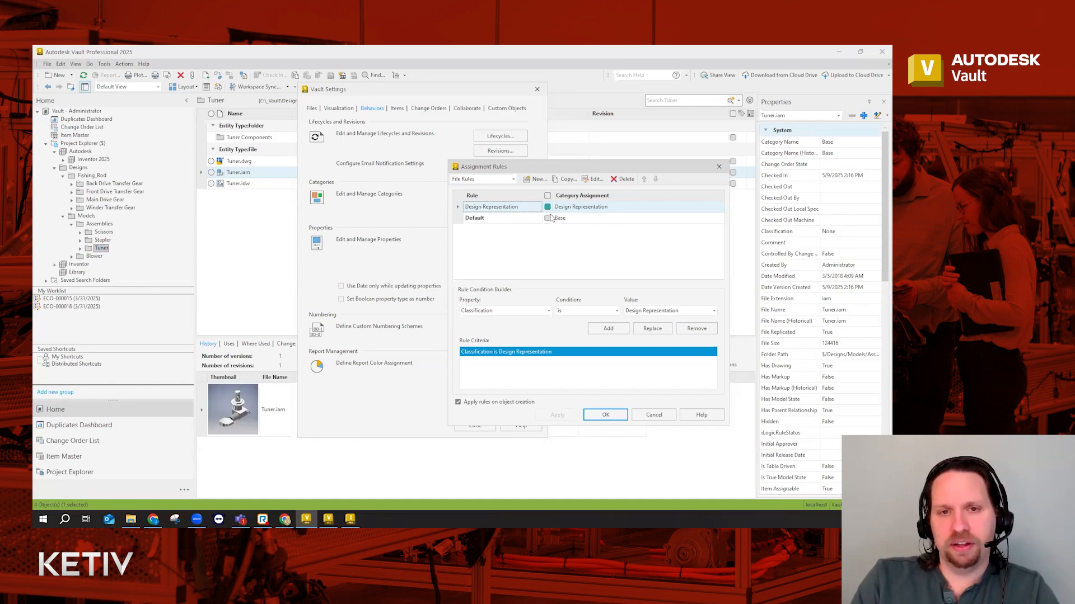
- Create a new file rule named CAD that assigns the Engineering category
{"action": "left_click", "coordinate": [537, 179]}
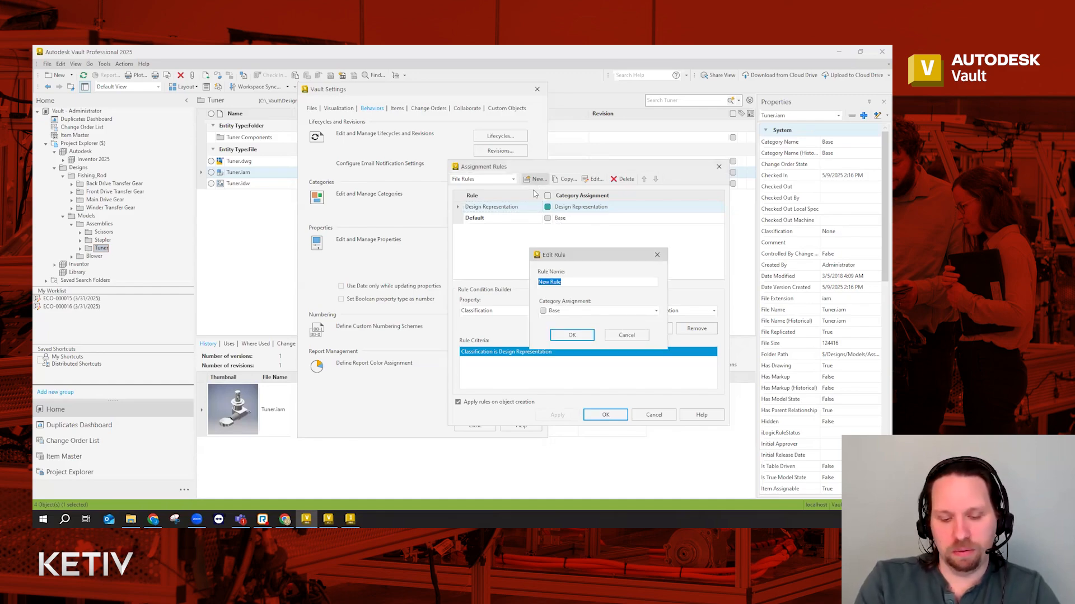
{"action": "type", "text": "CAD"}
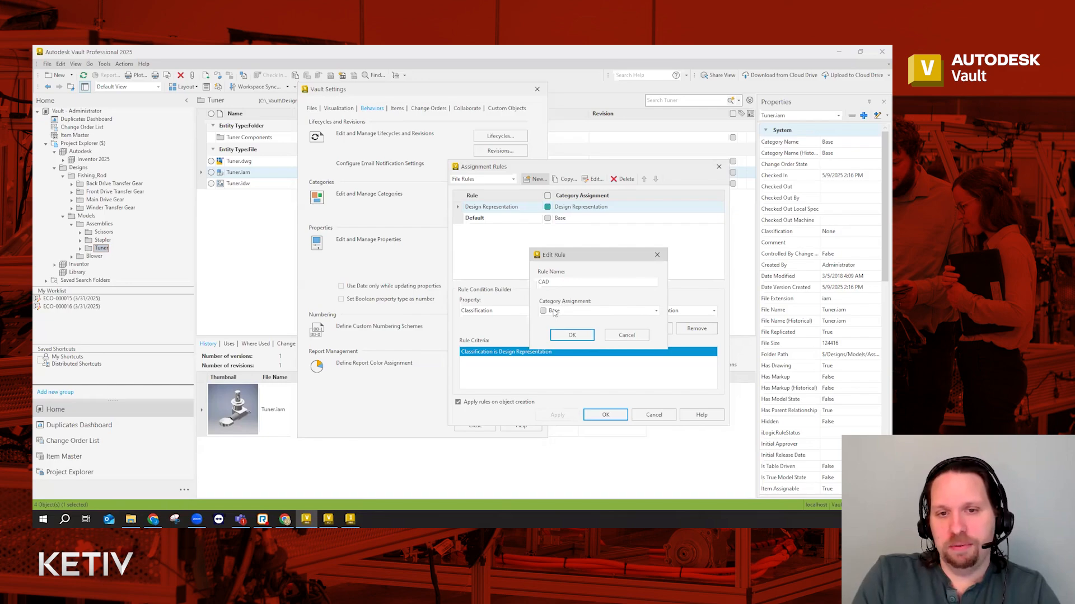
{"action": "left_click", "coordinate": [560, 311]}
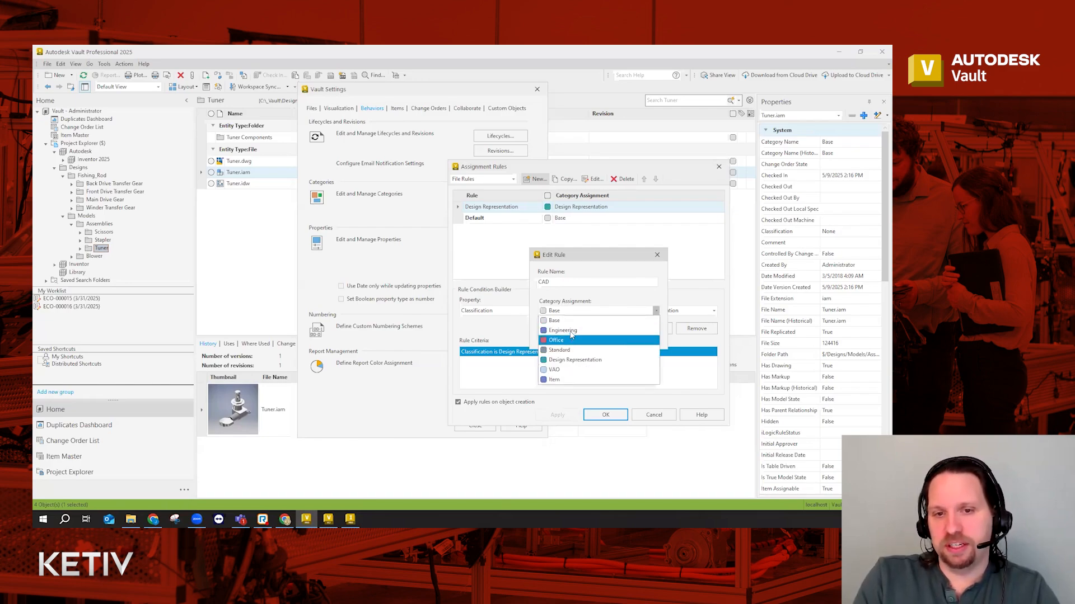
{"action": "left_click", "coordinate": [563, 331]}
{"action": "left_click", "coordinate": [572, 335]}
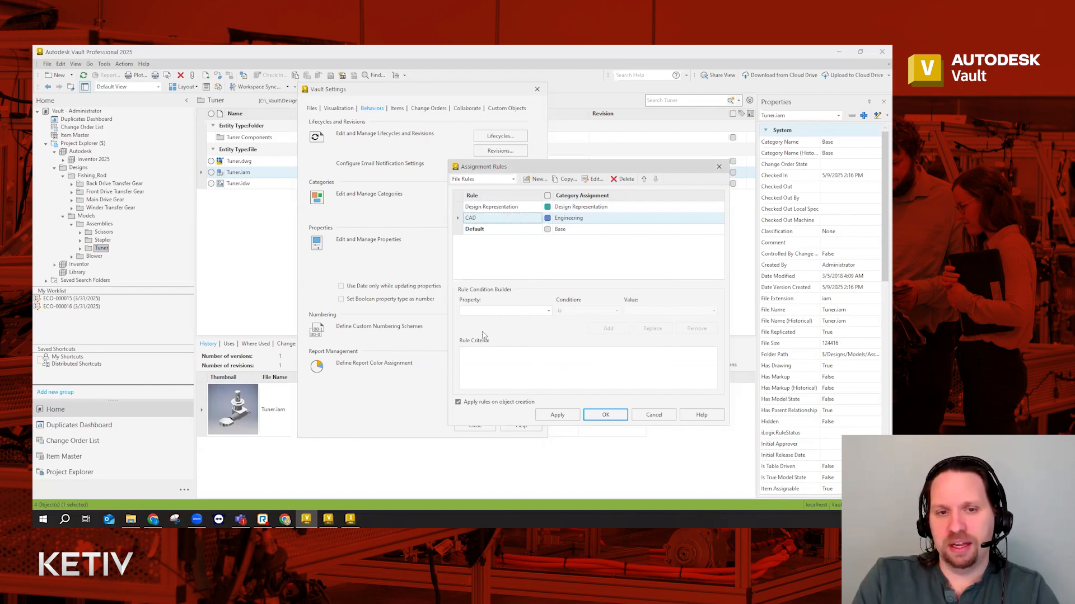
- Add the criterion "Provider contains Inventor" to the CAD rule, then save the assignment rules and close Vault Settings
{"action": "left_click", "coordinate": [497, 313]}
{"action": "scroll", "coordinate": [502, 343], "scroll_direction": "down", "scroll_amount": 2}
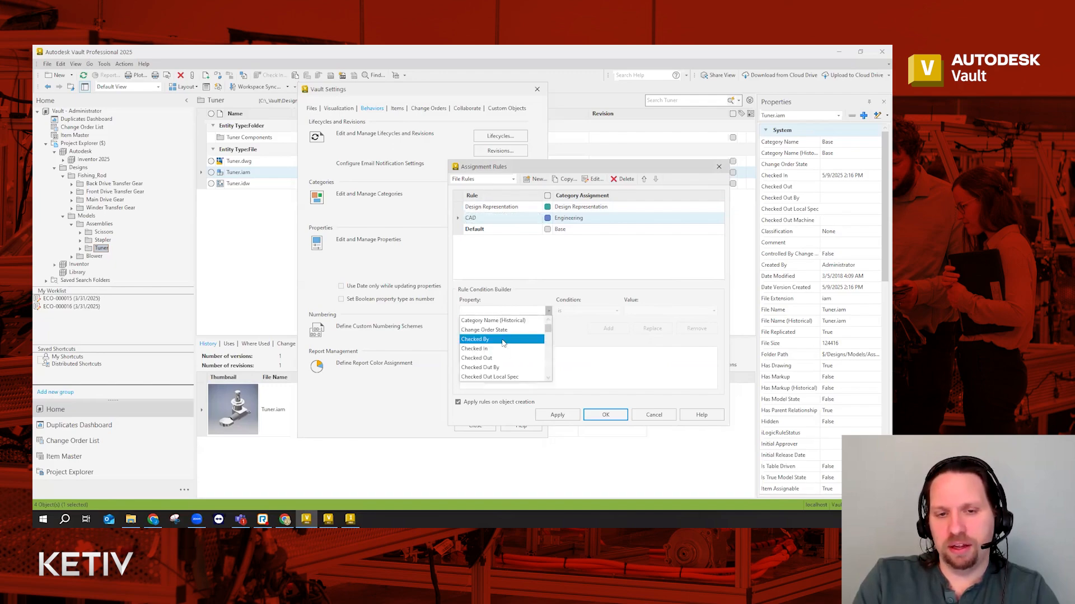
{"action": "scroll", "coordinate": [501, 347], "scroll_direction": "down", "scroll_amount": 3}
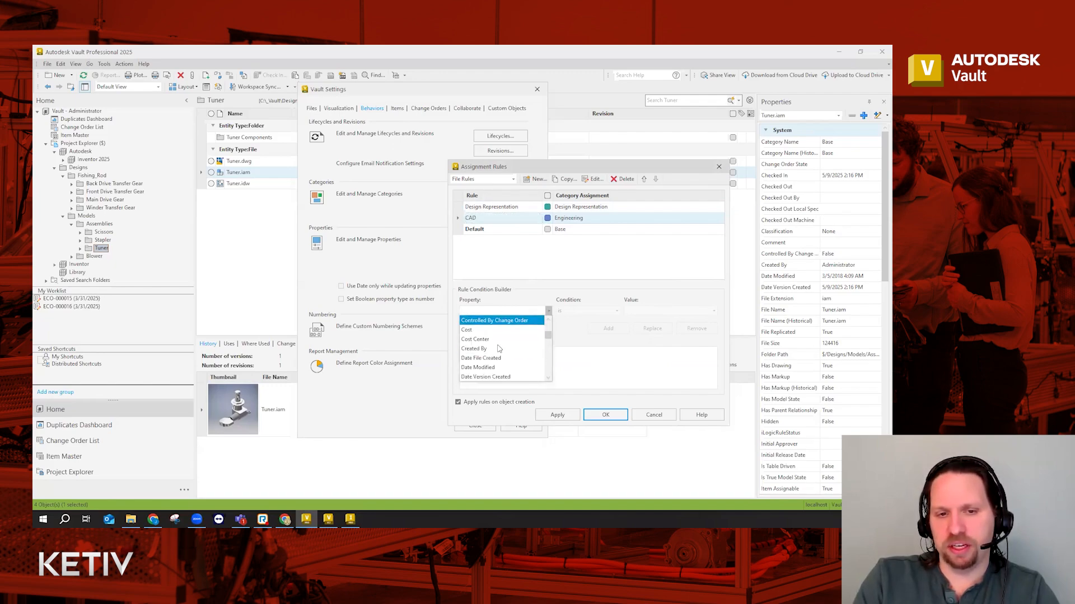
{"action": "scroll", "coordinate": [498, 348], "scroll_direction": "down", "scroll_amount": 1}
{"action": "type", "text": "f"}
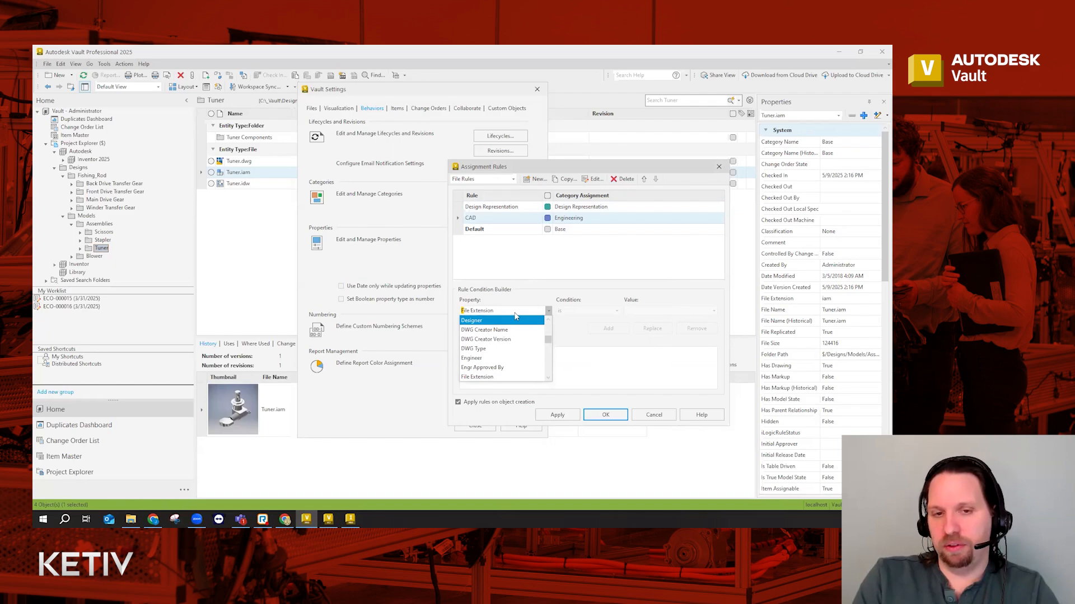
{"action": "scroll", "coordinate": [512, 344], "scroll_direction": "down", "scroll_amount": 3}
{"action": "scroll", "coordinate": [509, 357], "scroll_direction": "down", "scroll_amount": 3}
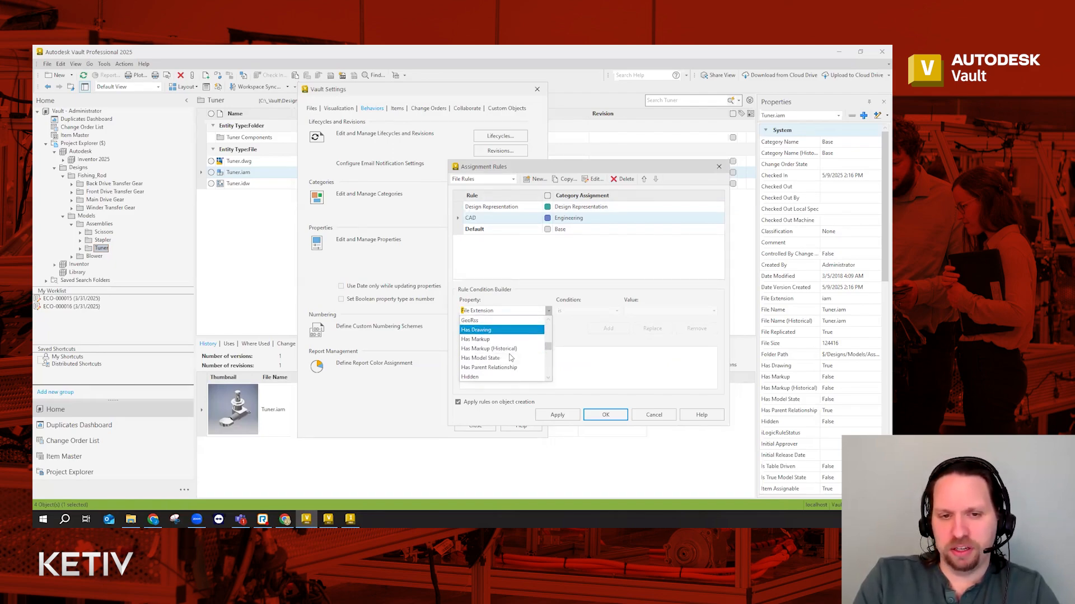
{"action": "scroll", "coordinate": [498, 365], "scroll_direction": "down", "scroll_amount": 5}
{"action": "scroll", "coordinate": [496, 364], "scroll_direction": "down", "scroll_amount": 2}
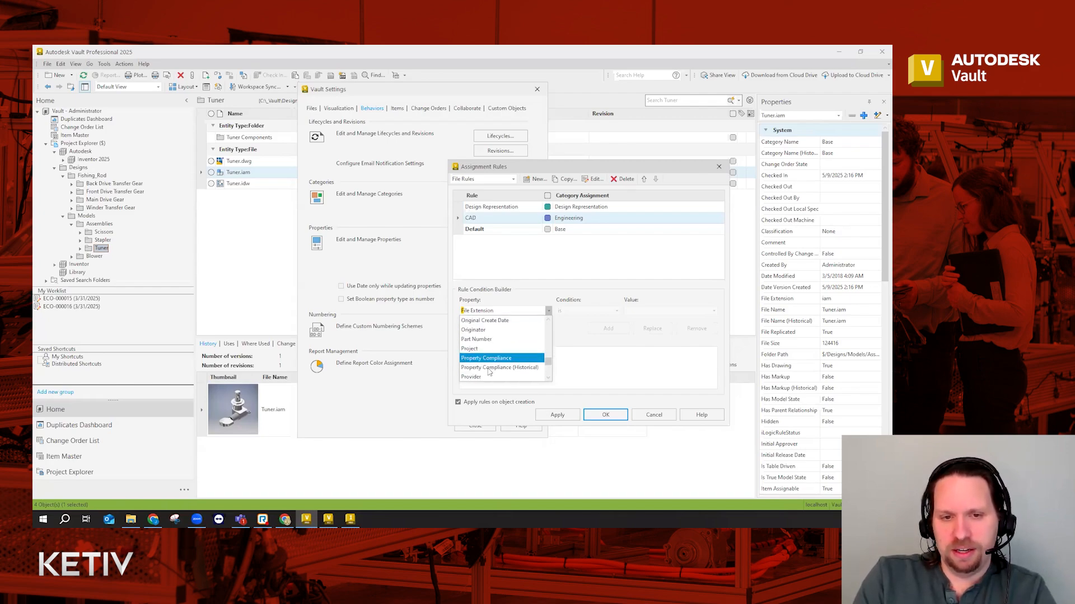
{"action": "left_click", "coordinate": [482, 376]}
{"action": "left_click", "coordinate": [645, 312]}
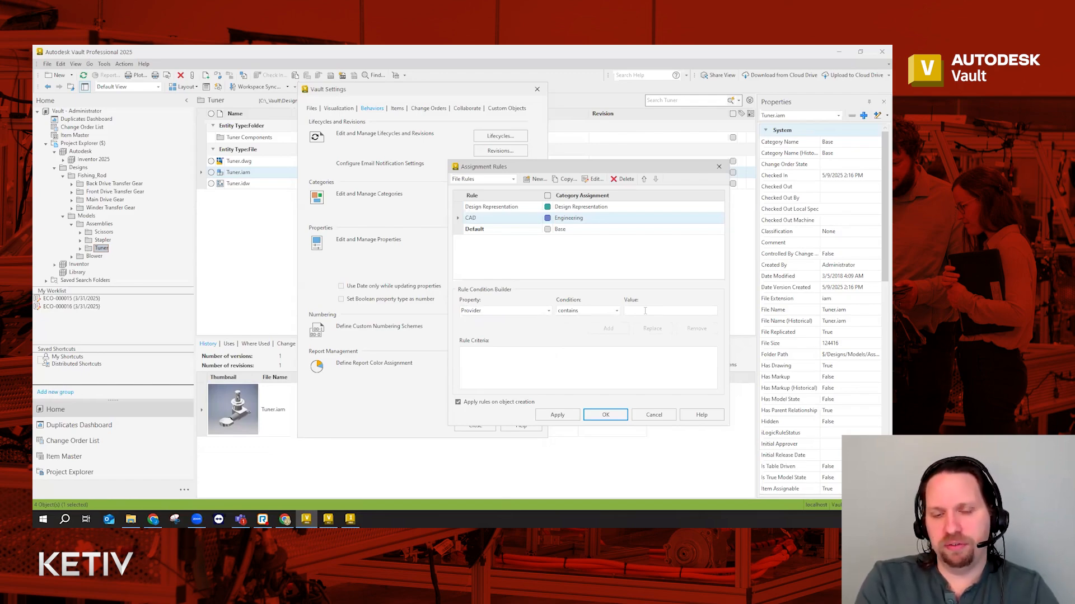
{"action": "type", "text": "Inventor"}
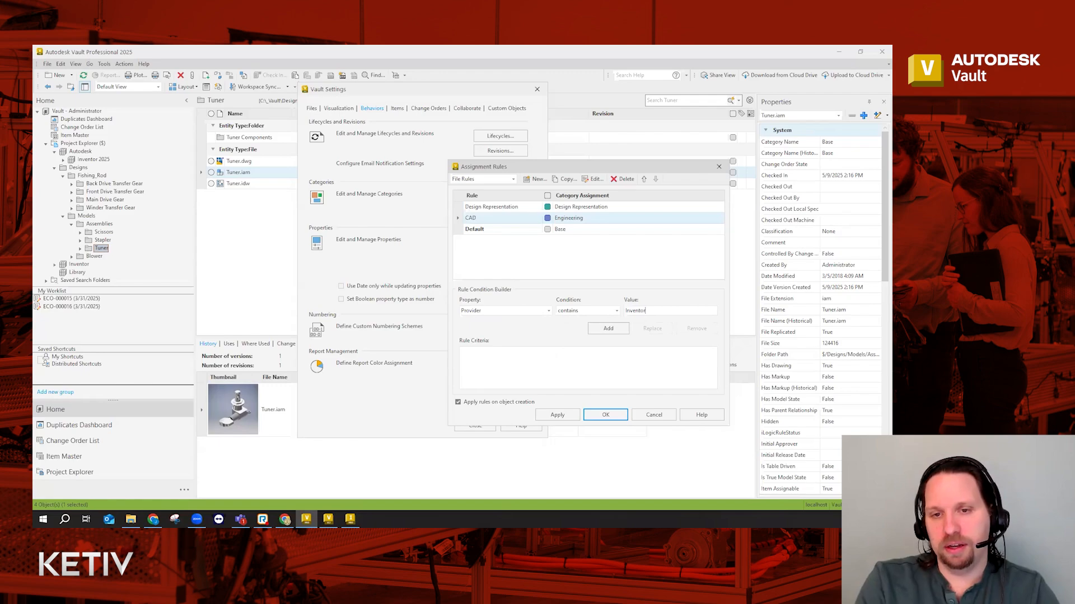
{"action": "left_click", "coordinate": [625, 331]}
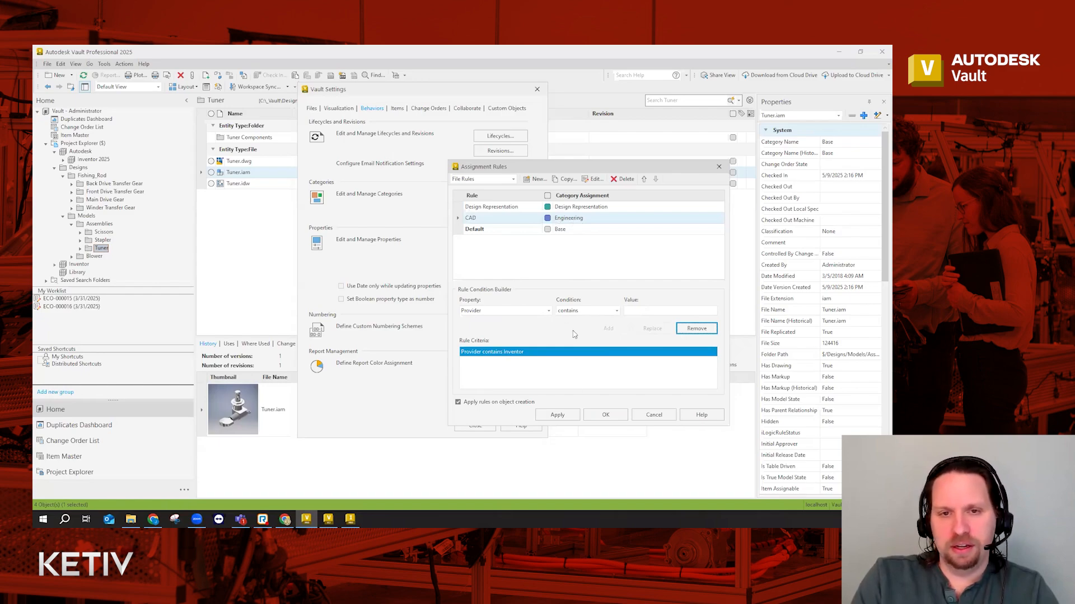
{"action": "left_click", "coordinate": [594, 420]}
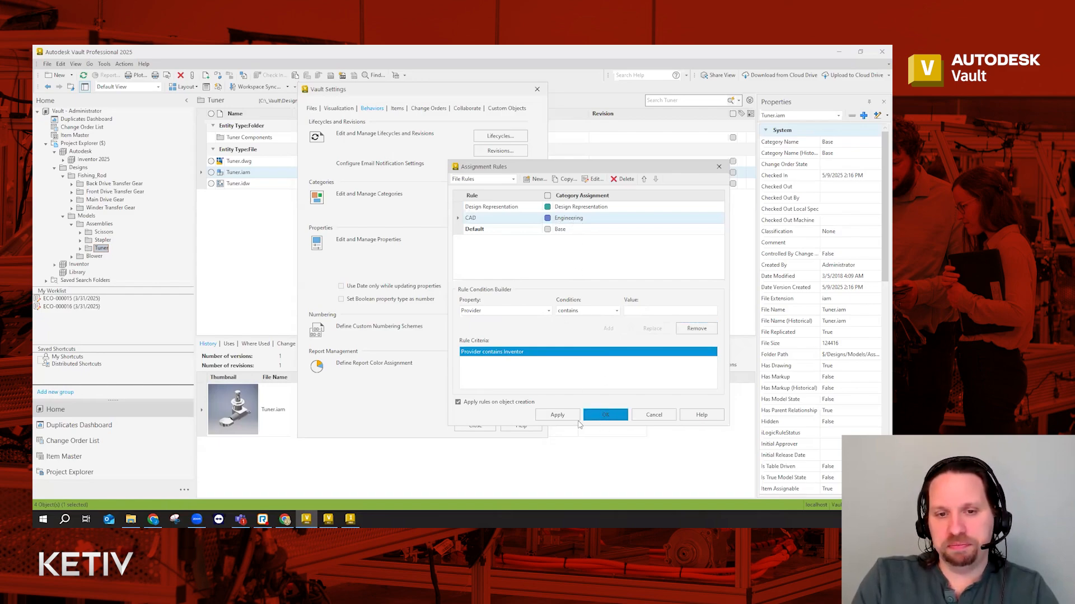
{"action": "left_click", "coordinate": [475, 426]}
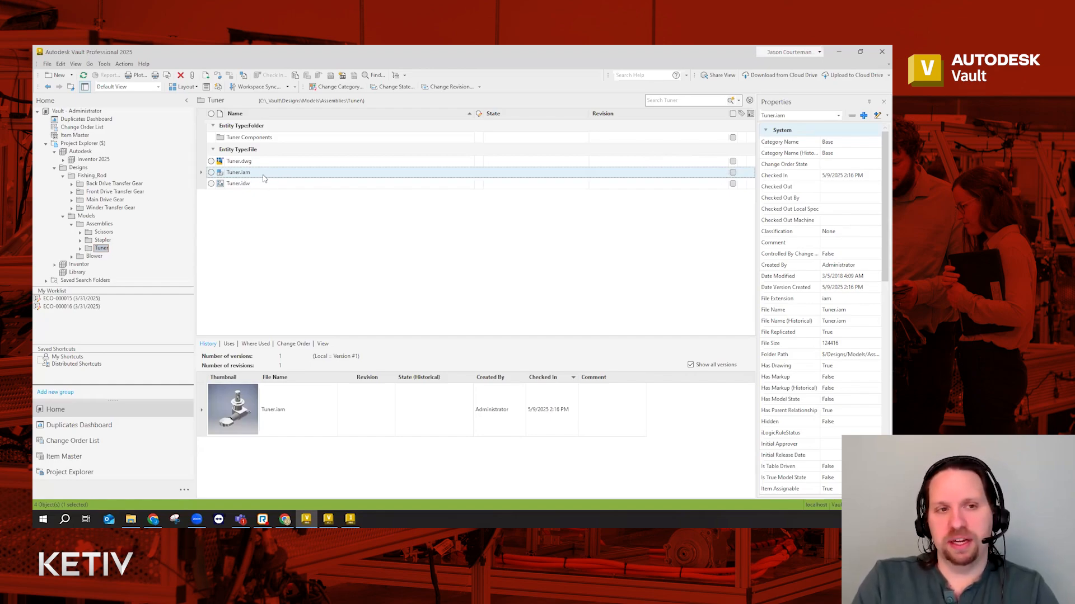
- Change the category of Tuner.iam, its components and parent drawings using the <Apply assignment rules> option
{"action": "left_click", "coordinate": [337, 88]}
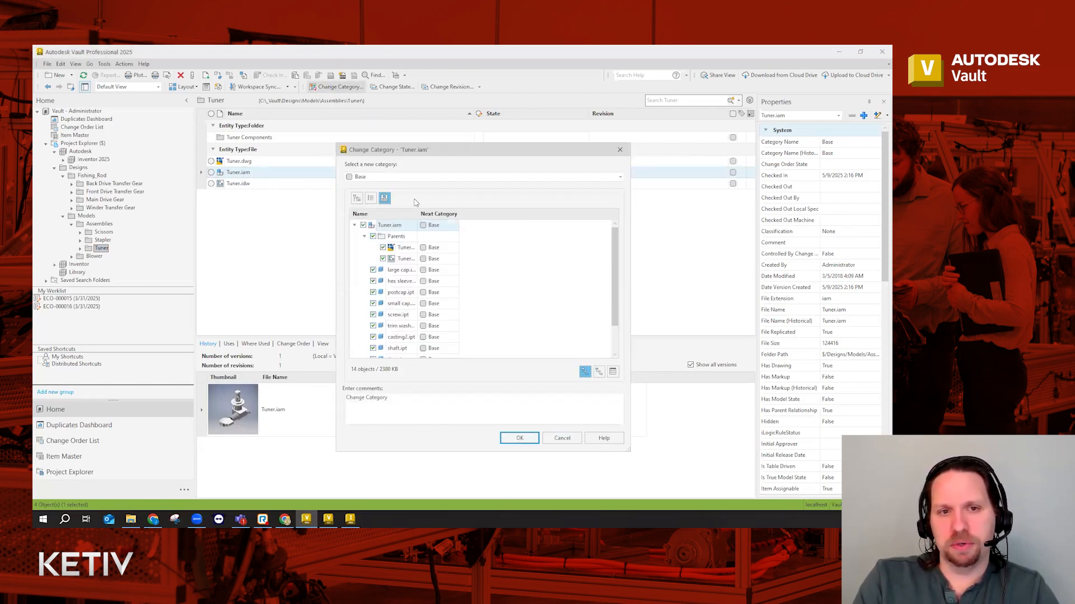
{"action": "left_click", "coordinate": [402, 177]}
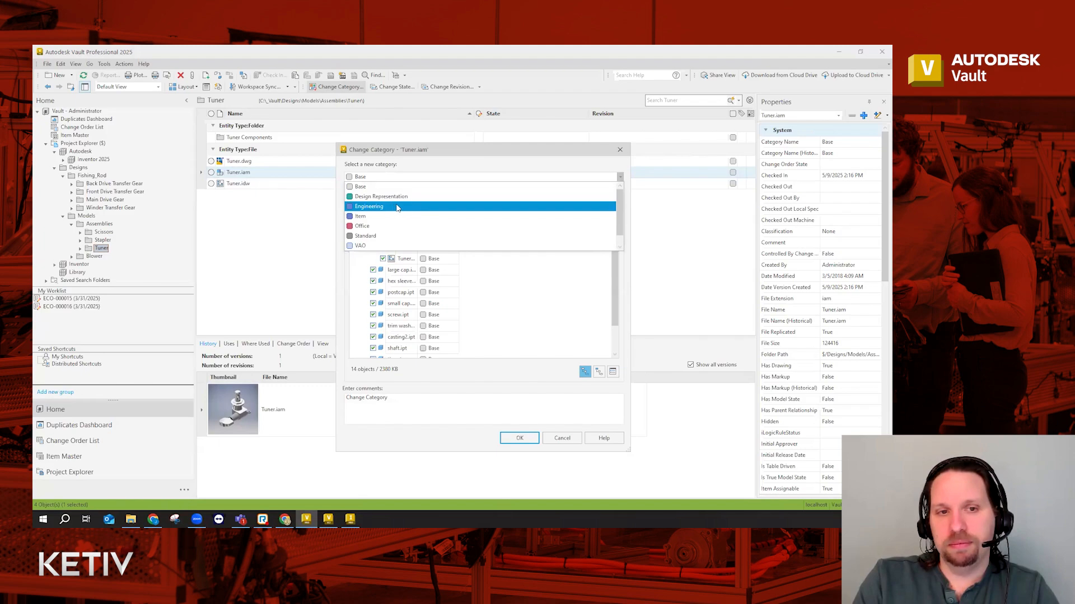
{"action": "scroll", "coordinate": [429, 208], "scroll_direction": "down", "scroll_amount": 1}
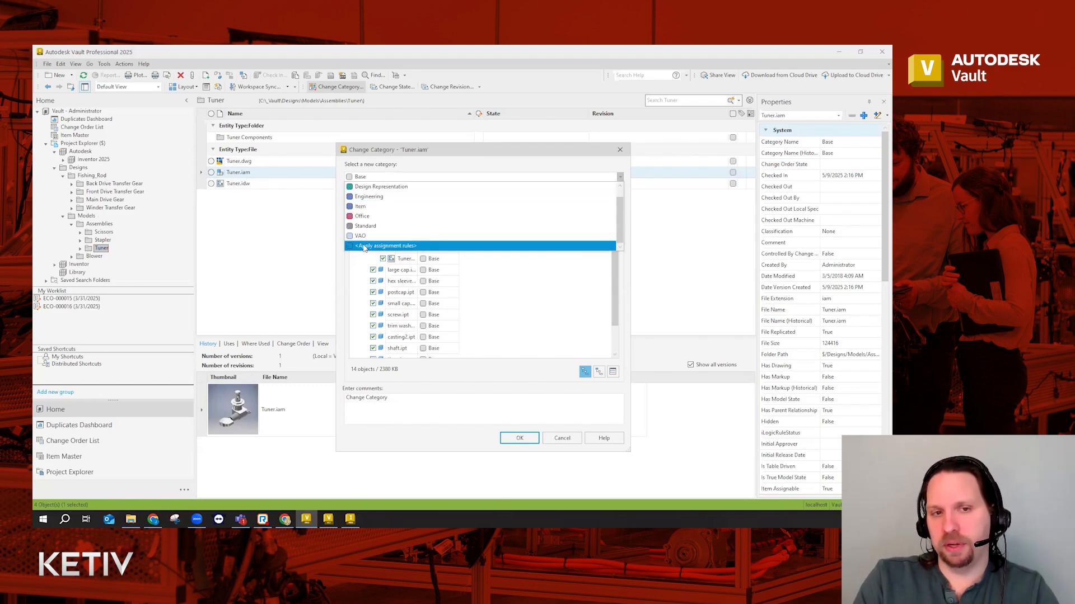
{"action": "left_click", "coordinate": [441, 247]}
{"action": "left_click_drag", "start_coordinate": [460, 217], "coordinate": [531, 217]}
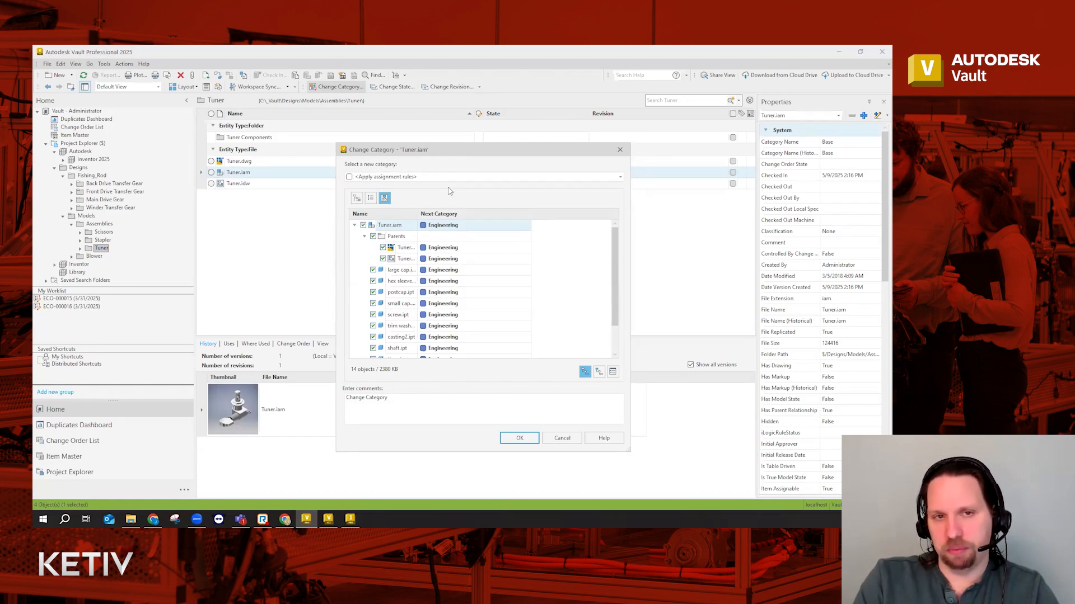
{"action": "scroll", "coordinate": [431, 286], "scroll_direction": "down", "scroll_amount": 2}
{"action": "scroll", "coordinate": [425, 283], "scroll_direction": "up", "scroll_amount": 1}
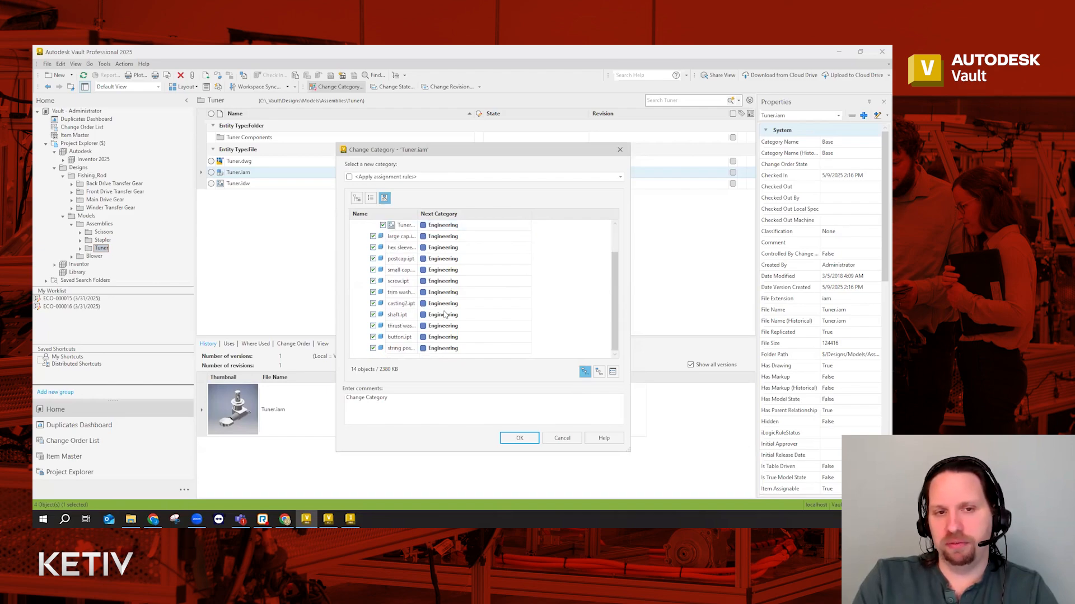
{"action": "left_click", "coordinate": [510, 441]}
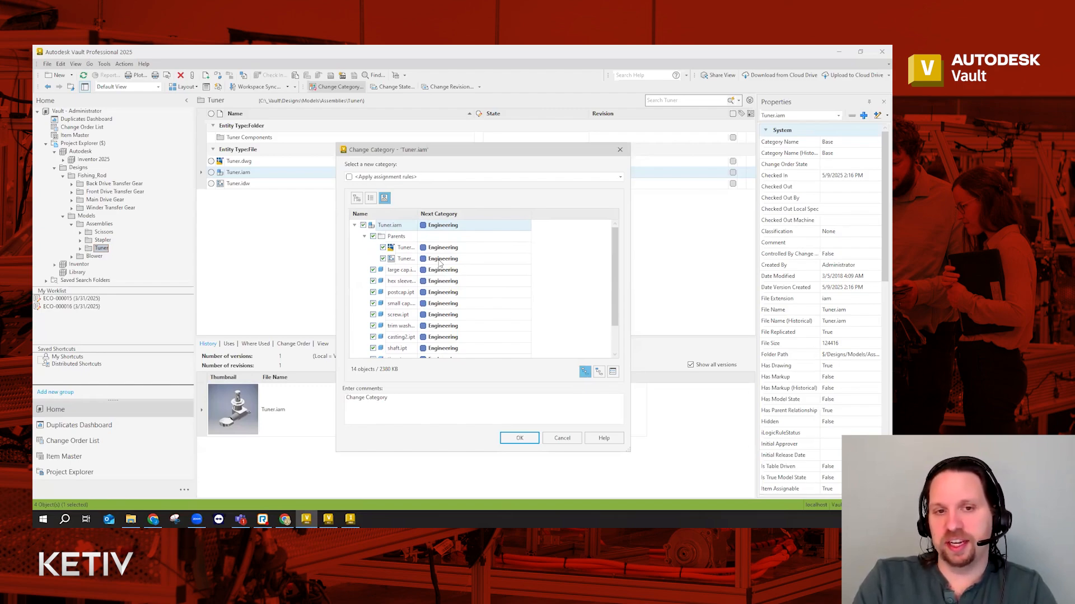
{"action": "left_click", "coordinate": [520, 438]}
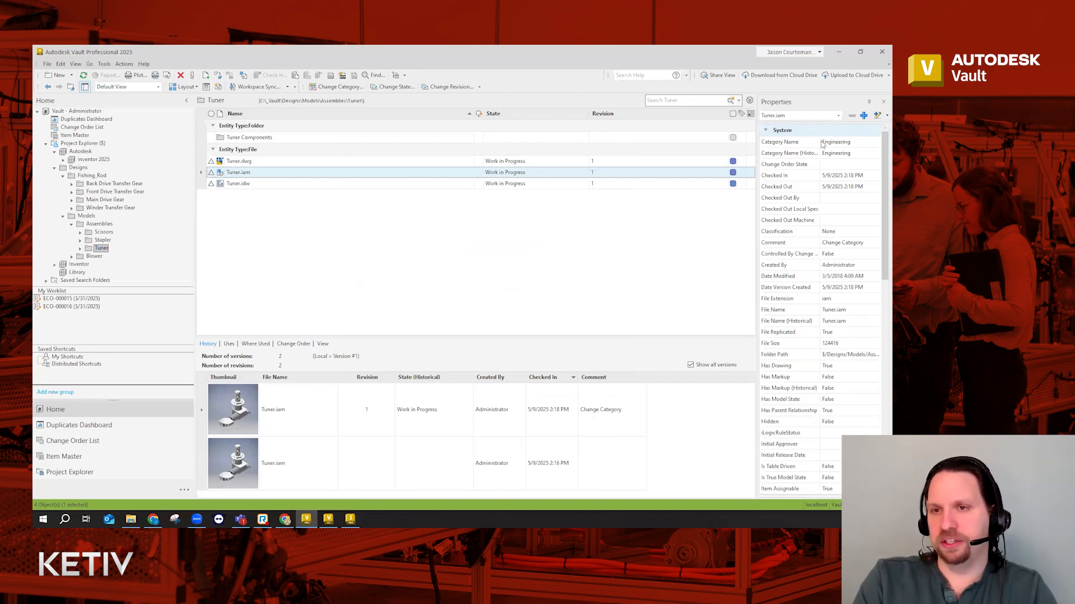
- Examine the lifecycle definition, revision scheme, revision and user-defined properties of Tuner.iam
{"action": "scroll", "coordinate": [826, 319], "scroll_direction": "down", "scroll_amount": 4}
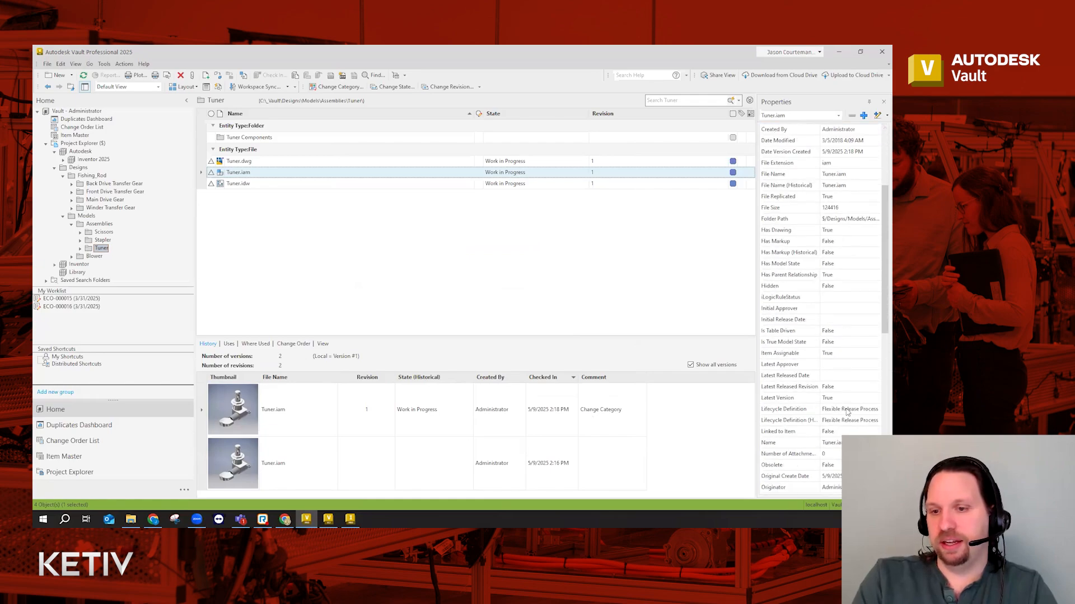
{"action": "left_click", "coordinate": [847, 411]}
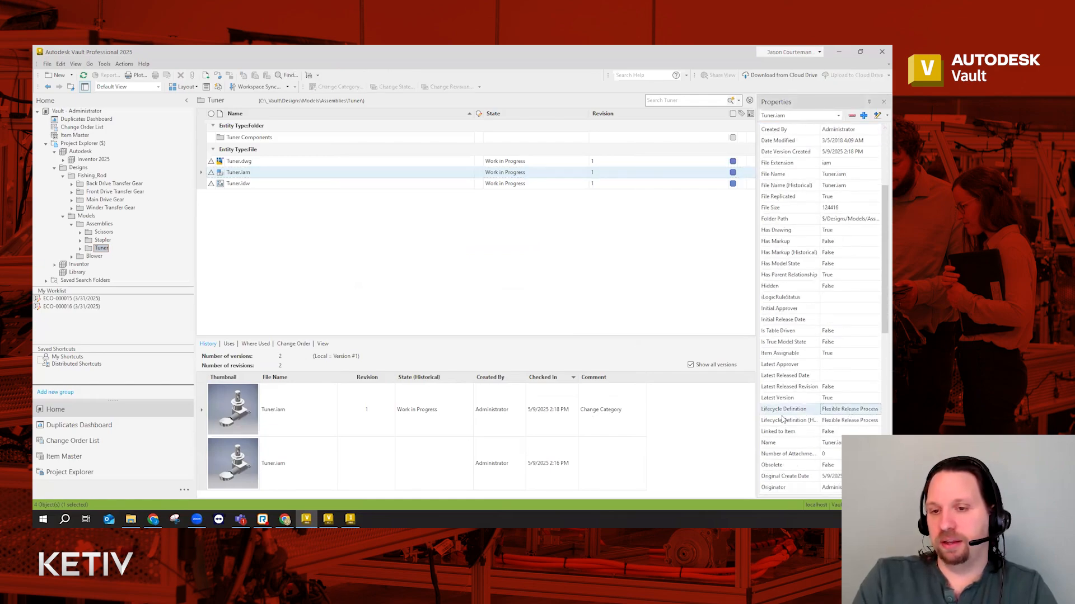
{"action": "scroll", "coordinate": [786, 419], "scroll_direction": "down", "scroll_amount": 2}
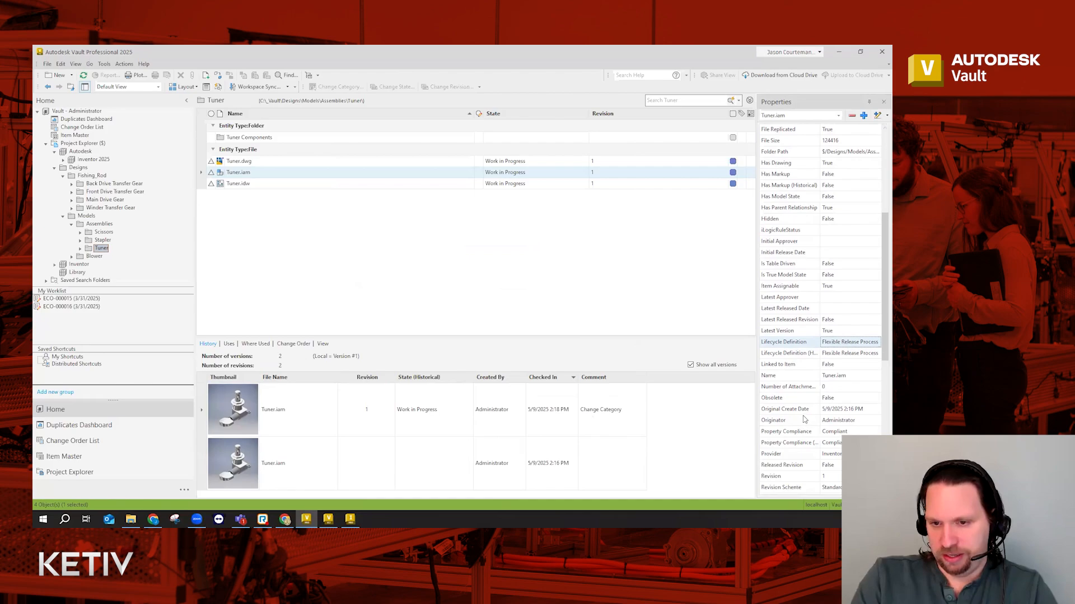
{"action": "scroll", "coordinate": [804, 419], "scroll_direction": "down", "scroll_amount": 2}
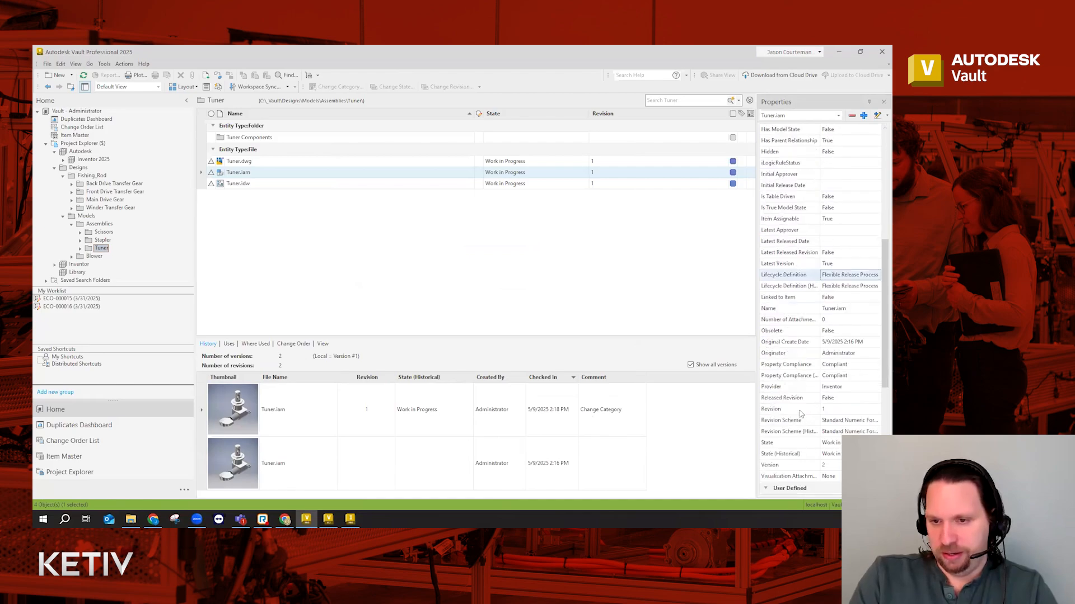
{"action": "left_click", "coordinate": [848, 421]}
{"action": "left_click", "coordinate": [838, 408]}
{"action": "scroll", "coordinate": [838, 408], "scroll_direction": "down", "scroll_amount": 7}
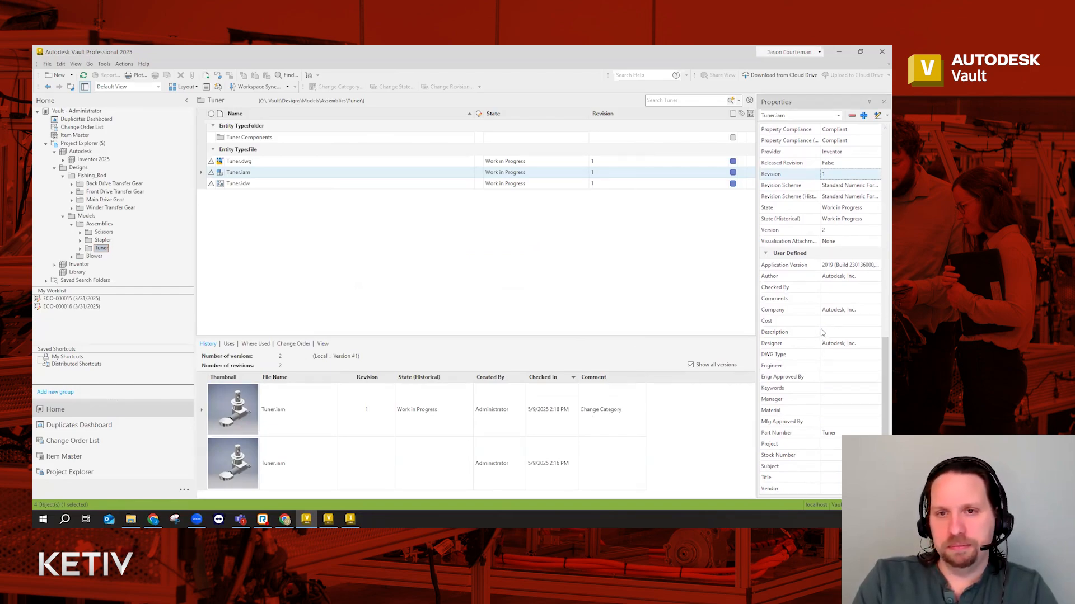
{"action": "left_click", "coordinate": [391, 226]}
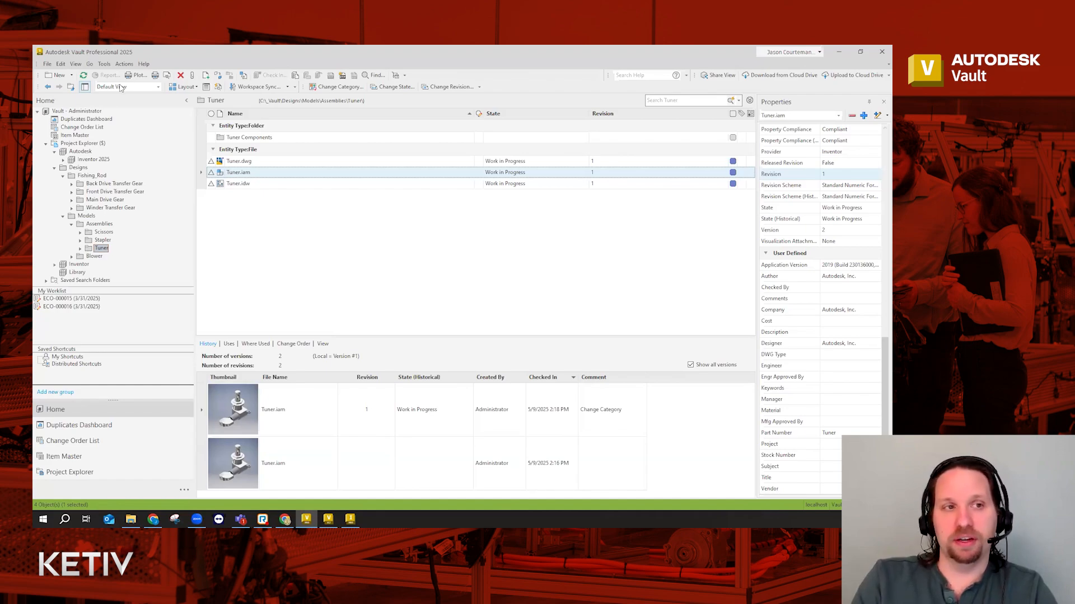
- Open the file category configuration and view the name, colour and description settings of the Office category
{"action": "left_click", "coordinate": [104, 64]}
{"action": "mouse_move", "coordinate": [129, 136]}
{"action": "left_click", "coordinate": [258, 137]}
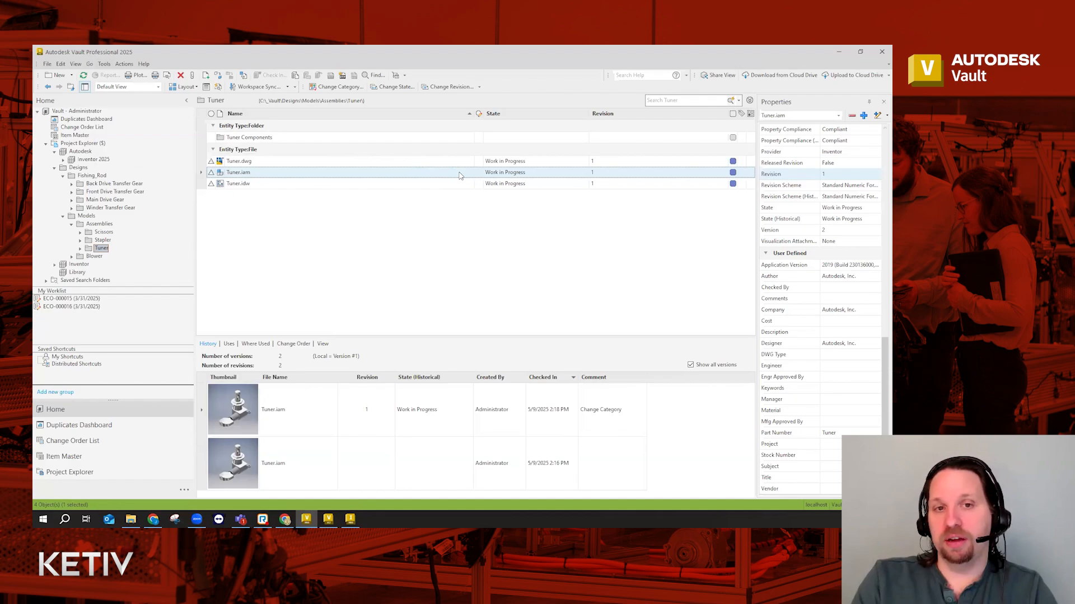
{"action": "left_click", "coordinate": [372, 108]}
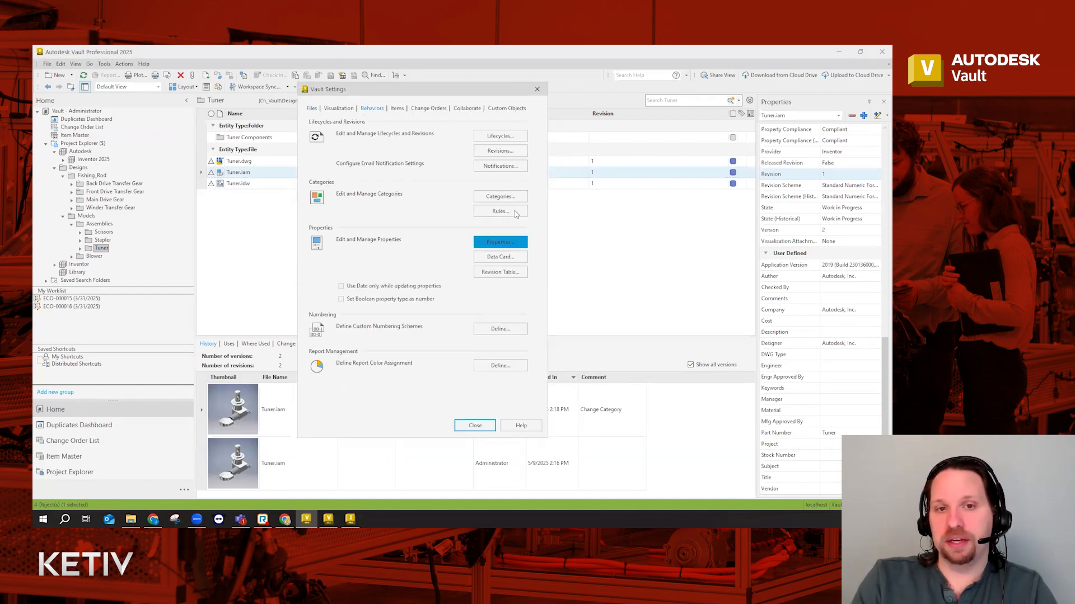
{"action": "left_click", "coordinate": [502, 197]}
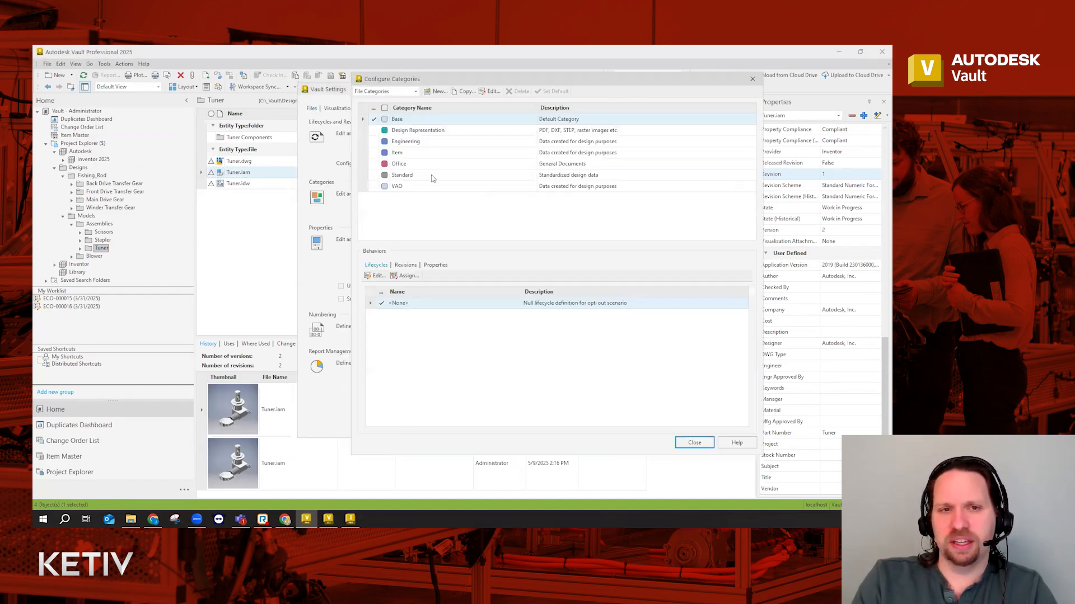
{"action": "left_click", "coordinate": [414, 164]}
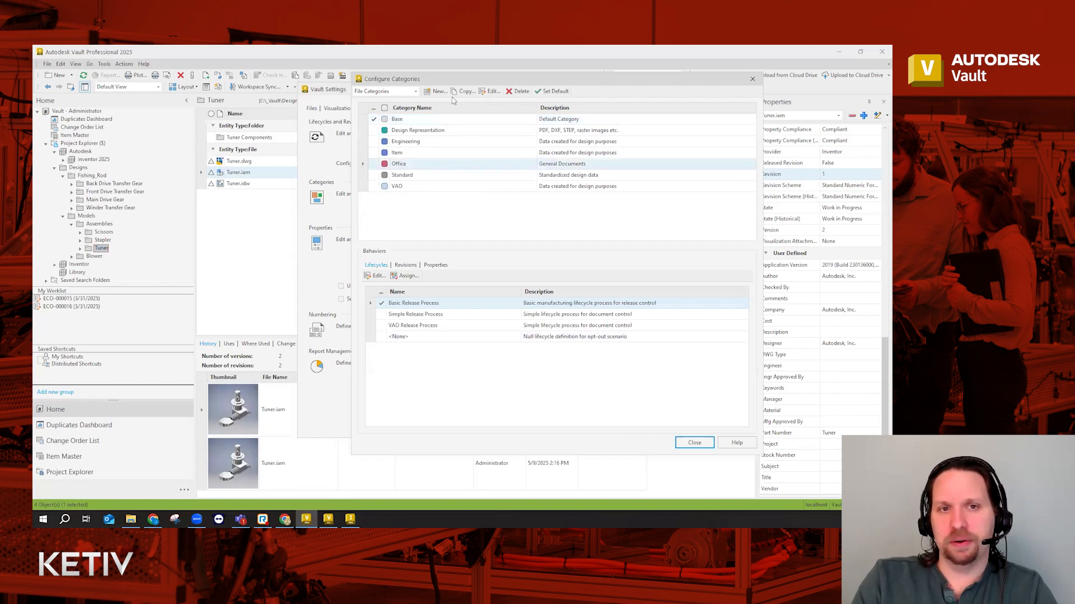
{"action": "left_click", "coordinate": [490, 91]}
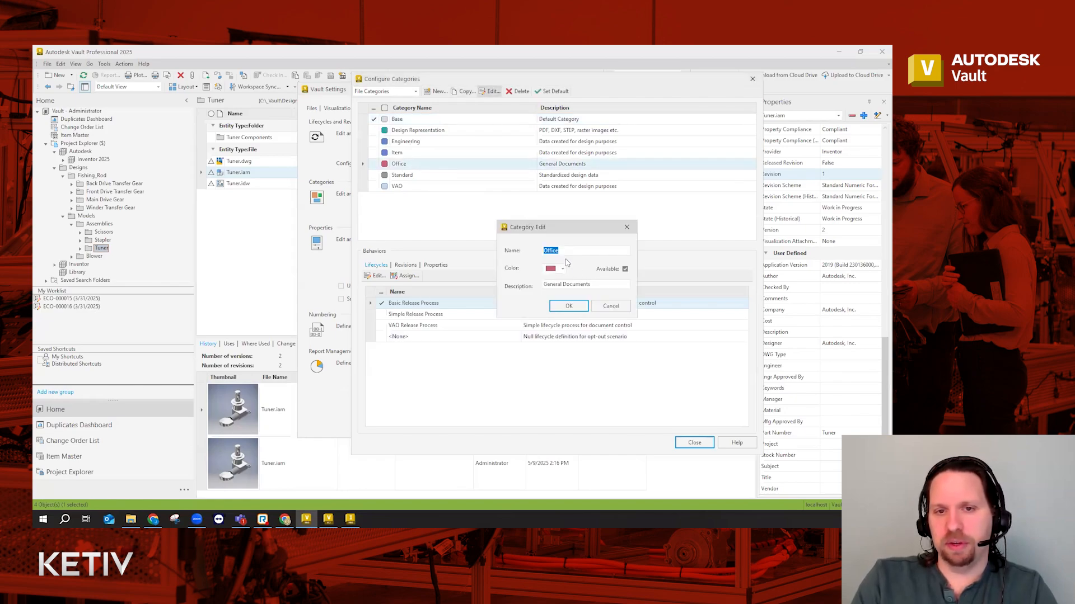
{"action": "left_click", "coordinate": [611, 306]}
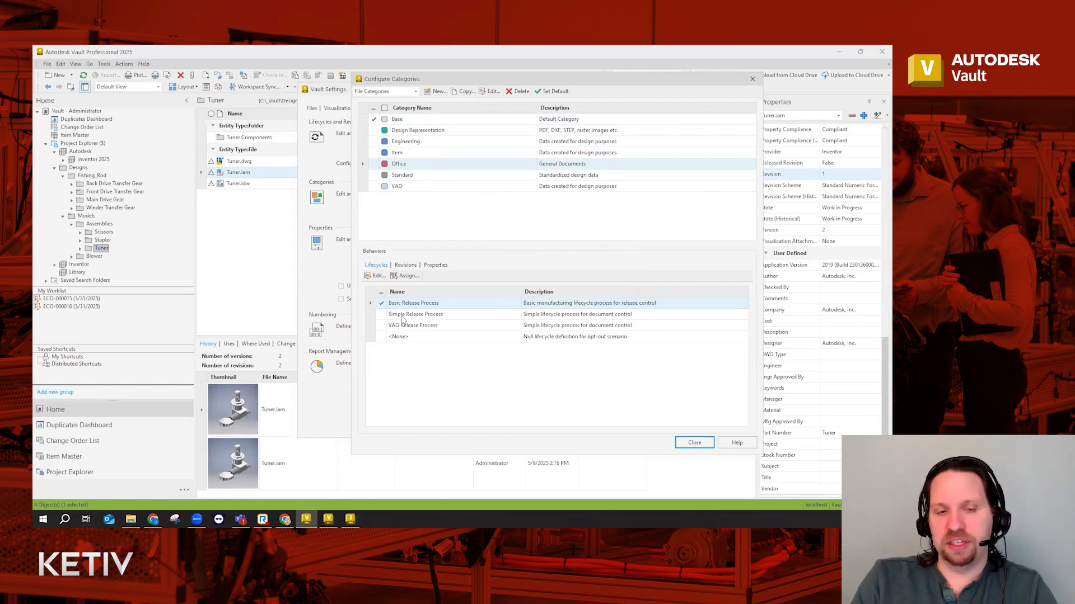
- Remove the Basic, Simple and VAO Release Process lifecycle definitions from the Office category, leaving only <None> assigned
{"action": "left_click", "coordinate": [408, 275]}
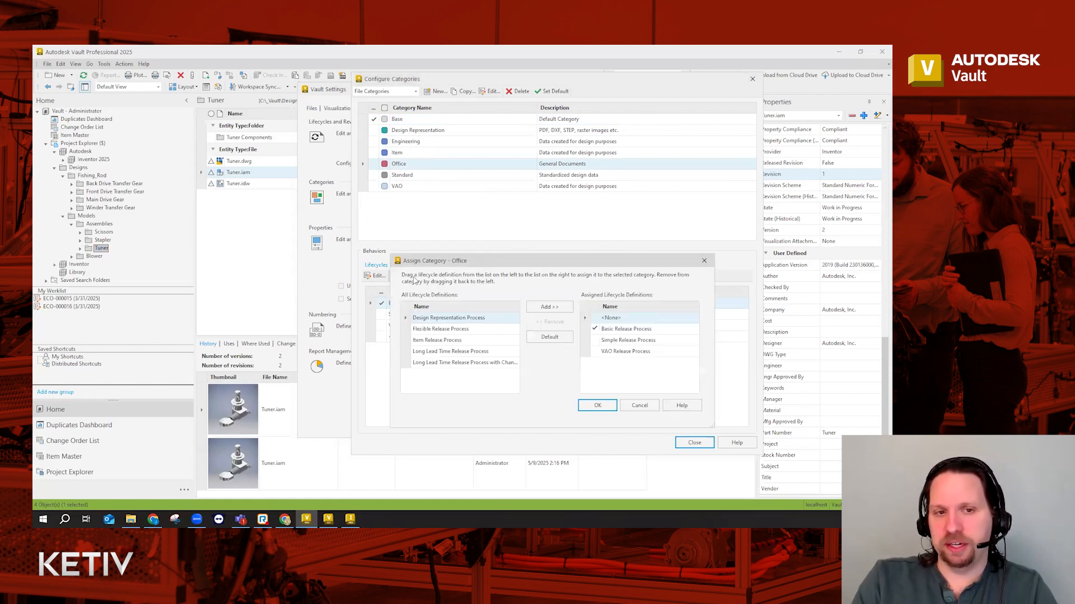
{"action": "left_click", "coordinate": [612, 331]}
{"action": "left_click", "coordinate": [558, 324]}
{"action": "left_click", "coordinate": [557, 323]}
{"action": "left_click", "coordinate": [558, 324]}
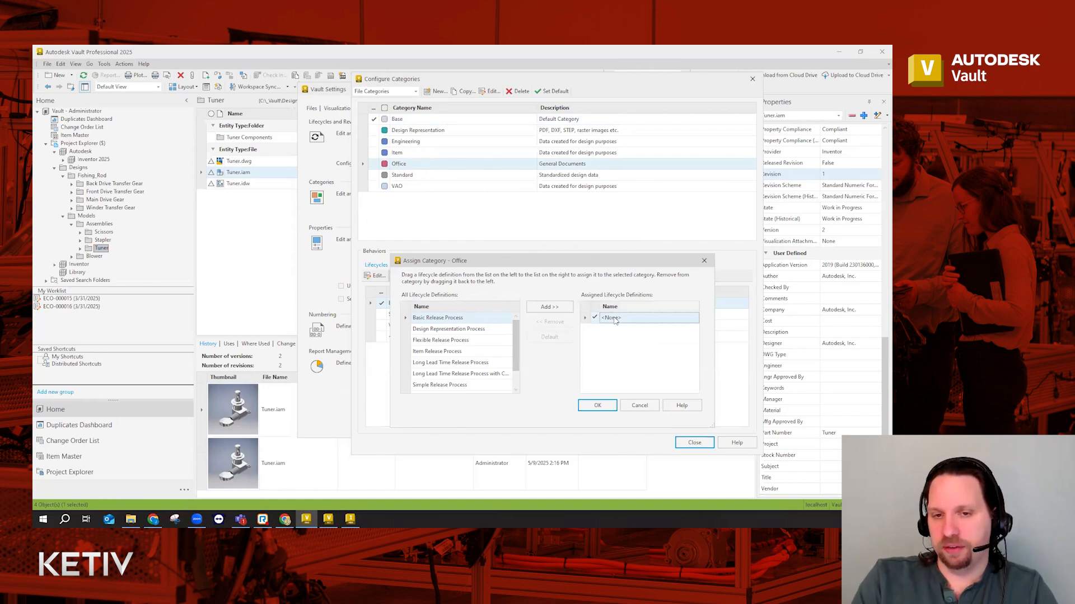
{"action": "left_click", "coordinate": [598, 406]}
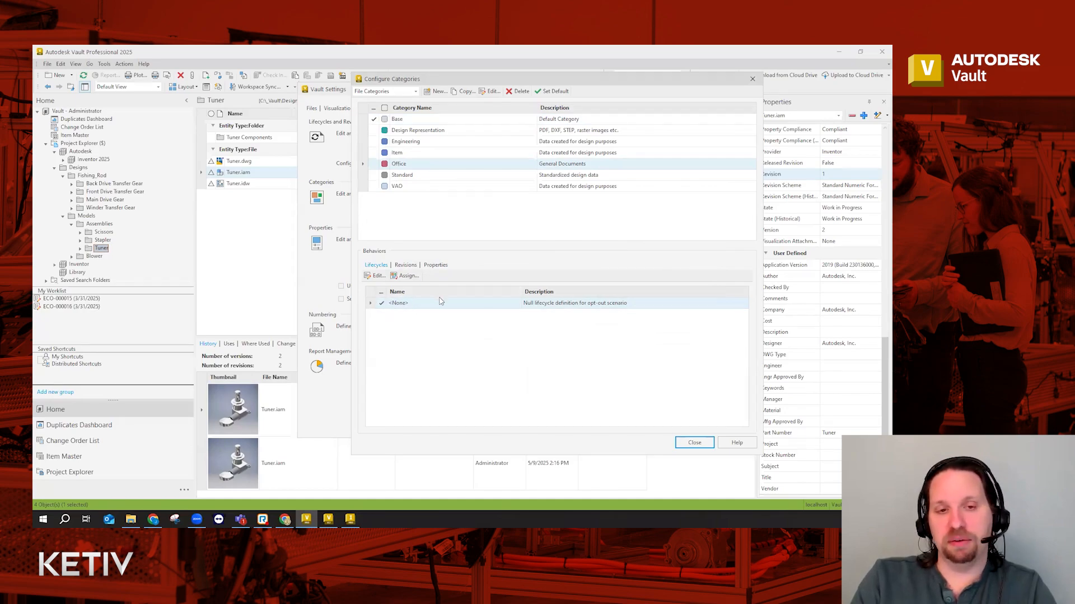
- Remove the Standard Numeric Format revision scheme from the Office category, leaving only <None> assigned
{"action": "left_click", "coordinate": [405, 266]}
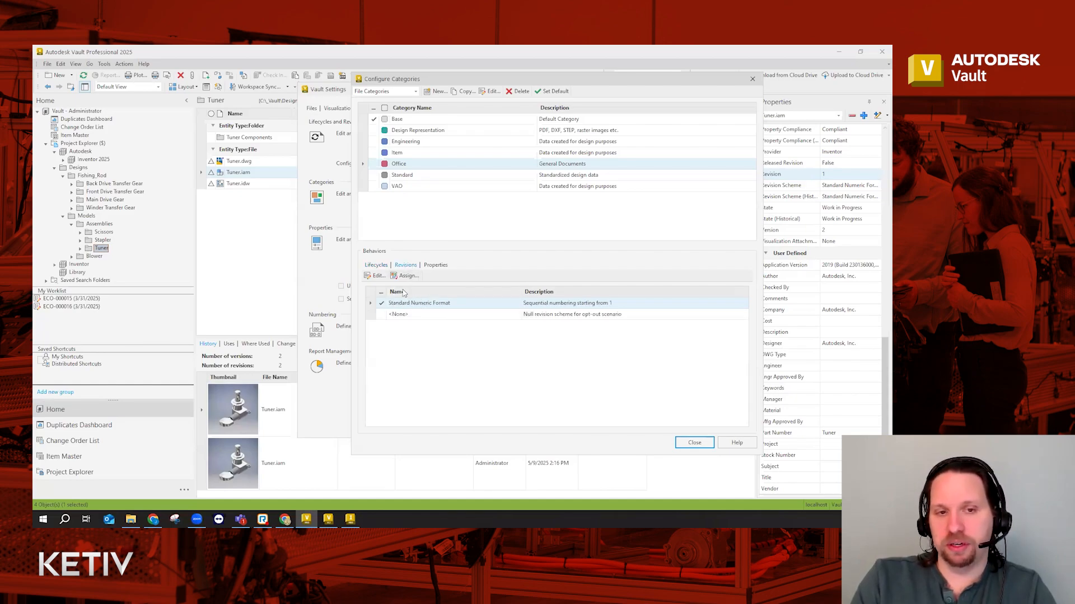
{"action": "left_click", "coordinate": [405, 276]}
{"action": "double_click", "coordinate": [614, 319]}
{"action": "left_click", "coordinate": [612, 331]}
{"action": "left_click", "coordinate": [551, 322]}
{"action": "left_click", "coordinate": [611, 406]}
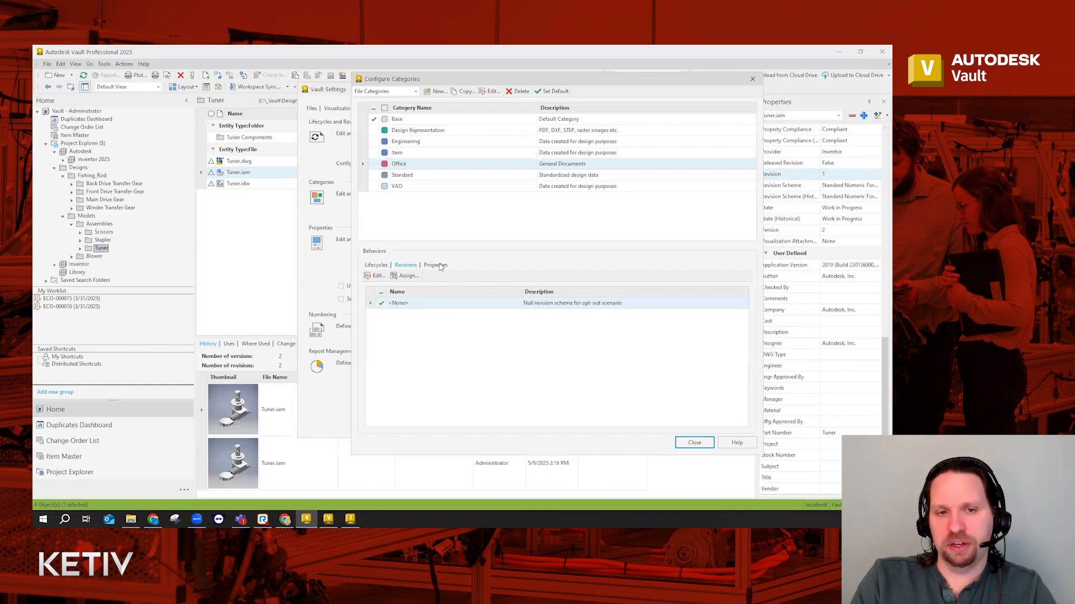
- Remove the Keywords and Engr Approved By properties from the Office category, then close the category configuration and Vault Settings
{"action": "left_click", "coordinate": [440, 266]}
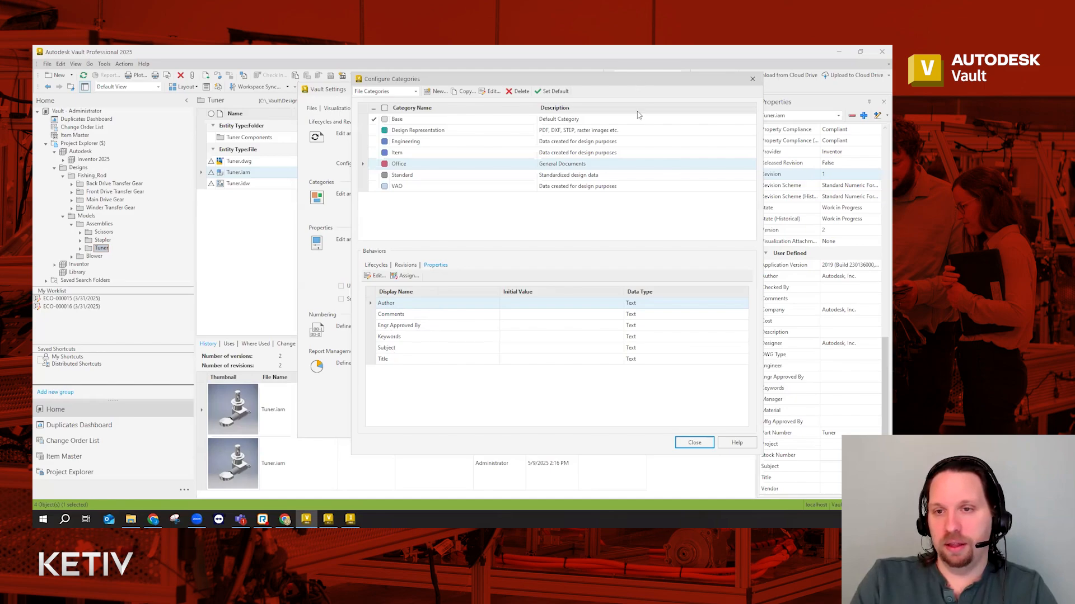
{"action": "left_click_drag", "start_coordinate": [636, 84], "coordinate": [625, 88]}
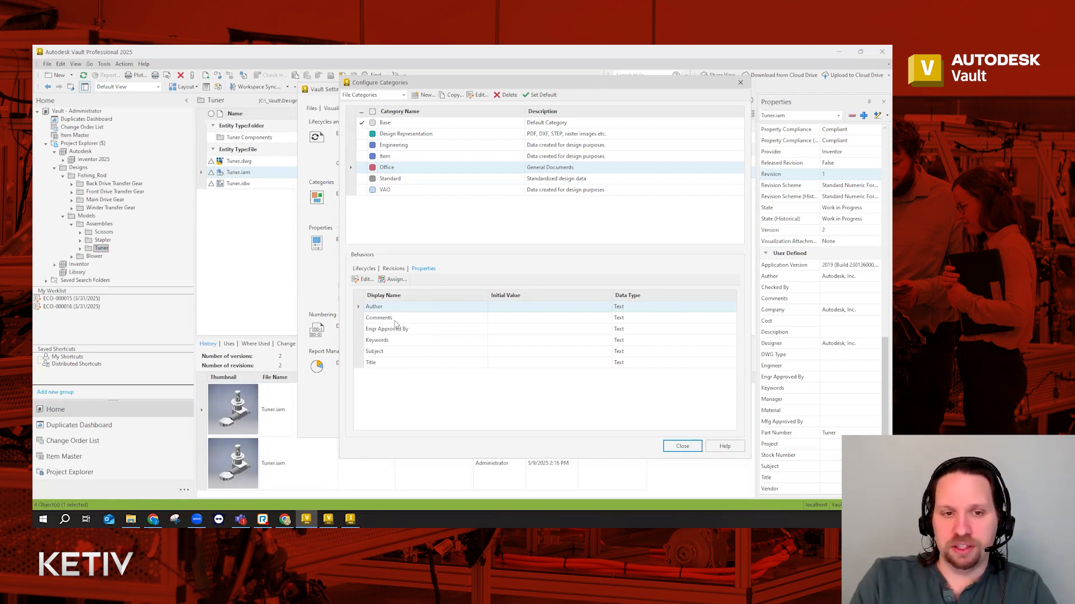
{"action": "left_click", "coordinate": [392, 280]}
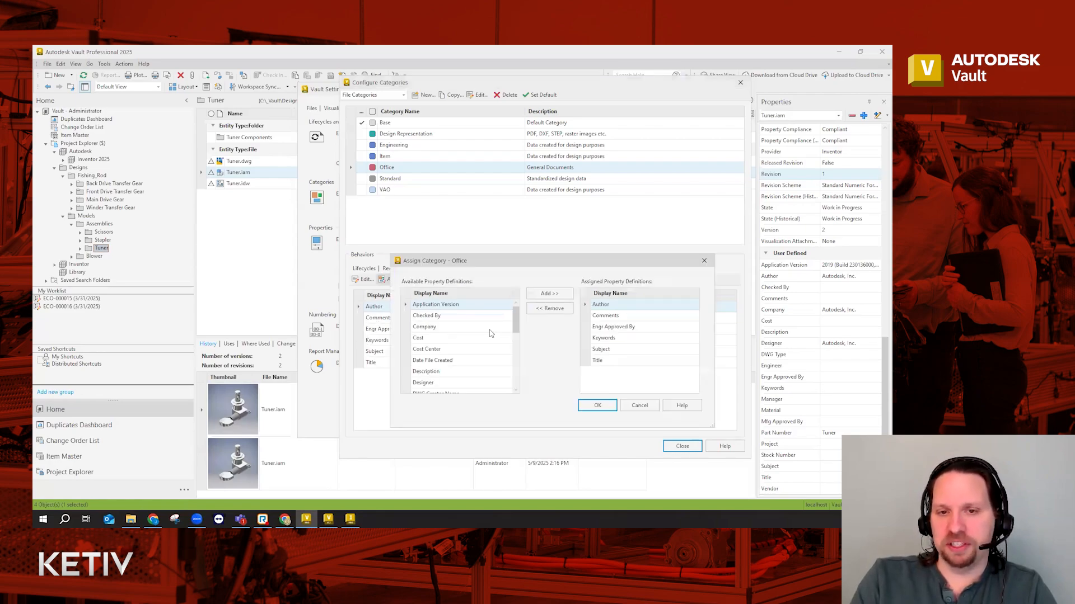
{"action": "left_click", "coordinate": [609, 340]}
{"action": "left_click", "coordinate": [554, 309]}
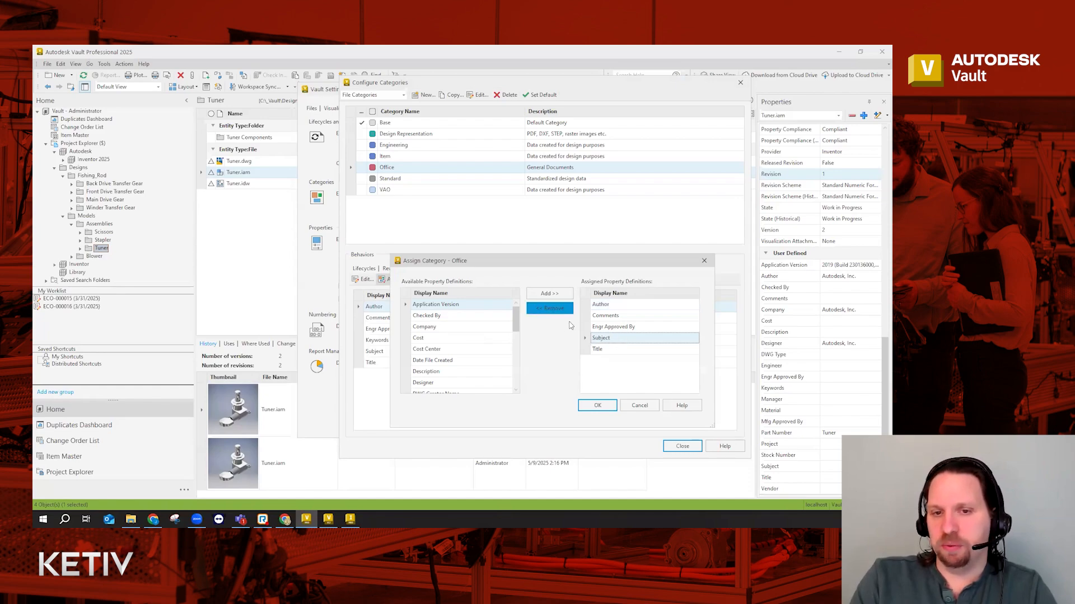
{"action": "left_click", "coordinate": [632, 329]}
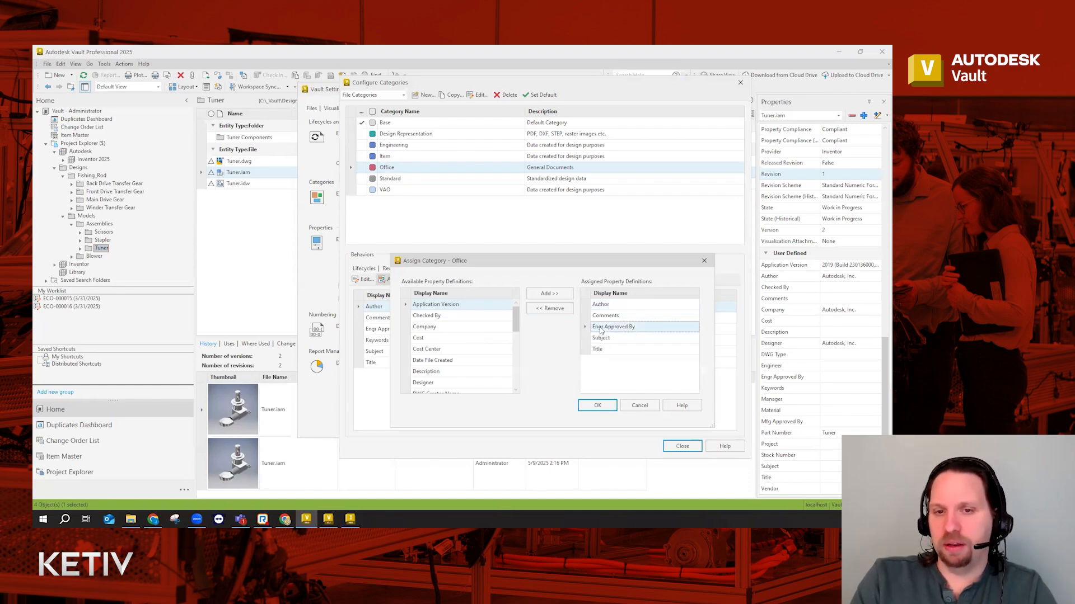
{"action": "left_click", "coordinate": [557, 311]}
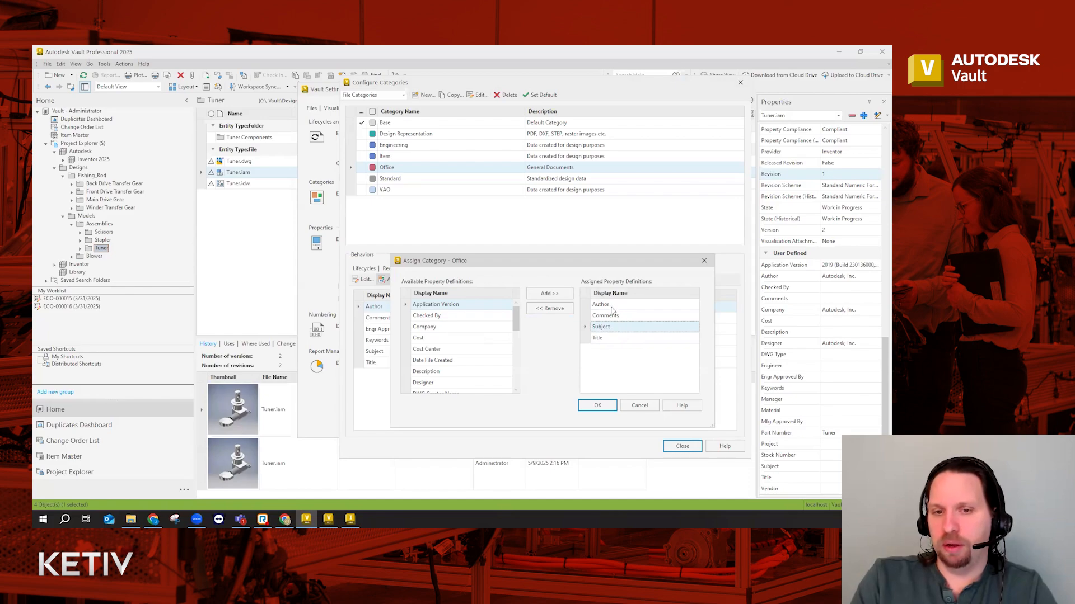
{"action": "left_click", "coordinate": [631, 317]}
{"action": "left_click", "coordinate": [602, 406]}
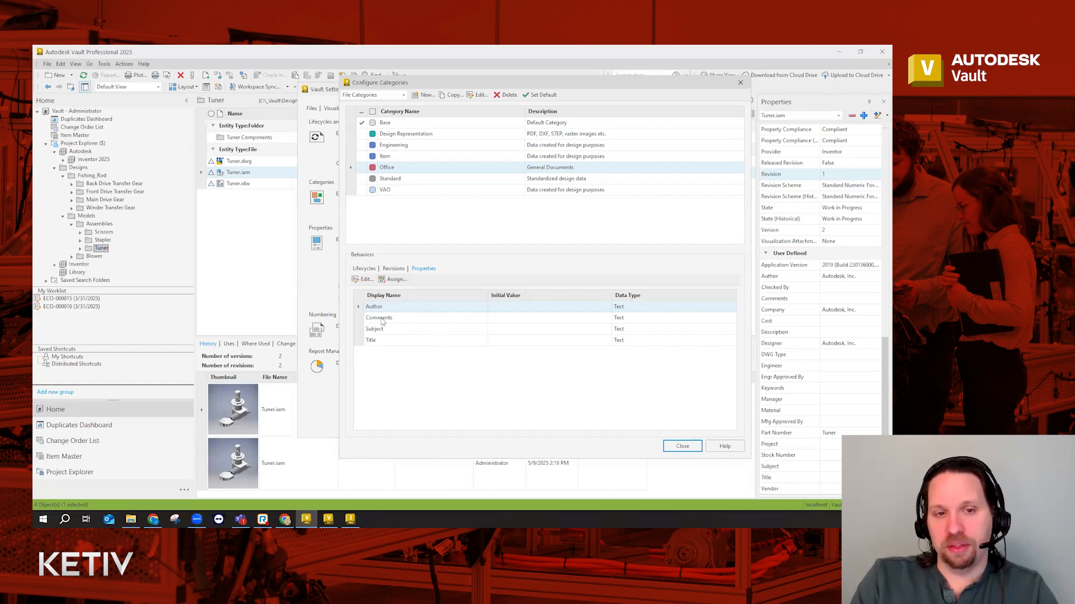
{"action": "left_click", "coordinate": [689, 451]}
{"action": "left_click", "coordinate": [475, 426]}
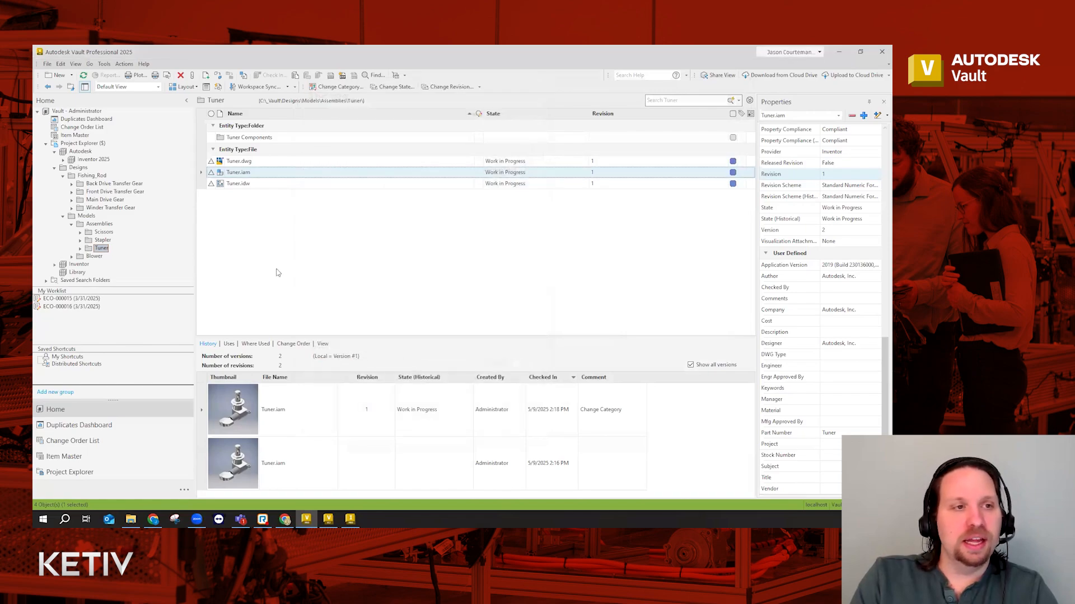
- Open the Designs folder and examine the system and user-defined properties of New Text Document.txt
{"action": "left_click", "coordinate": [81, 144]}
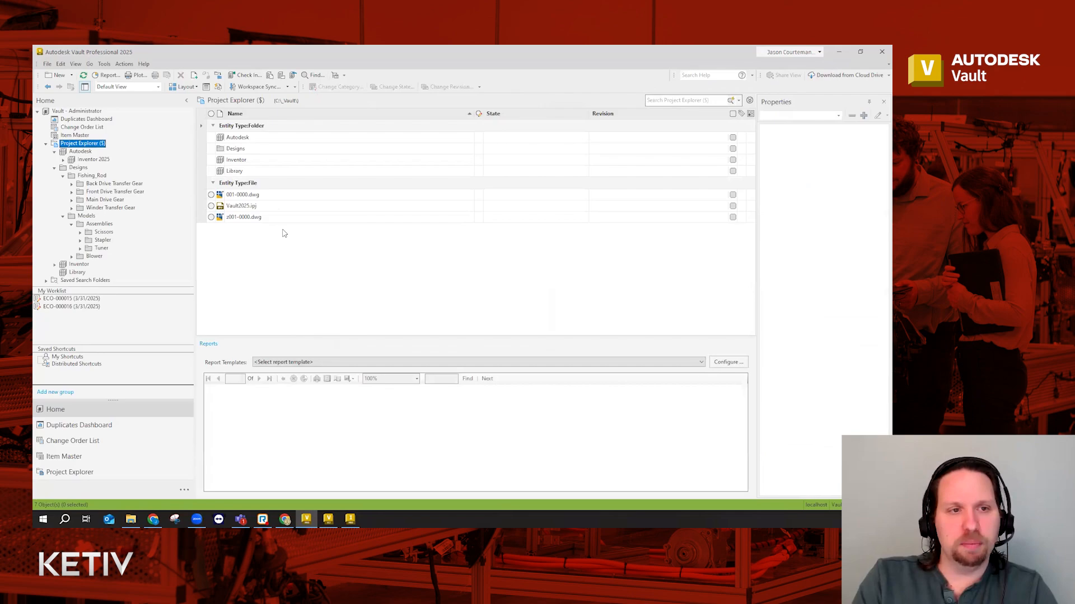
{"action": "left_click", "coordinate": [78, 168]}
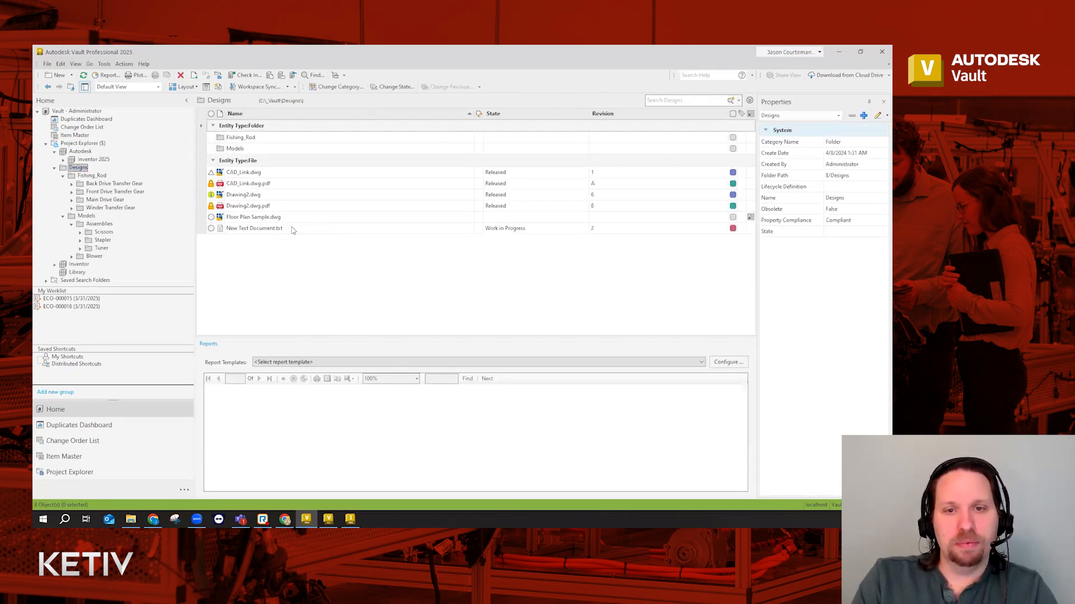
{"action": "left_click", "coordinate": [292, 229]}
{"action": "scroll", "coordinate": [797, 327], "scroll_direction": "down", "scroll_amount": 5}
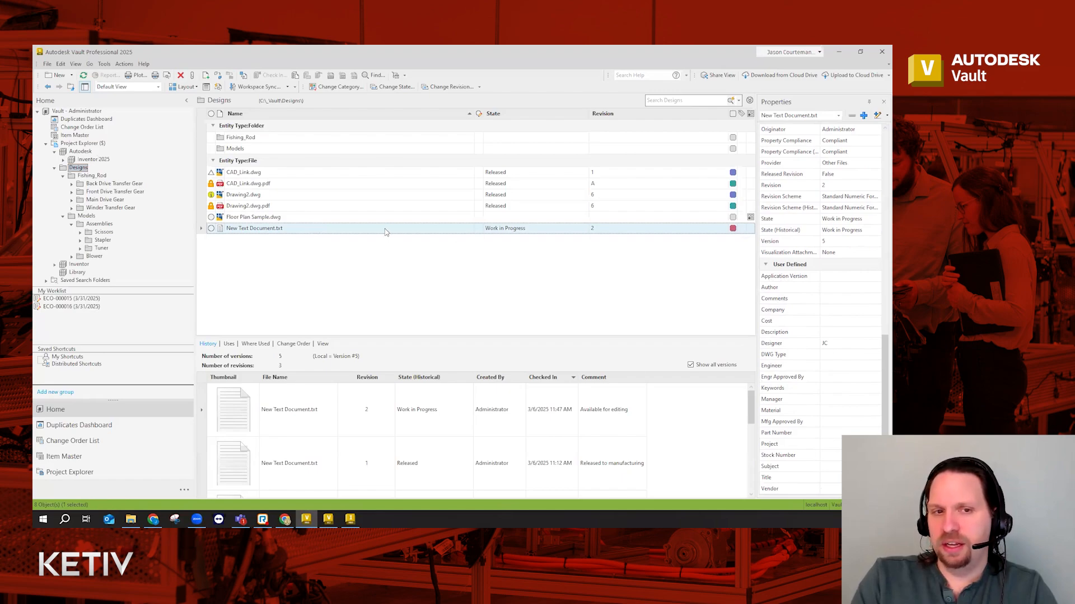
- Remove the Application Version property from New Text Document.txt and check the file's property list
{"action": "left_click", "coordinate": [104, 64]}
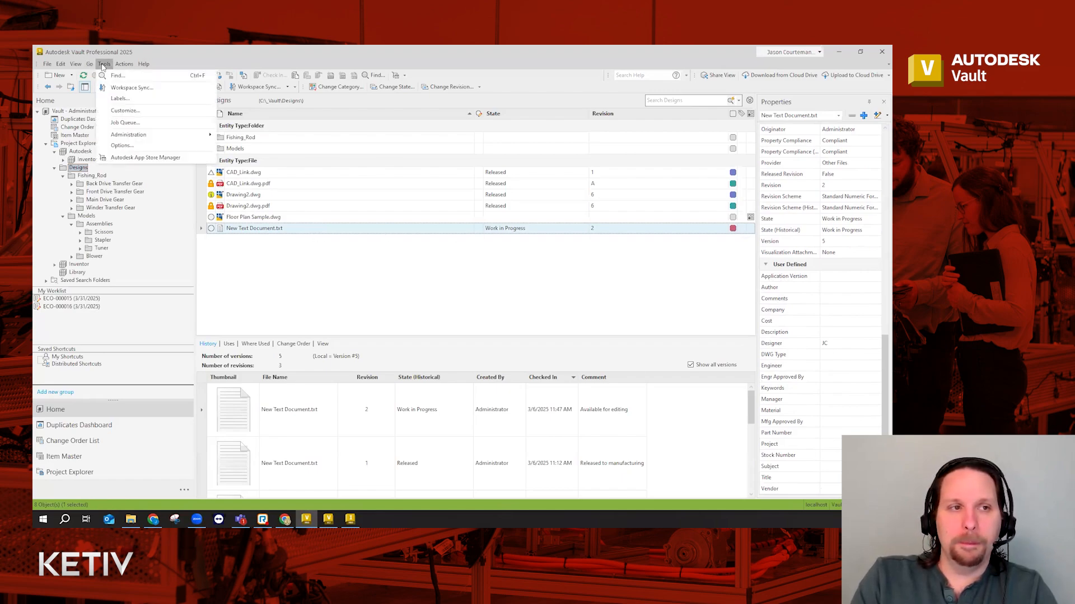
{"action": "mouse_move", "coordinate": [122, 64]}
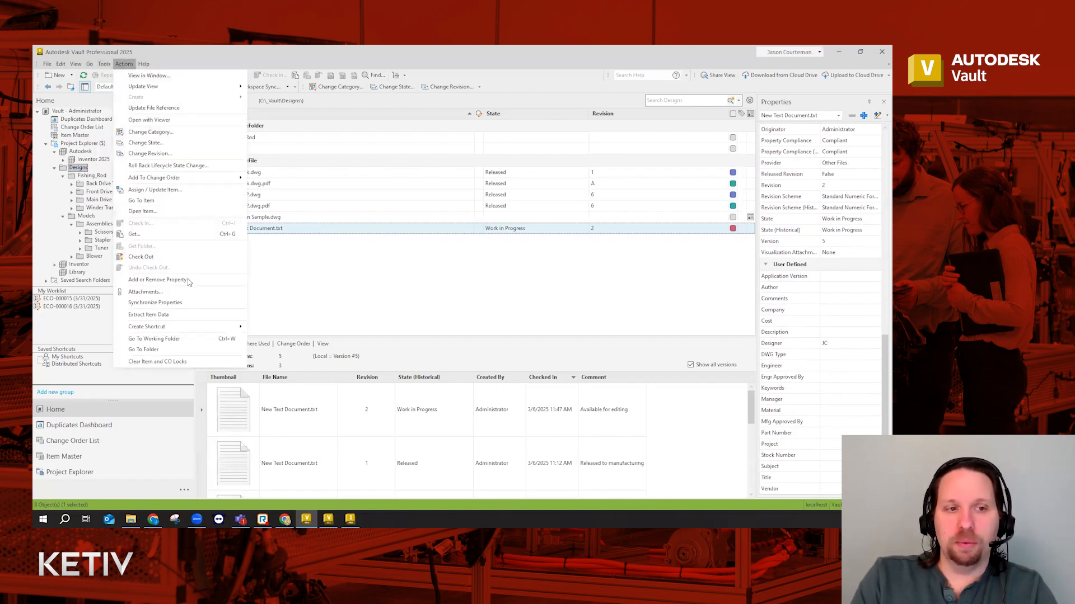
{"action": "left_click", "coordinate": [230, 280]}
{"action": "left_click", "coordinate": [514, 251]}
{"action": "left_click", "coordinate": [507, 280]}
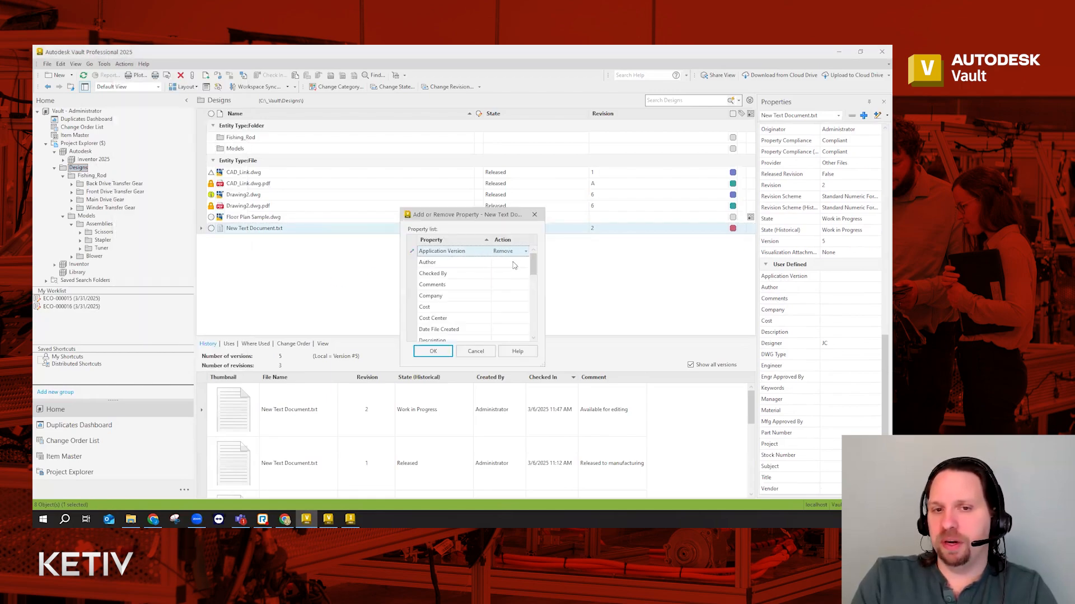
{"action": "left_click", "coordinate": [513, 263]}
{"action": "left_click", "coordinate": [435, 275]}
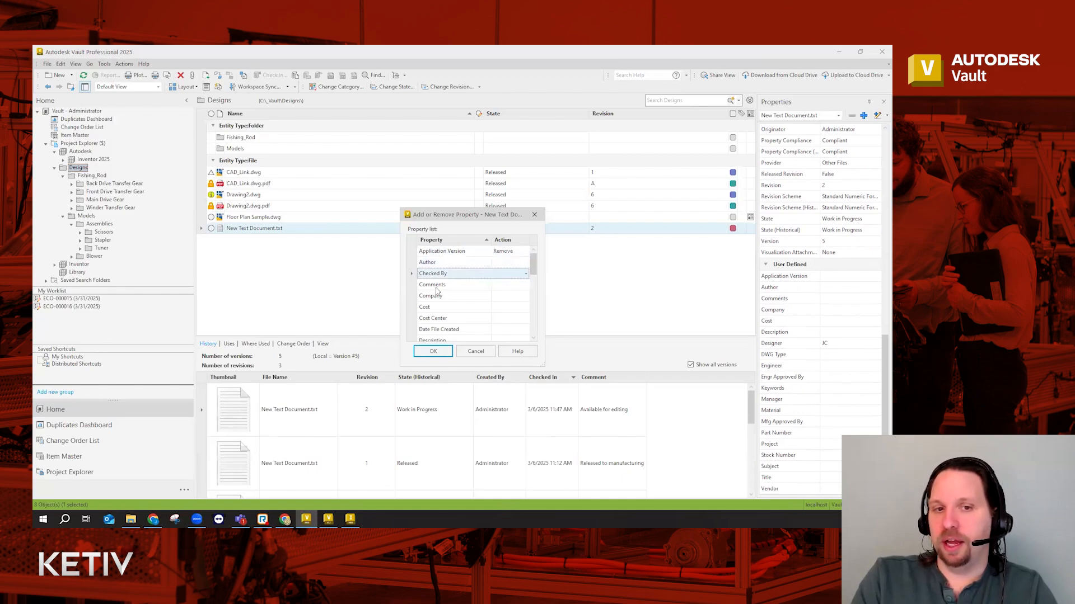
{"action": "scroll", "coordinate": [448, 311], "scroll_direction": "down", "scroll_amount": 2}
{"action": "left_click", "coordinate": [442, 357]}
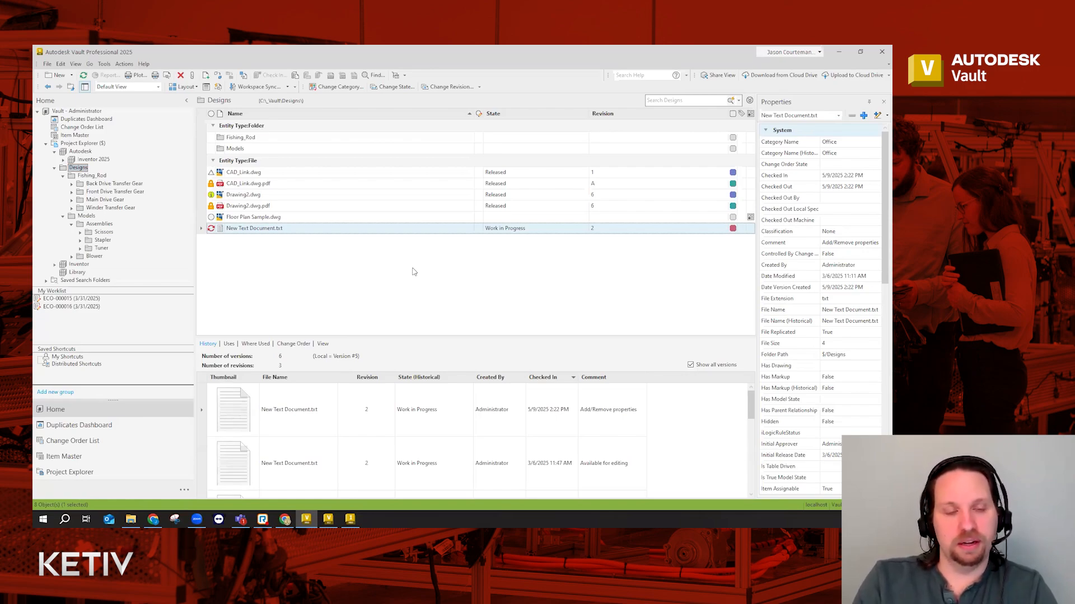
{"action": "scroll", "coordinate": [797, 293], "scroll_direction": "down", "scroll_amount": 3}
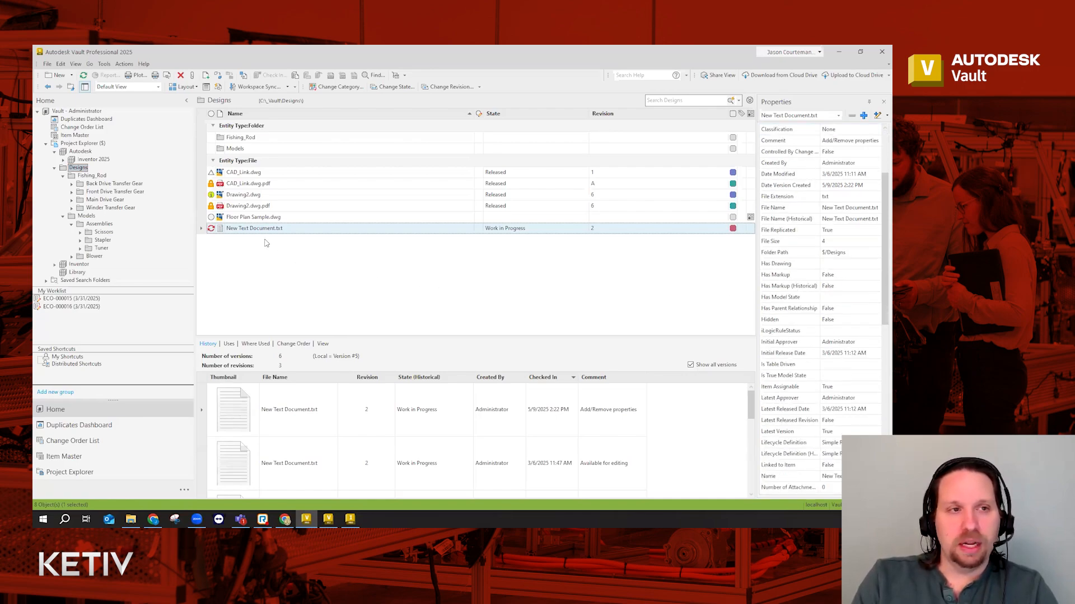
- Review the criterion of the CAD file assignment rule, then close Vault Settings and open the Tuner folder
{"action": "left_click", "coordinate": [104, 64]}
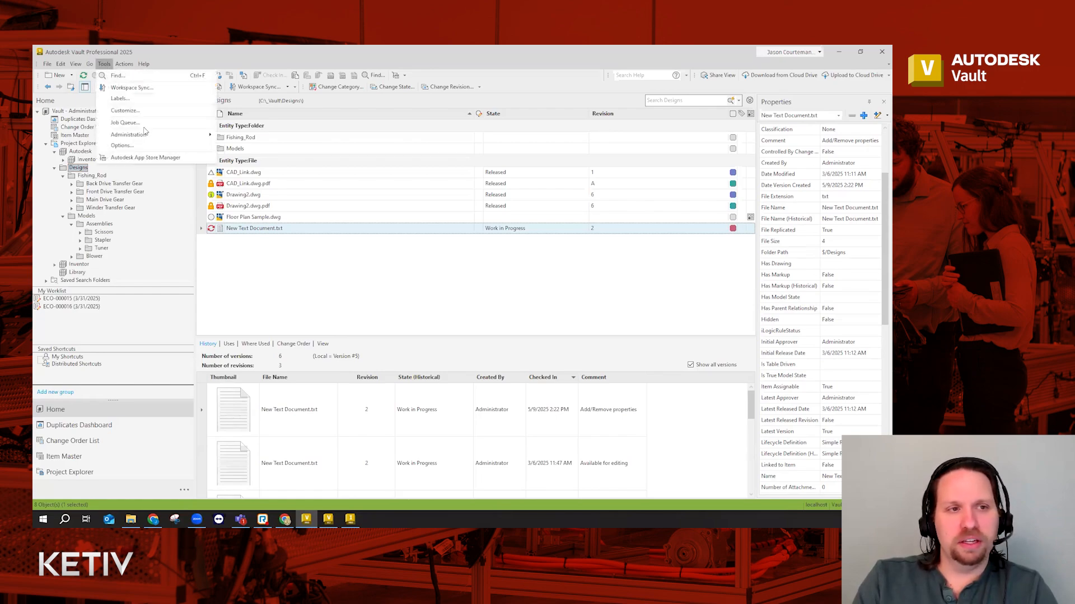
{"action": "mouse_move", "coordinate": [144, 134]}
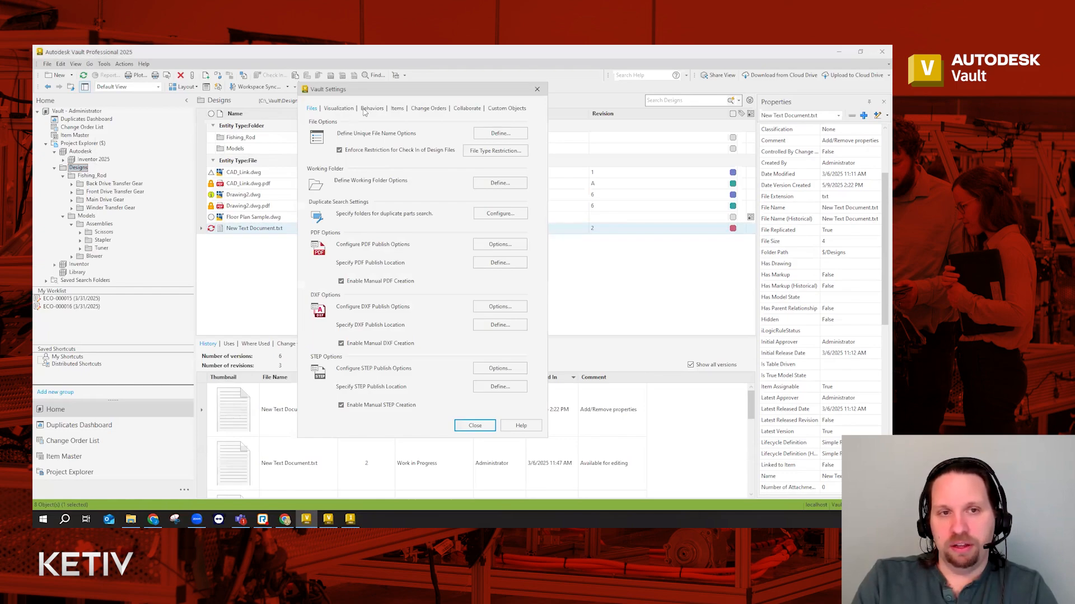
{"action": "left_click", "coordinate": [367, 109]}
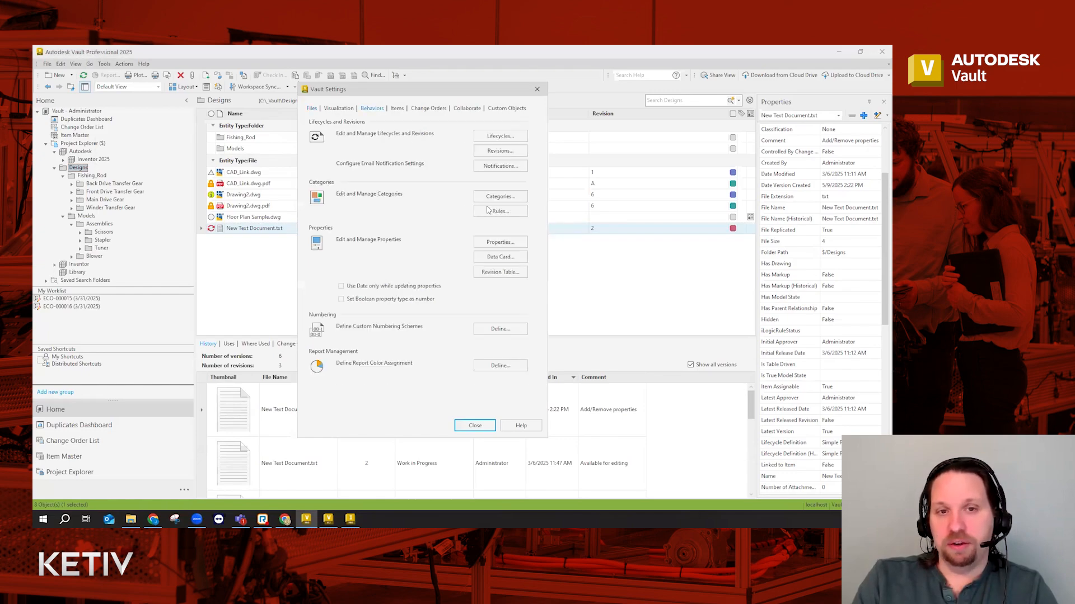
{"action": "left_click", "coordinate": [523, 216]}
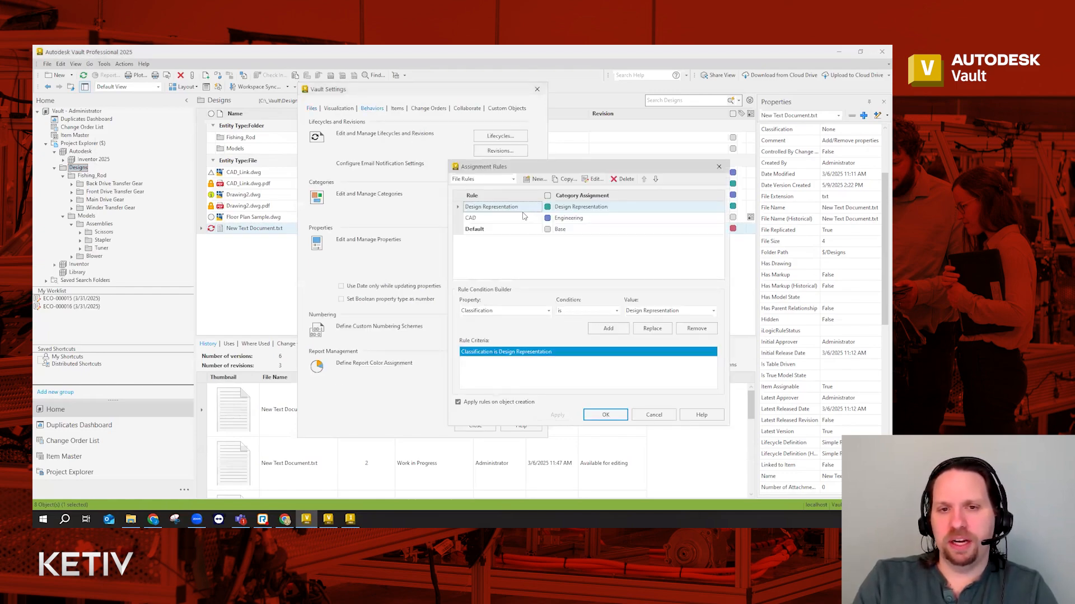
{"action": "left_click", "coordinate": [509, 223]}
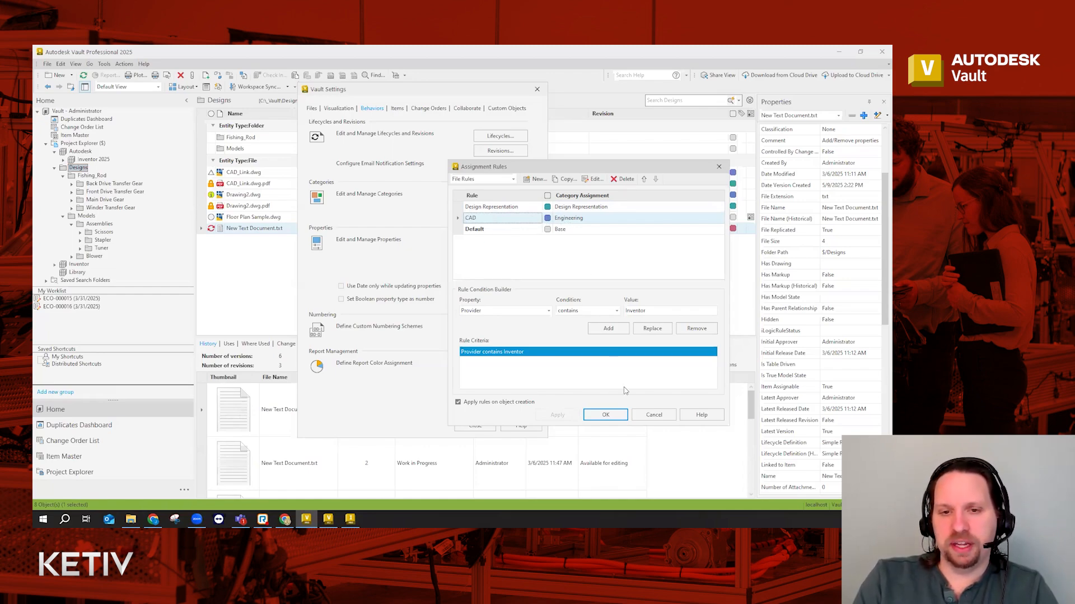
{"action": "left_click", "coordinate": [637, 417]}
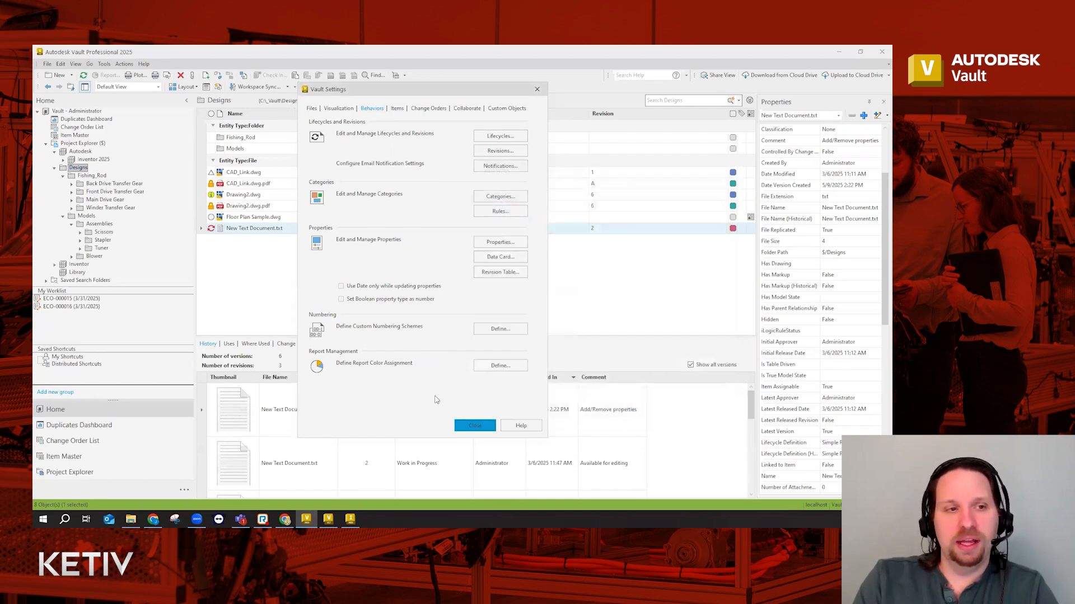
{"action": "left_click", "coordinate": [473, 427]}
{"action": "left_click", "coordinate": [99, 250]}
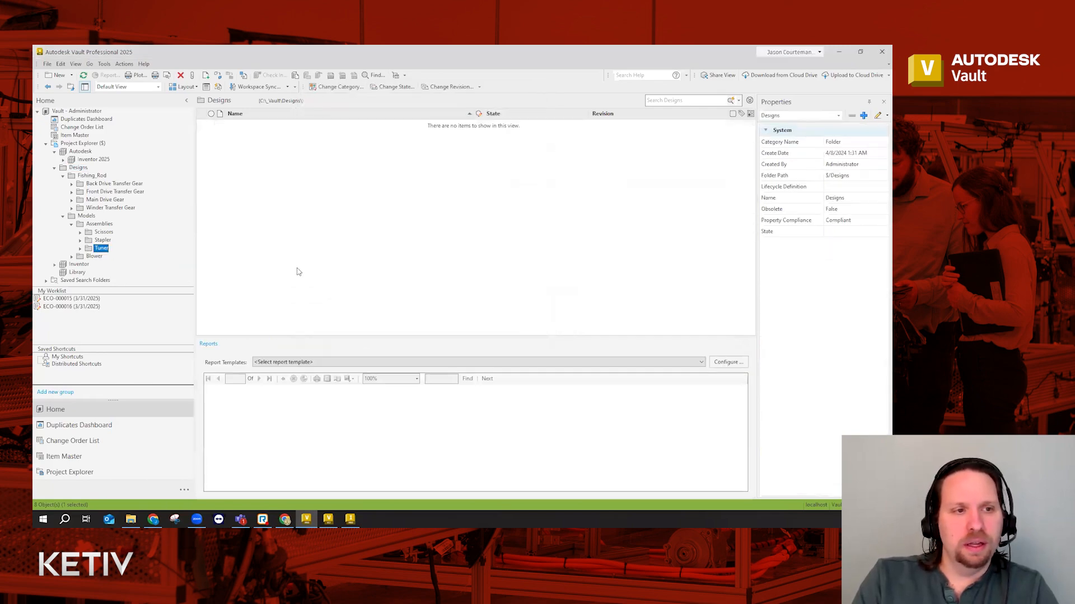
- Delete the Tuner folder from the Assemblies folder in the vault and confirm the deletion
{"action": "right_click", "coordinate": [103, 251]}
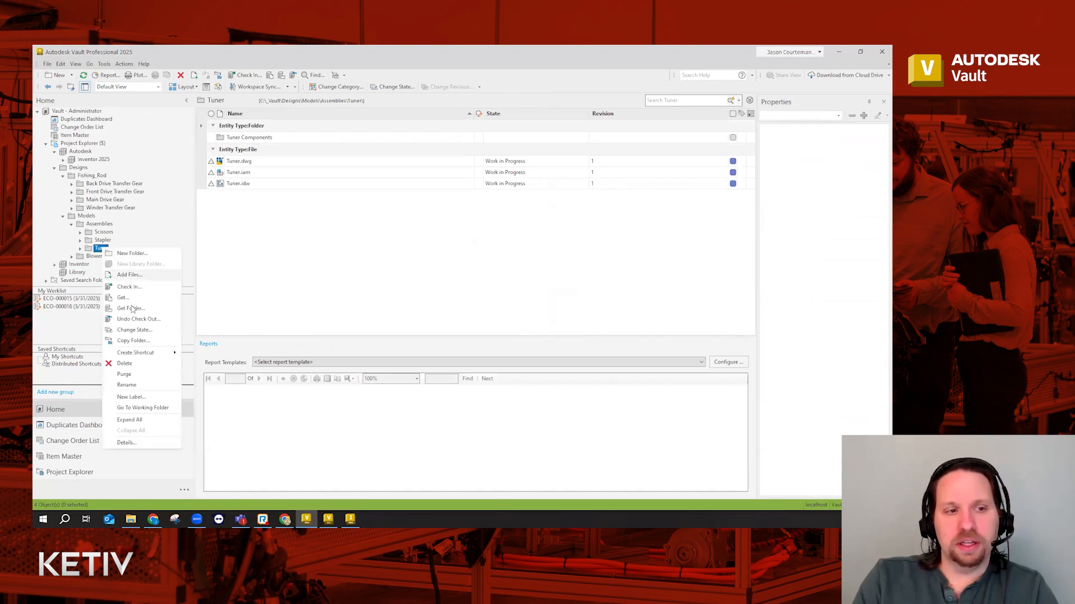
{"action": "left_click", "coordinate": [137, 364]}
{"action": "left_click", "coordinate": [511, 309]}
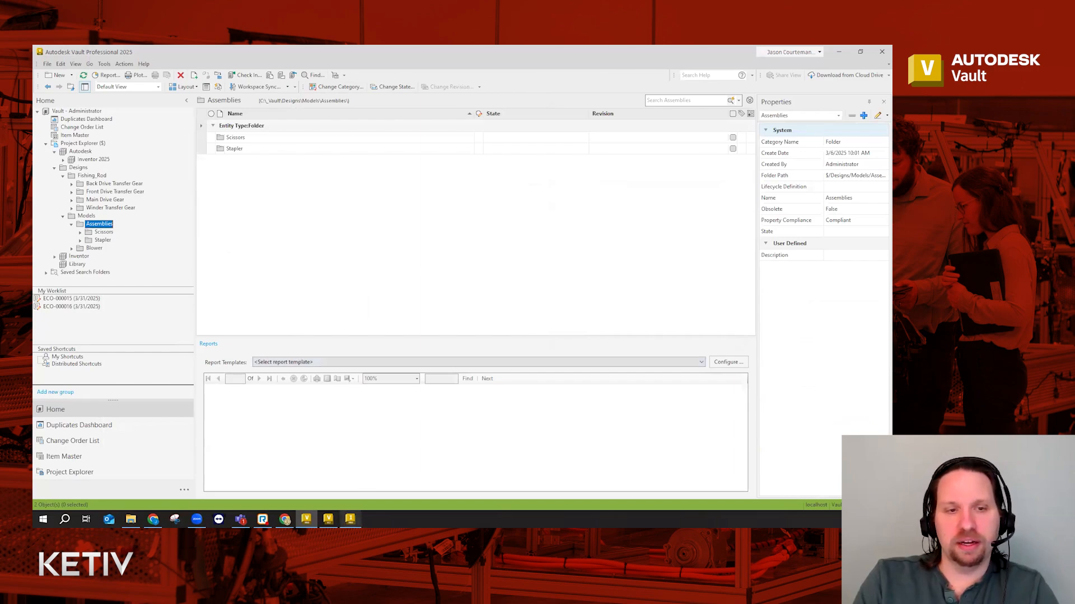
- Switch to Inventor and check the Tuner.iam assembly into the vault together with its parts and related drawings
{"action": "left_click", "coordinate": [350, 519]}
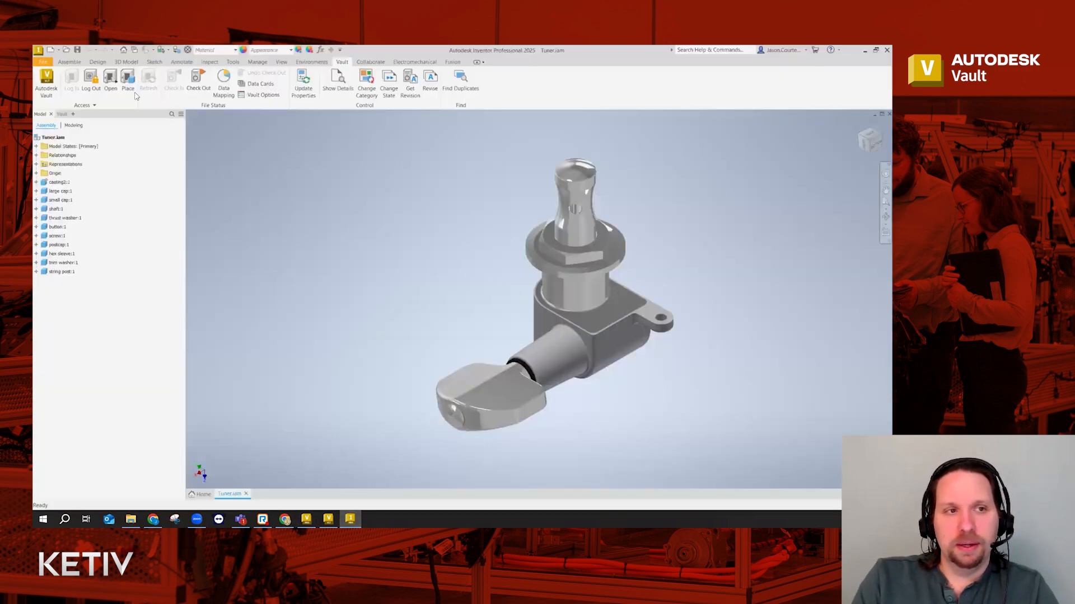
{"action": "left_click", "coordinate": [52, 114]}
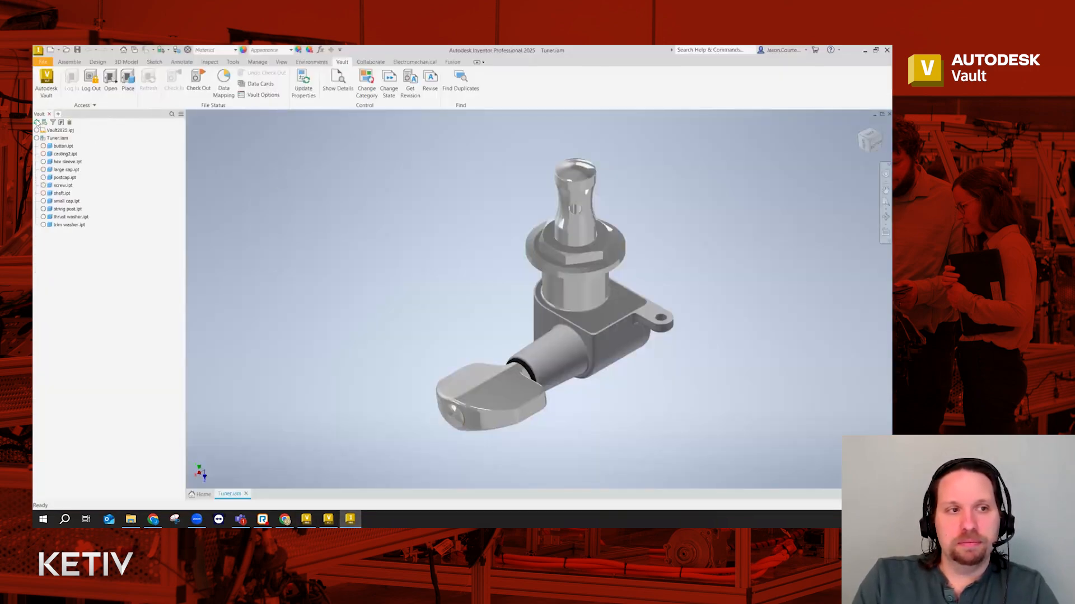
{"action": "left_click", "coordinate": [173, 81]}
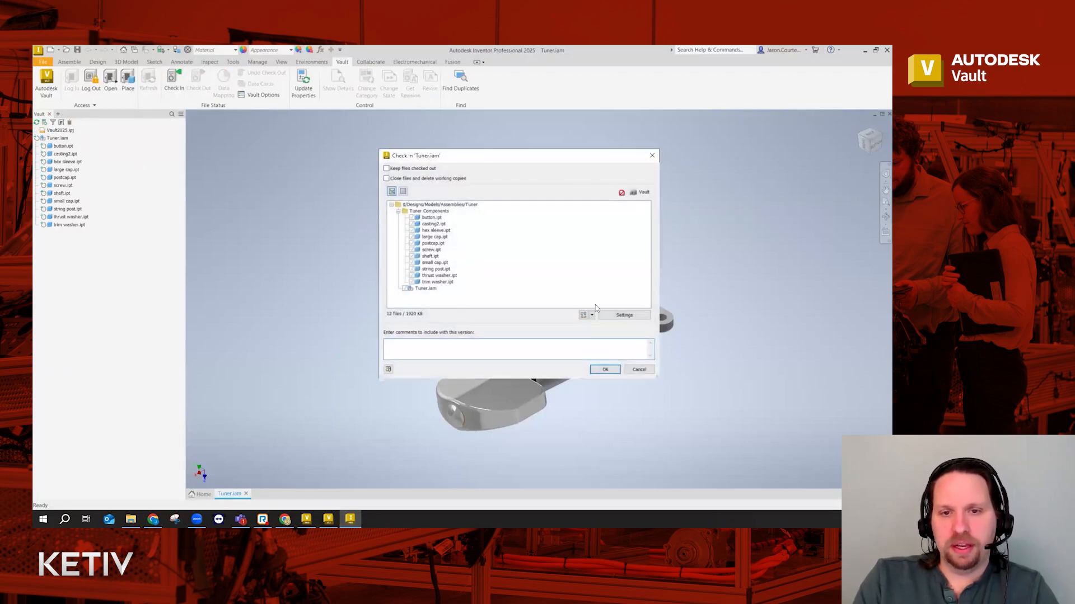
{"action": "left_click", "coordinate": [583, 316]}
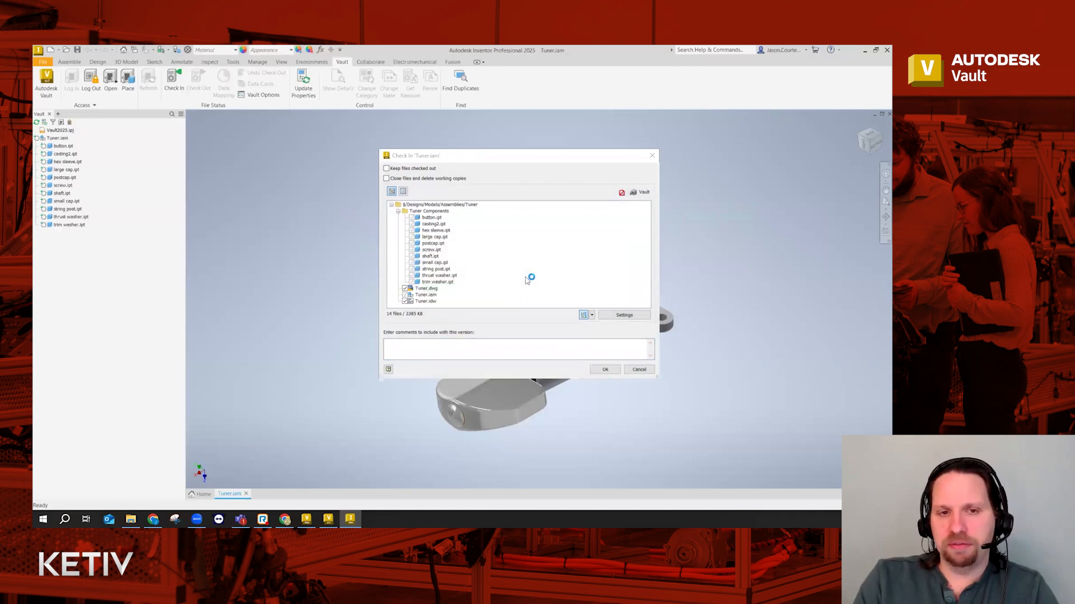
{"action": "left_click", "coordinate": [605, 369]}
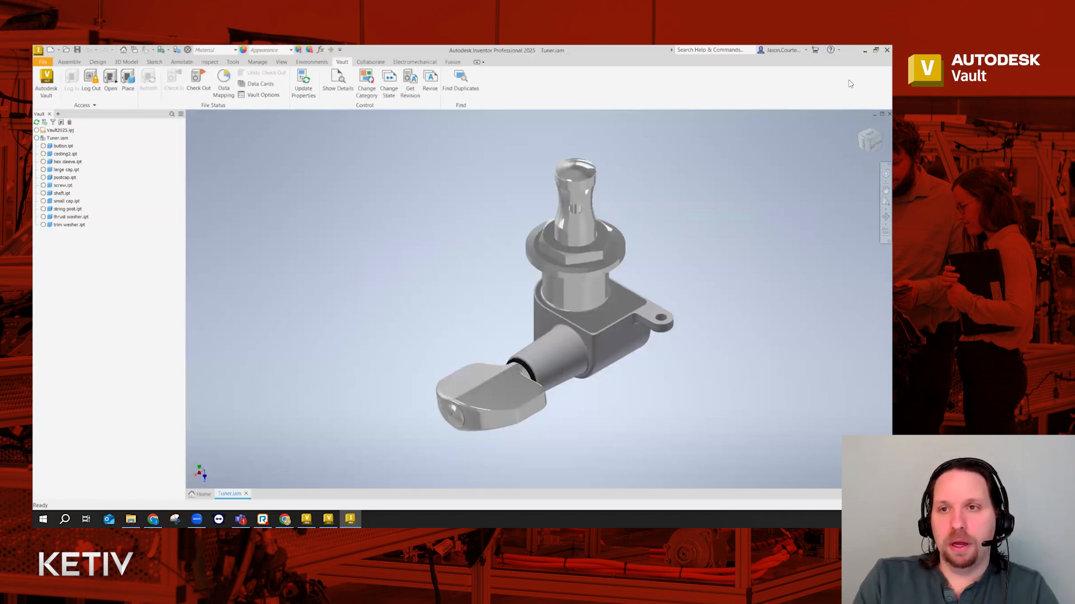
- Switch back to Vault, refresh the folder tree and open the Tuner folder under Assemblies
{"action": "left_click", "coordinate": [864, 51]}
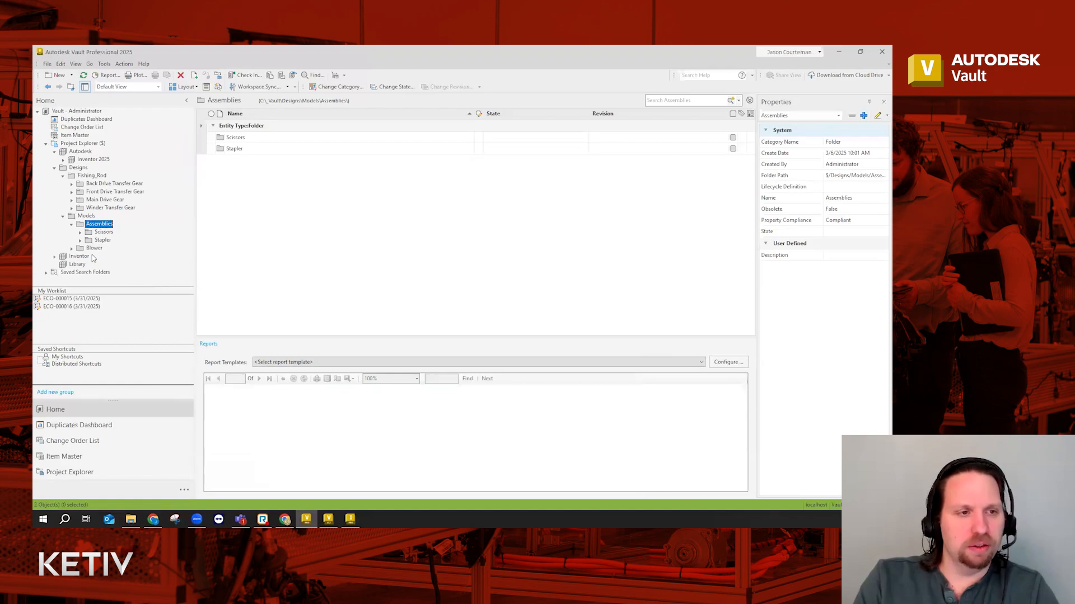
{"action": "left_click", "coordinate": [83, 77]}
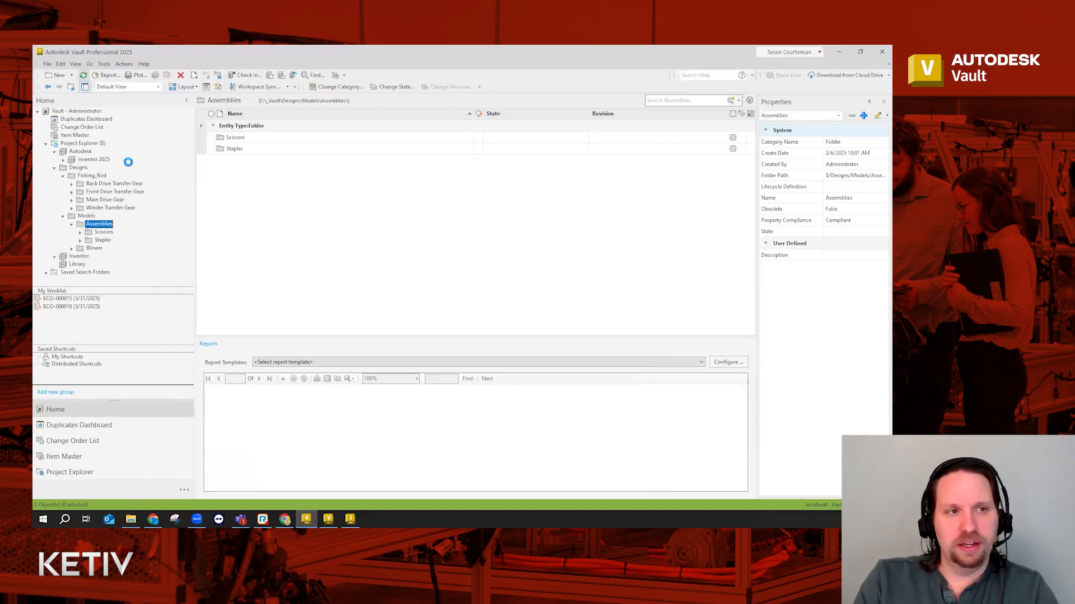
{"action": "left_click", "coordinate": [101, 248]}
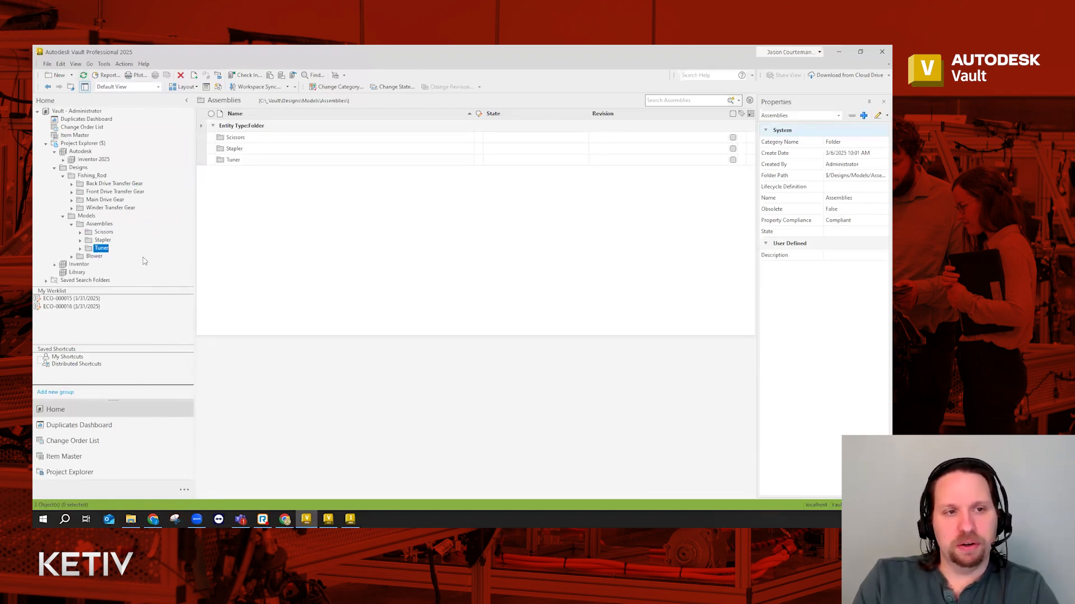
- Examine the category, lifecycle and revision properties of Tuner.iam, and locate its Provider property
{"action": "mouse_move", "coordinate": [733, 175]}
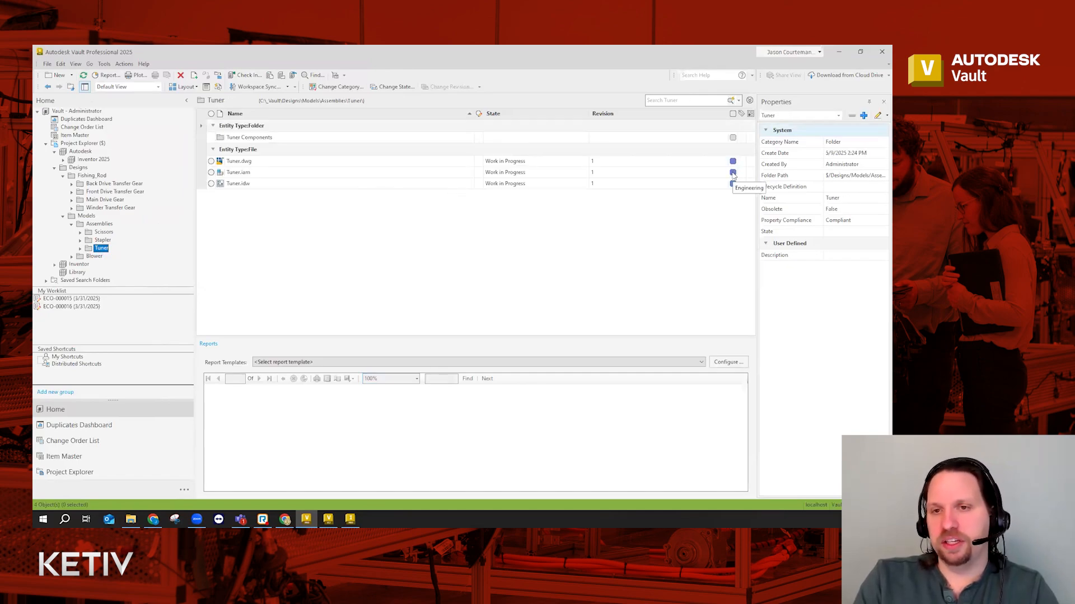
{"action": "left_click", "coordinate": [733, 176]}
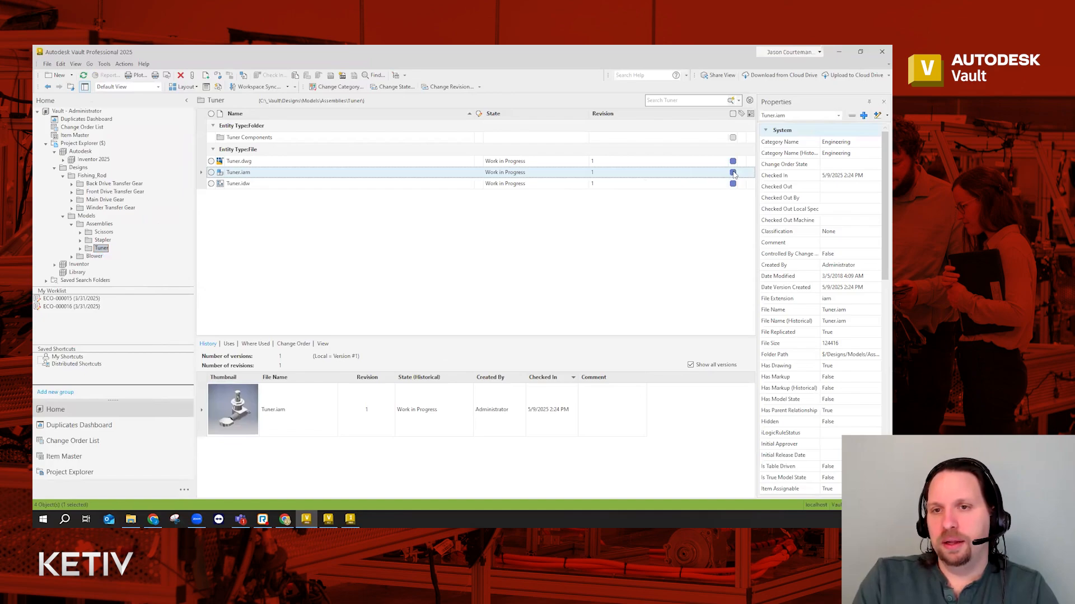
{"action": "scroll", "coordinate": [812, 320], "scroll_direction": "down", "scroll_amount": 2}
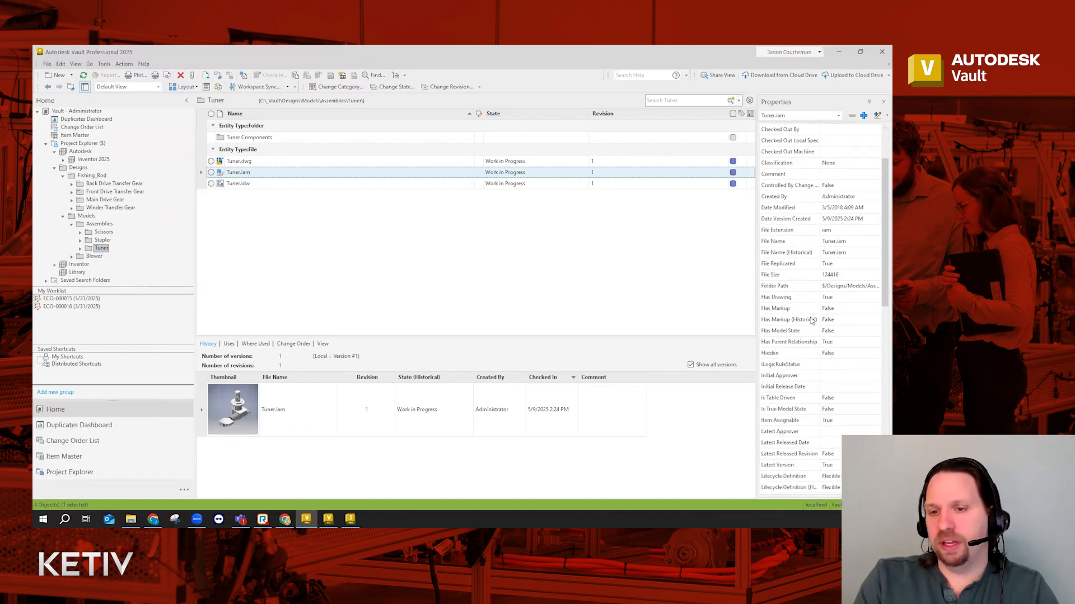
{"action": "scroll", "coordinate": [811, 320], "scroll_direction": "down", "scroll_amount": 7}
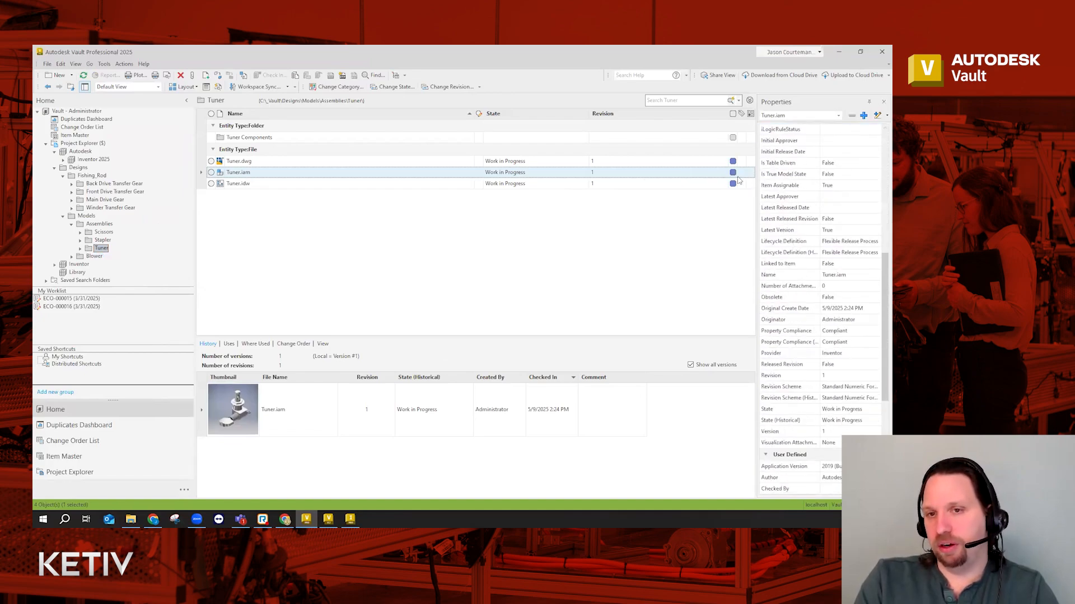
{"action": "scroll", "coordinate": [812, 208], "scroll_direction": "up", "scroll_amount": 9}
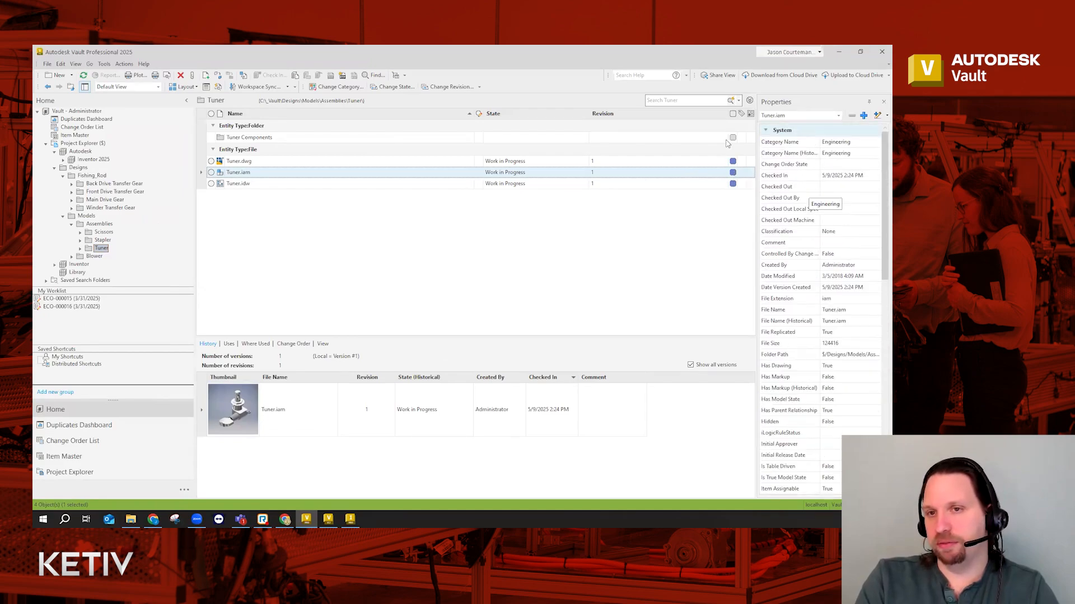
{"action": "scroll", "coordinate": [806, 315], "scroll_direction": "down", "scroll_amount": 9}
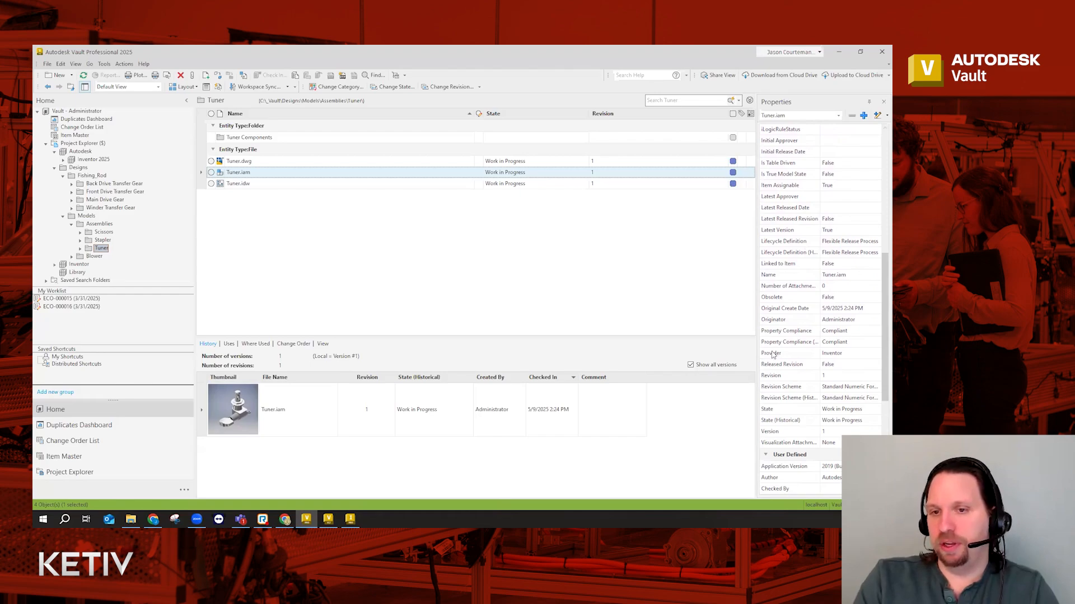
{"action": "left_click", "coordinate": [774, 354]}
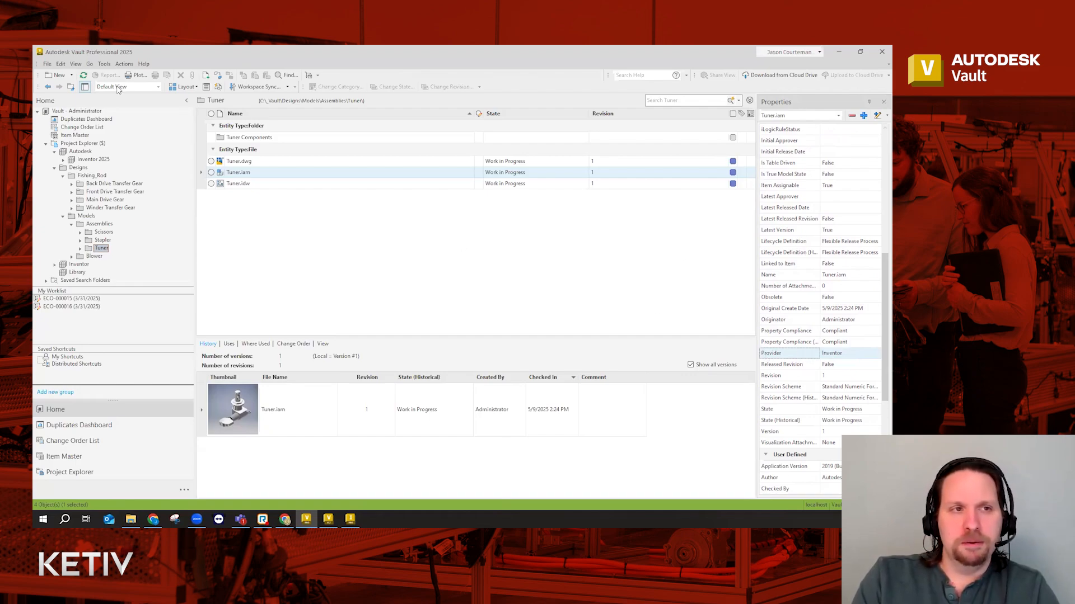
- Open the visualization view of Tuner.iam and update it to generate the visualization file
{"action": "left_click", "coordinate": [105, 64]}
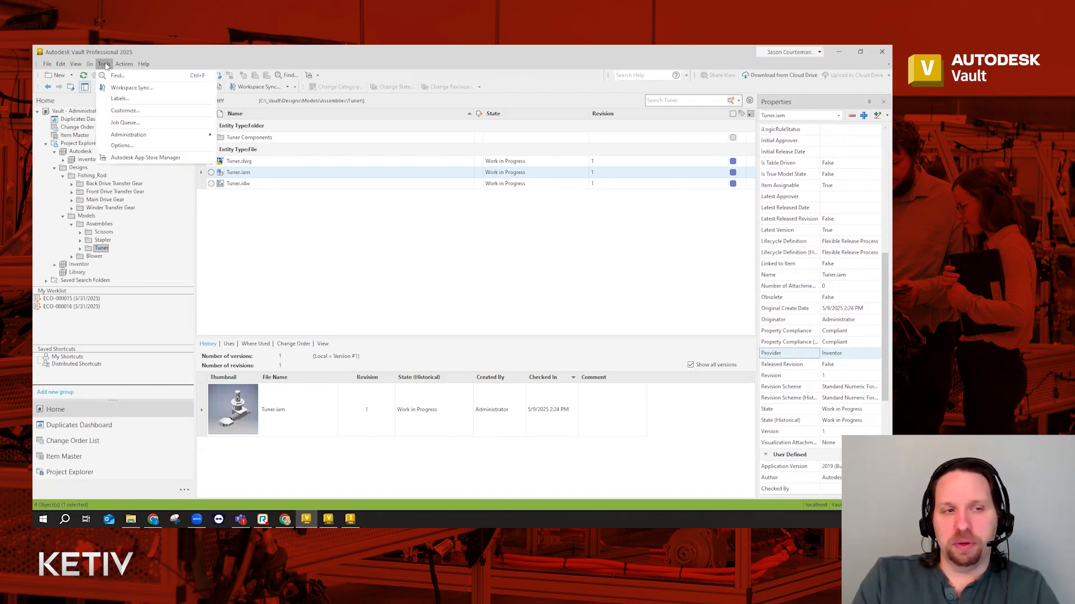
{"action": "left_click", "coordinate": [247, 174]}
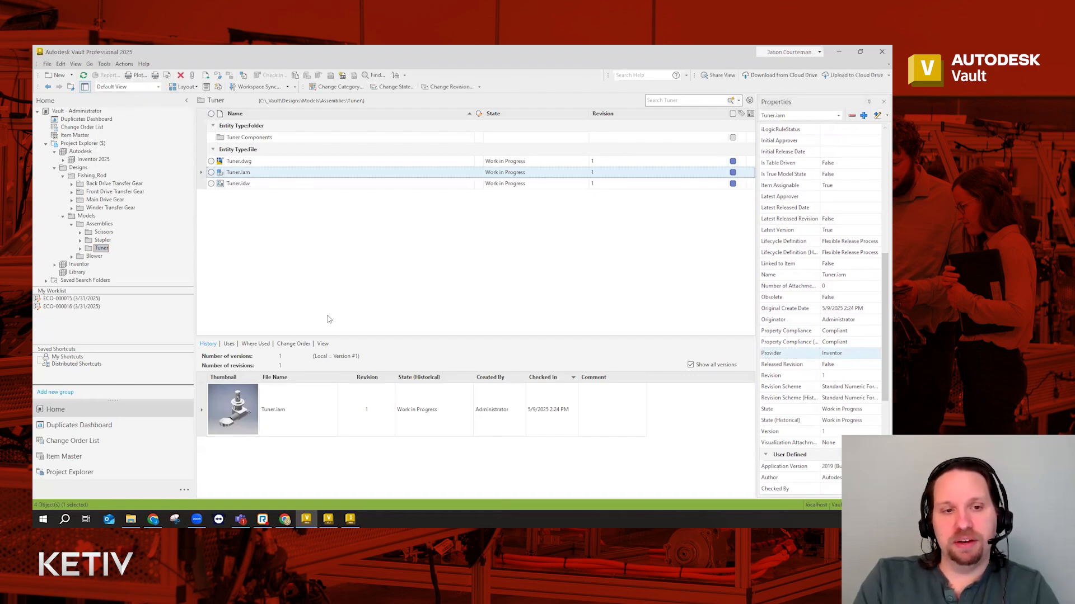
{"action": "left_click", "coordinate": [324, 344]}
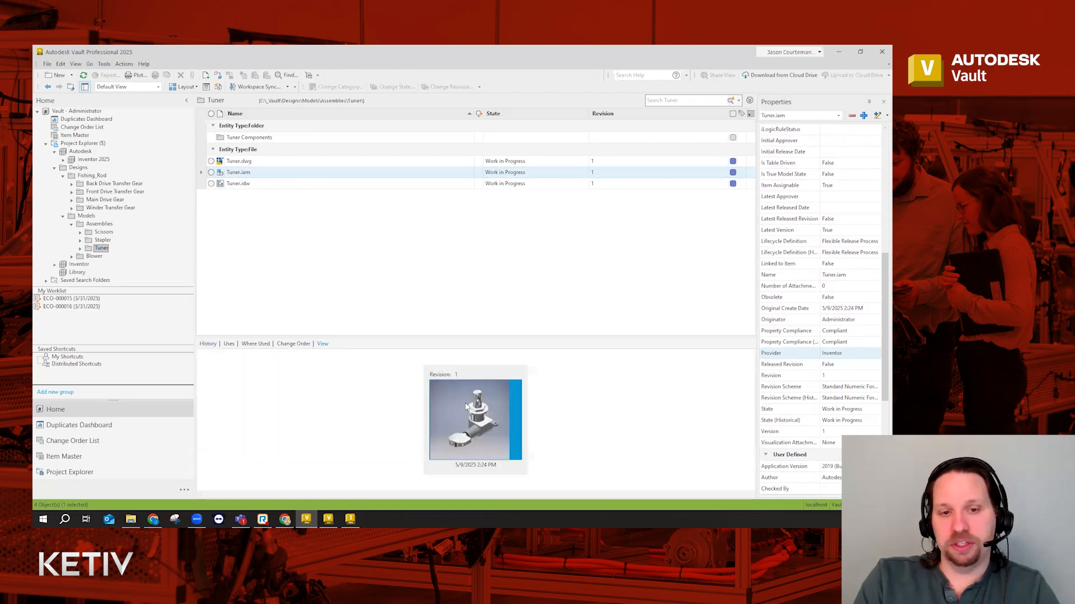
{"action": "left_click", "coordinate": [708, 355]}
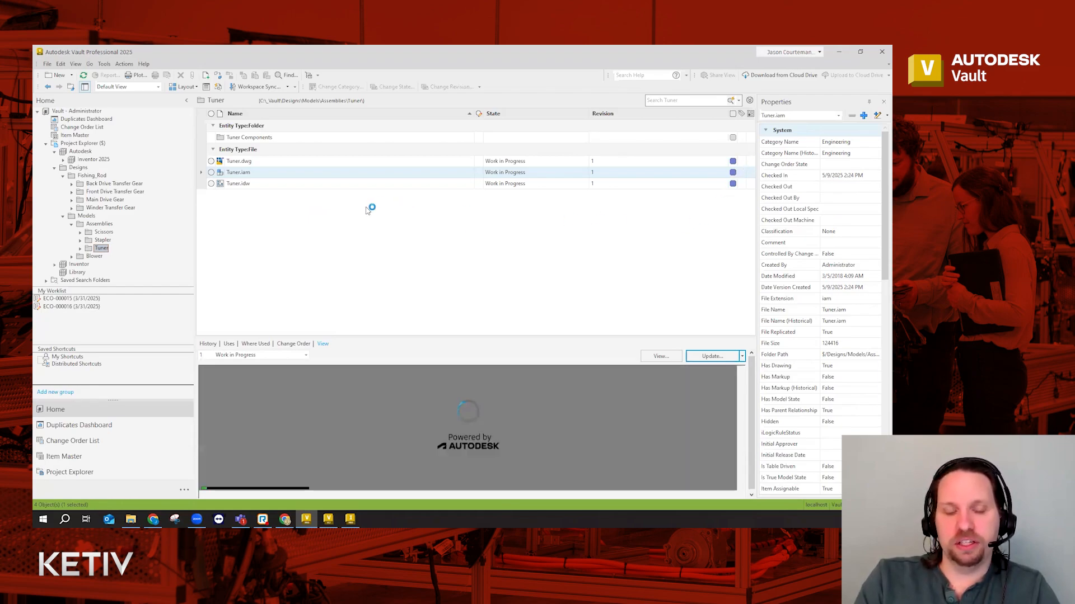
- Enable Show hidden files in the Vault options and apply the change
{"action": "left_click", "coordinate": [105, 64]}
{"action": "left_click", "coordinate": [143, 146]}
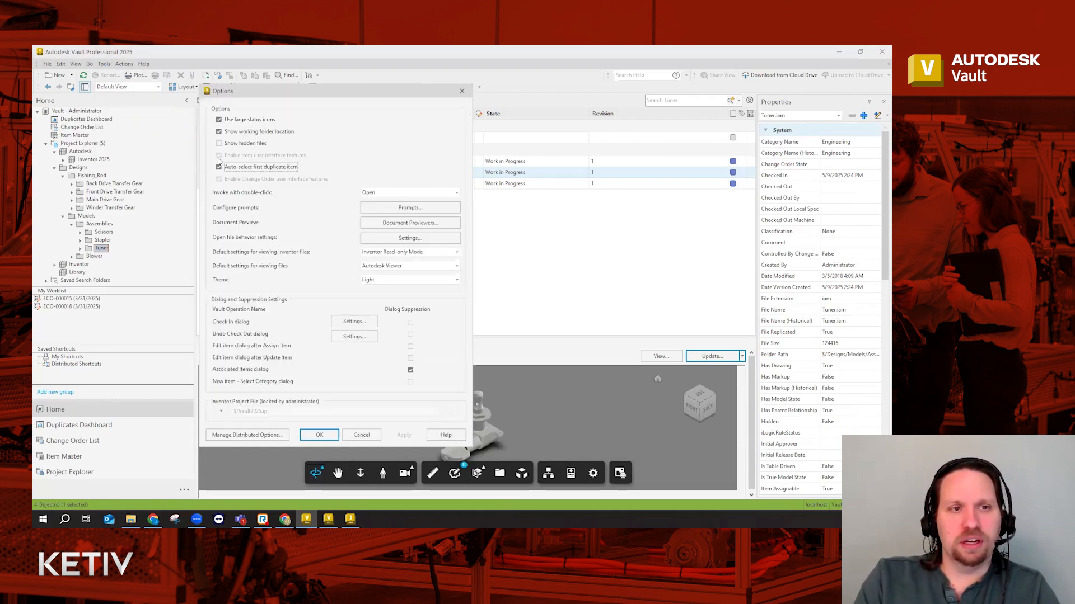
{"action": "left_click", "coordinate": [219, 143]}
{"action": "left_click", "coordinate": [404, 435]}
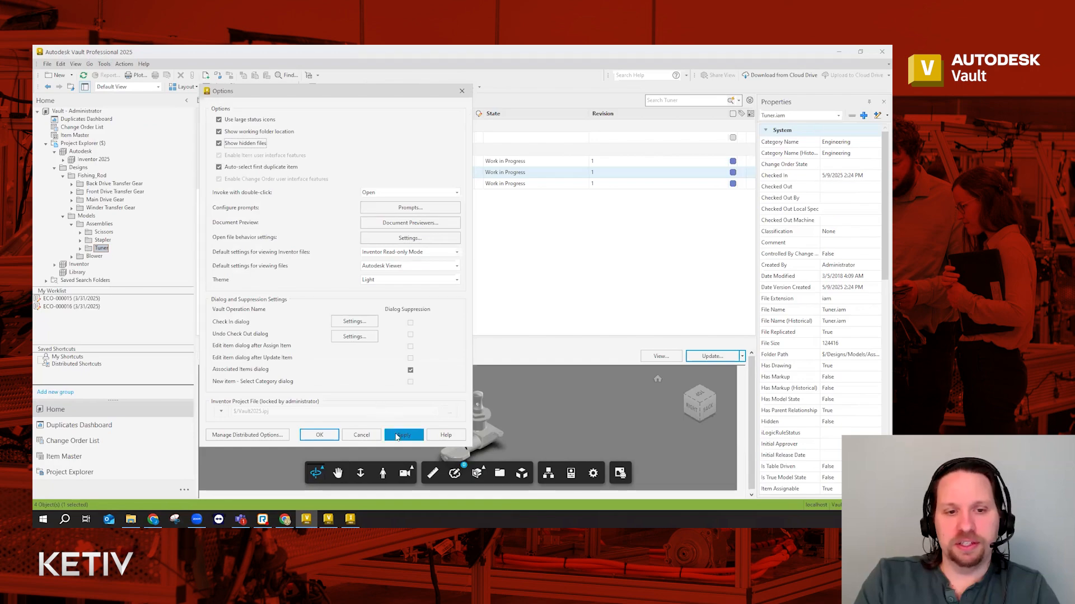
{"action": "left_click", "coordinate": [319, 435]}
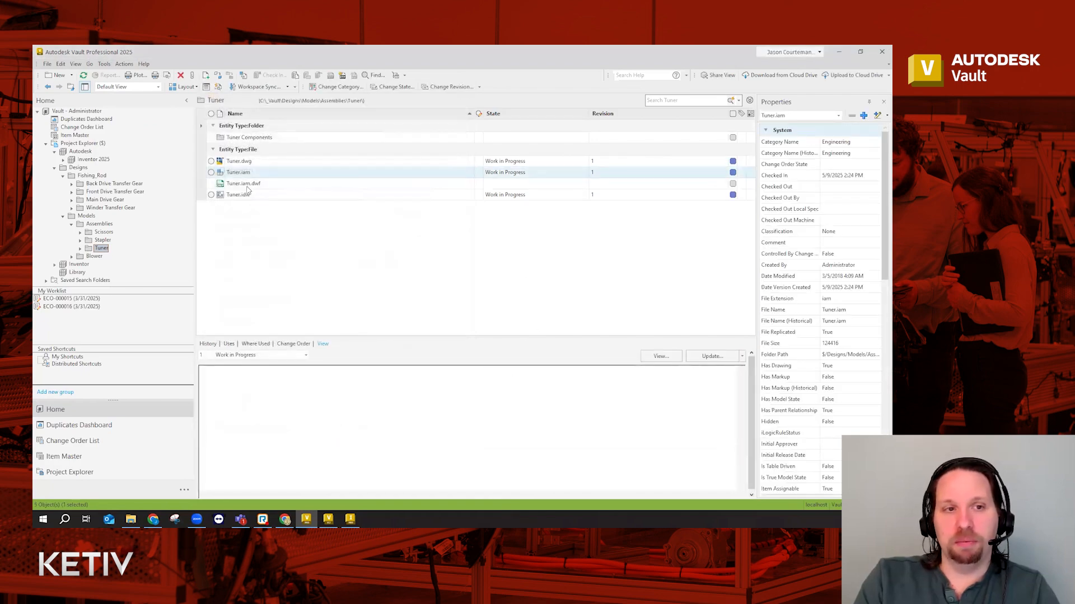
- Examine the system properties of Tuner.iam.dwf, including its category, Provider and Classification
{"action": "left_click", "coordinate": [295, 184]}
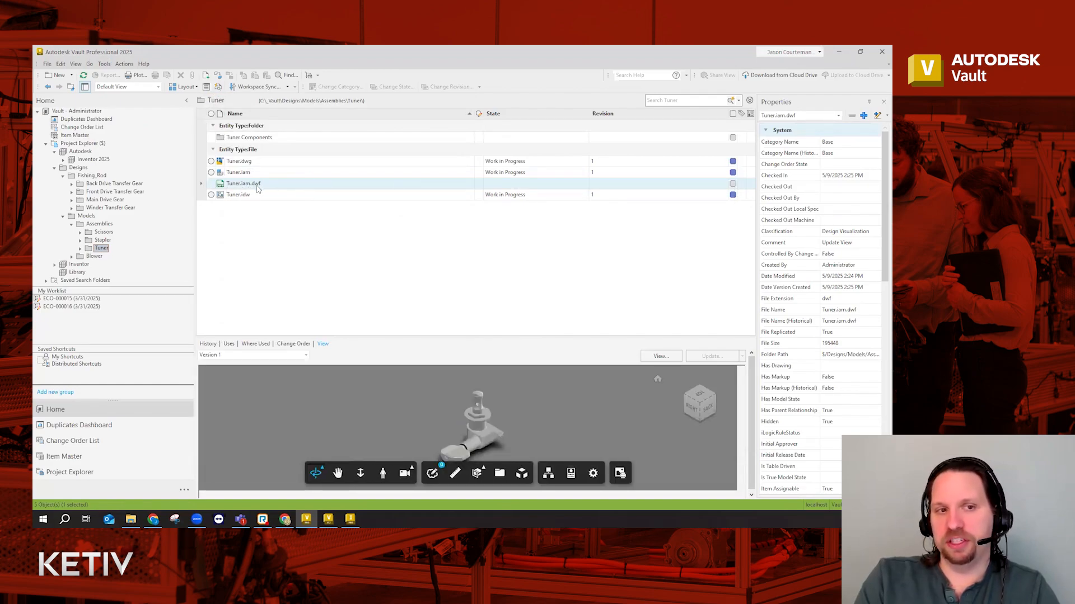
{"action": "scroll", "coordinate": [821, 362], "scroll_direction": "down", "scroll_amount": 7}
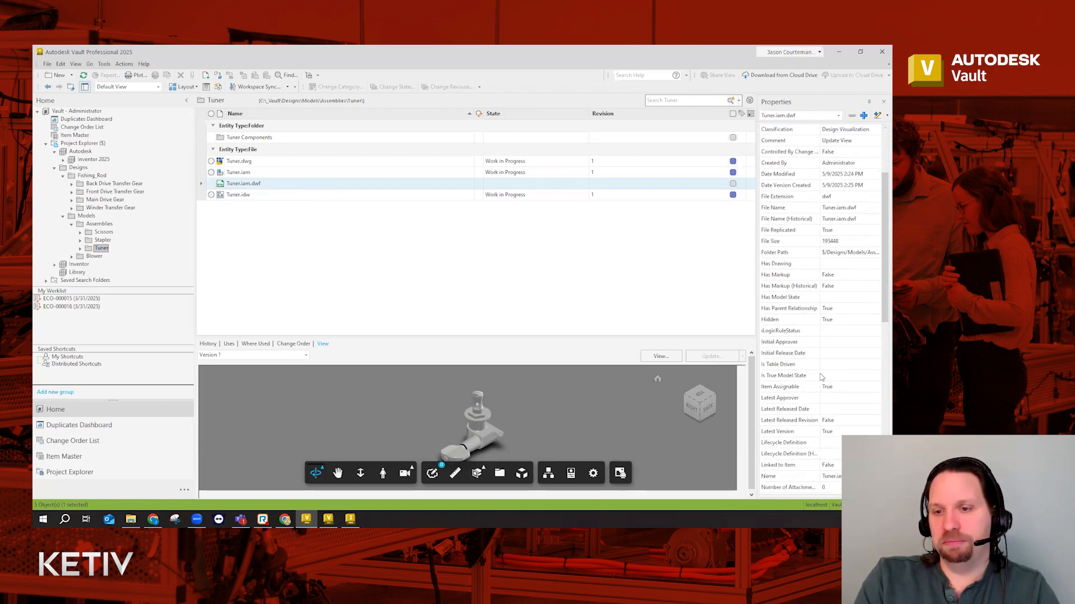
{"action": "scroll", "coordinate": [789, 346], "scroll_direction": "down", "scroll_amount": 2}
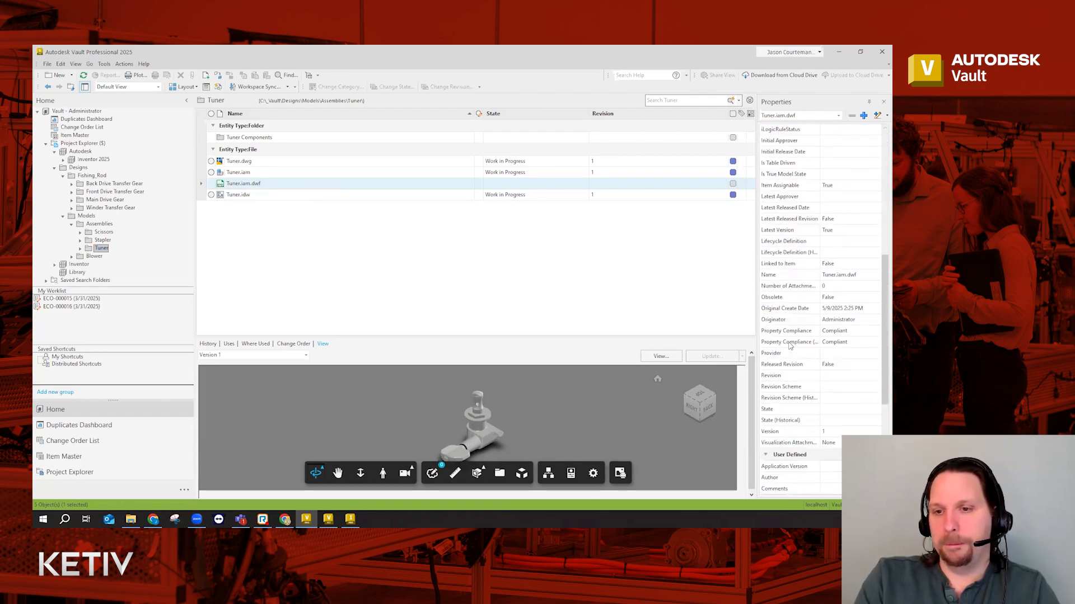
{"action": "scroll", "coordinate": [789, 346], "scroll_direction": "up", "scroll_amount": 9}
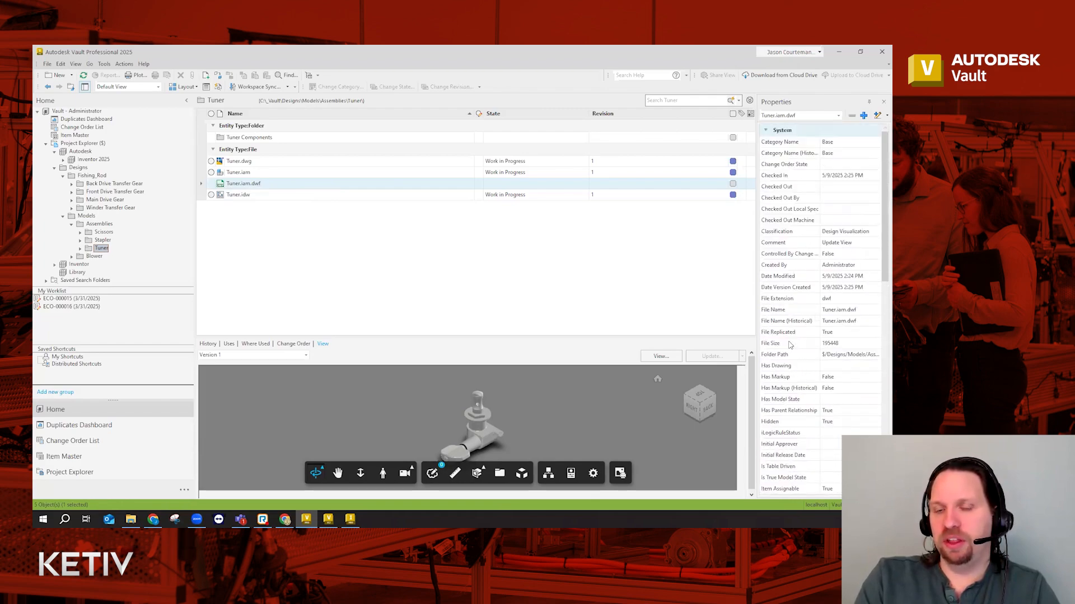
{"action": "left_click", "coordinate": [842, 234]}
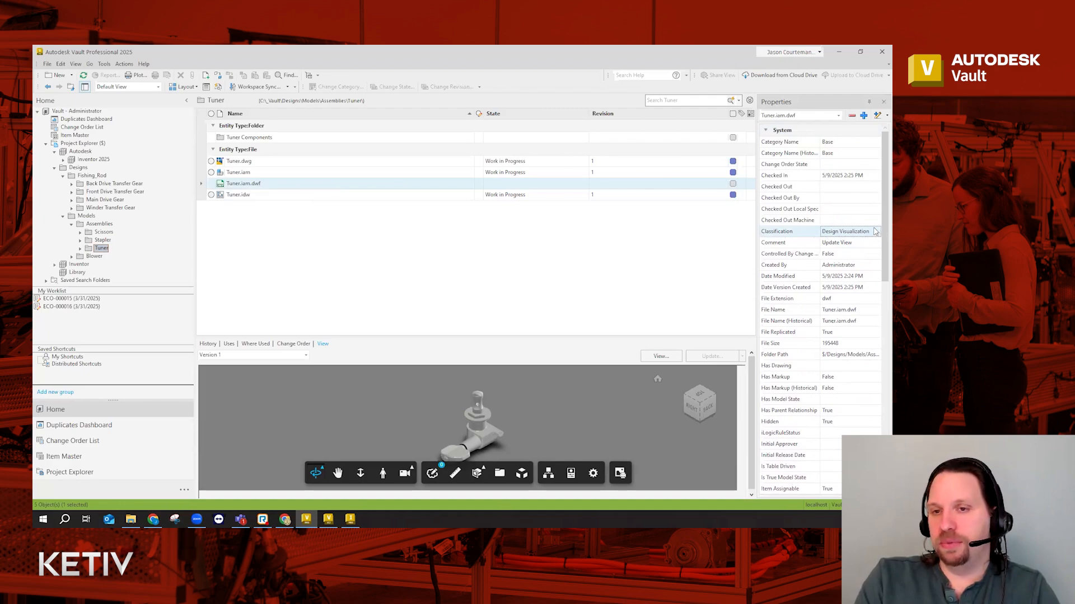
- Open the file category assignment rules in Vault Settings and review the criteria of the Design Representation and CAD rules
{"action": "left_click", "coordinate": [104, 64]}
{"action": "mouse_move", "coordinate": [162, 135]}
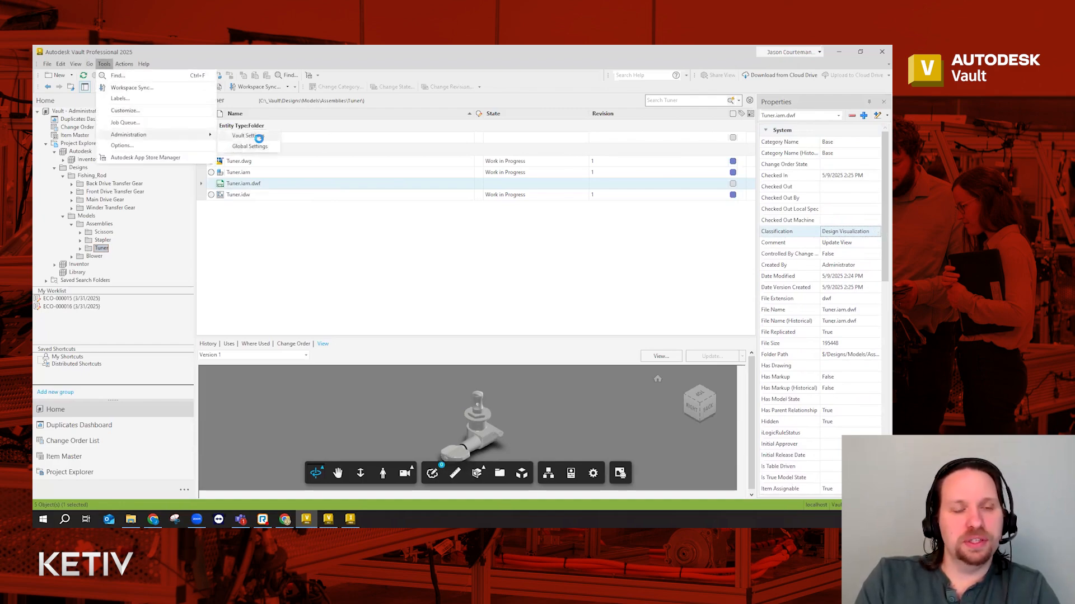
{"action": "left_click", "coordinate": [246, 136]}
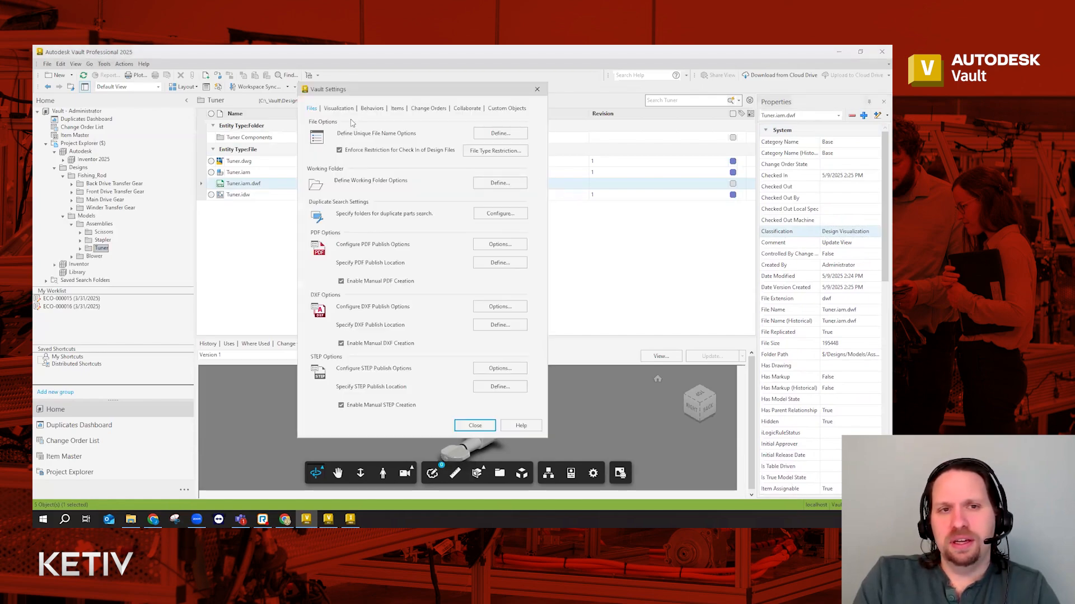
{"action": "left_click", "coordinate": [372, 109]}
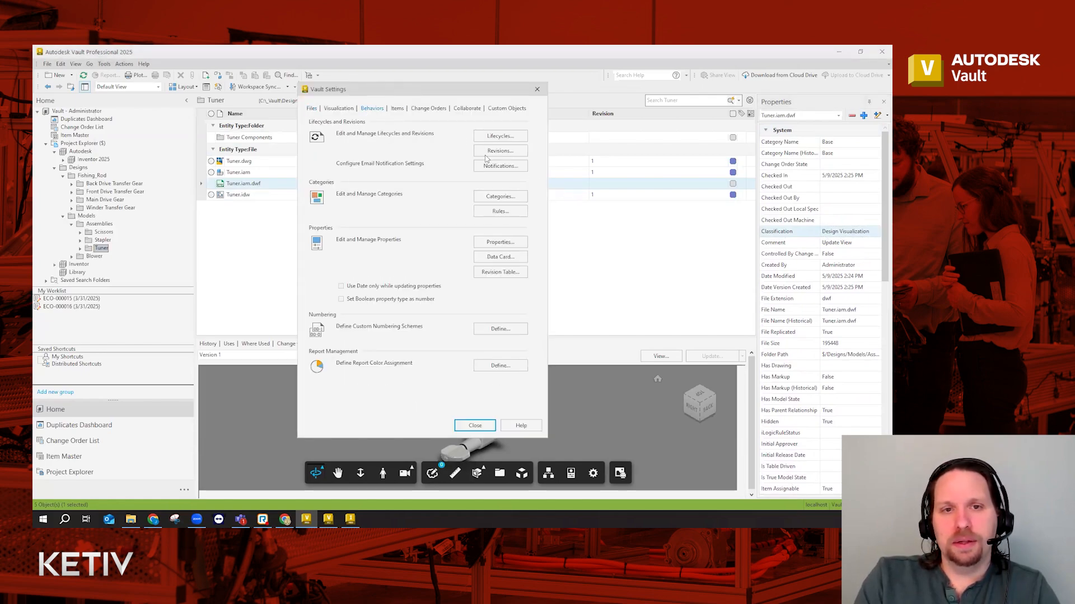
{"action": "left_click", "coordinate": [493, 212]}
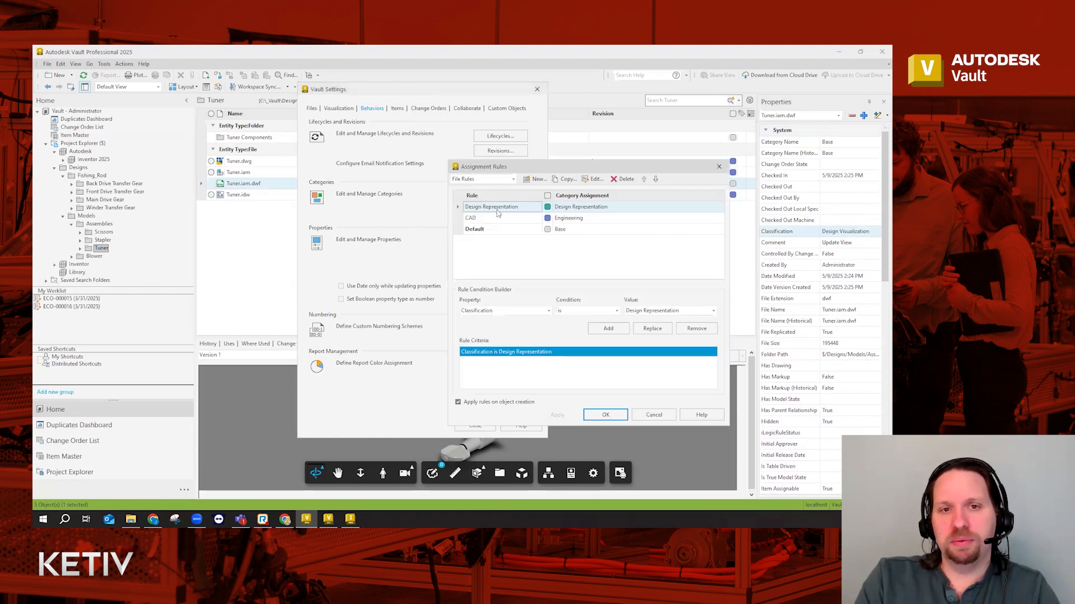
{"action": "left_click", "coordinate": [490, 219]}
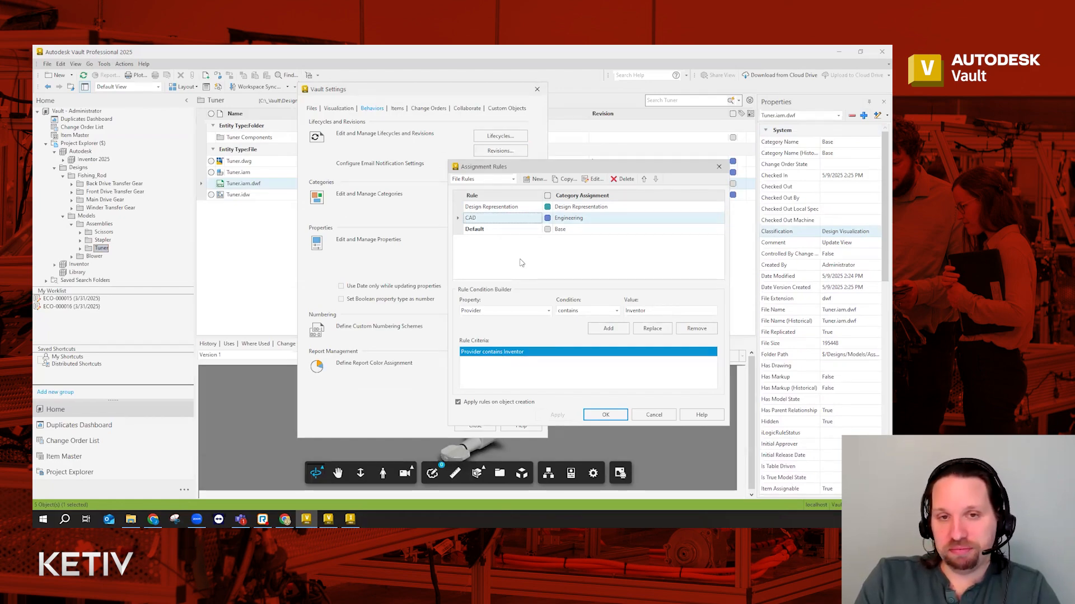
{"action": "left_click_drag", "start_coordinate": [539, 171], "coordinate": [476, 154]}
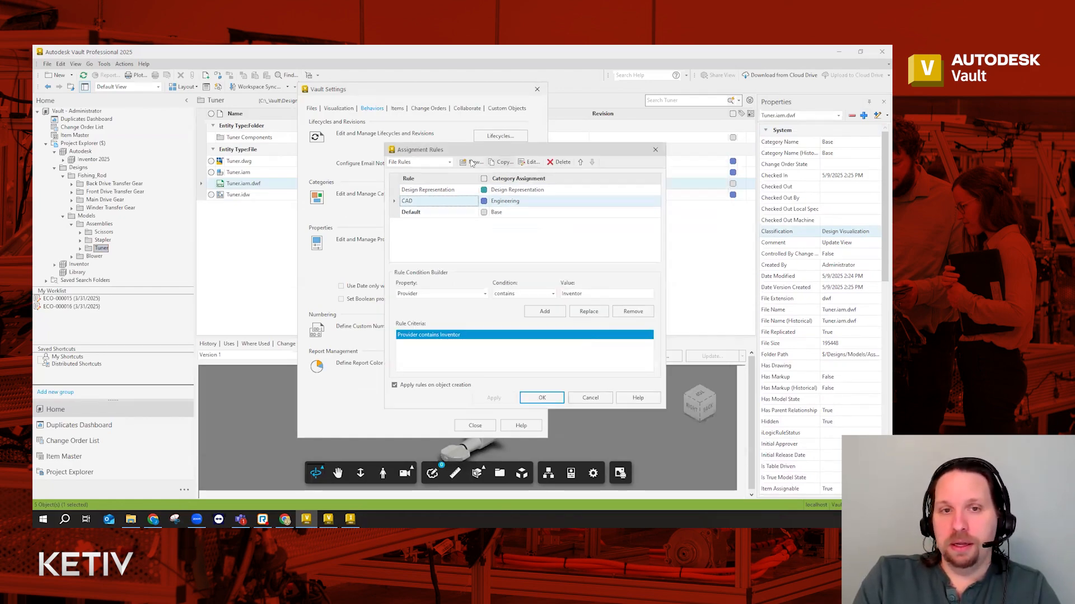
{"action": "left_click", "coordinate": [544, 311]}
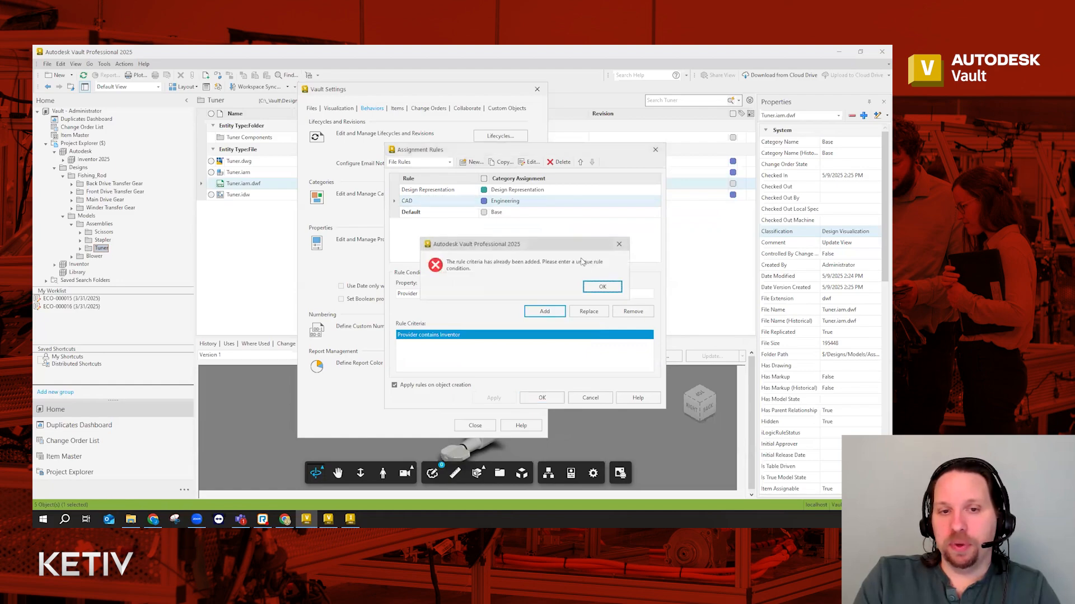
{"action": "left_click", "coordinate": [592, 287]}
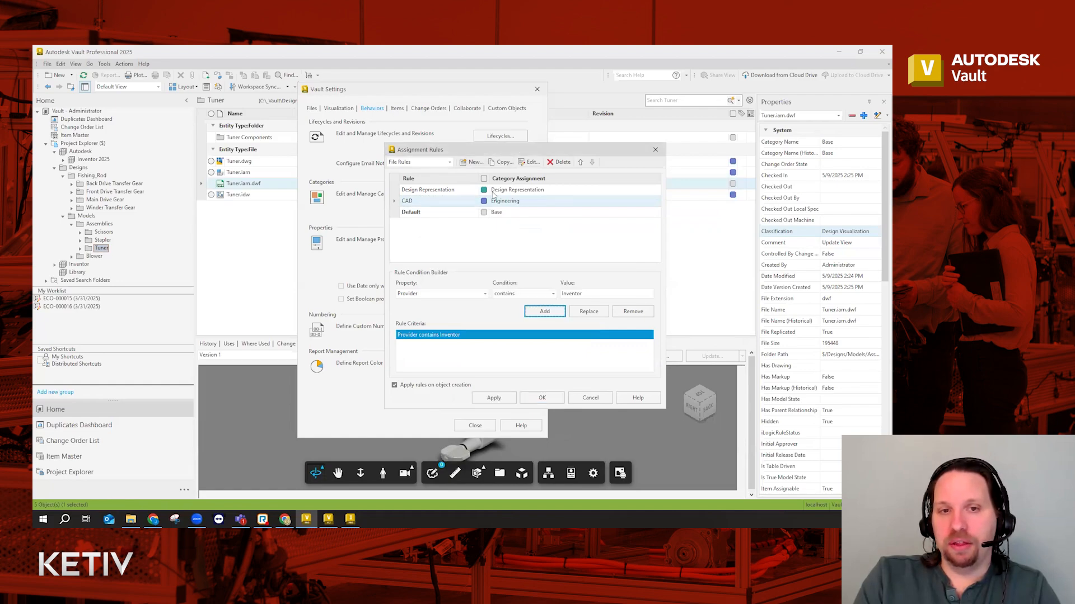
{"action": "left_click", "coordinate": [529, 162]}
{"action": "left_click", "coordinate": [557, 318]}
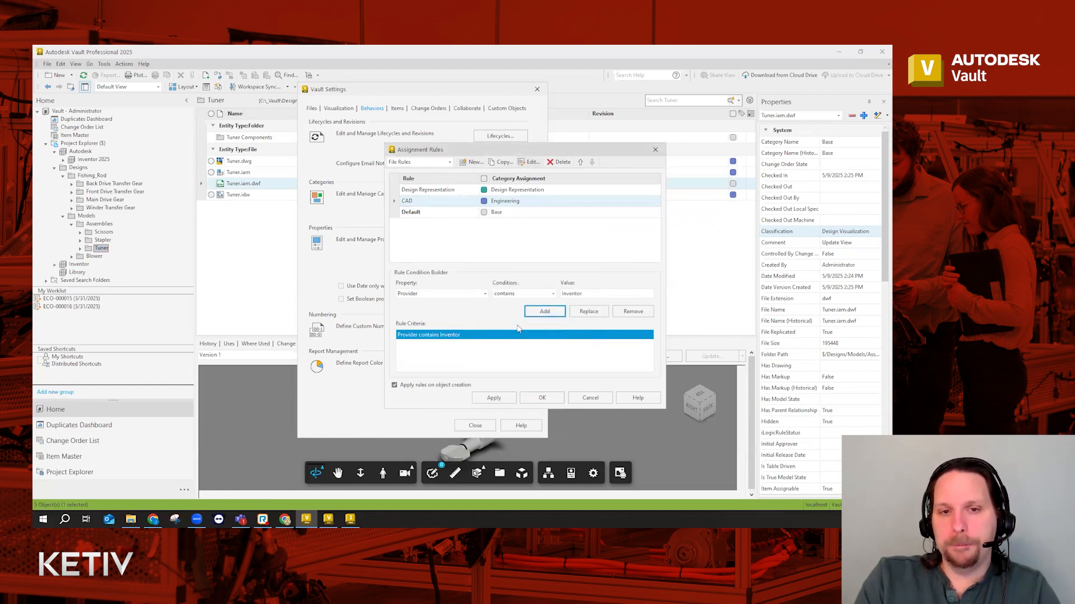
- Add the criterion Classification is not Design Visualization to the CAD file assignment rule
{"action": "left_click", "coordinate": [483, 294]}
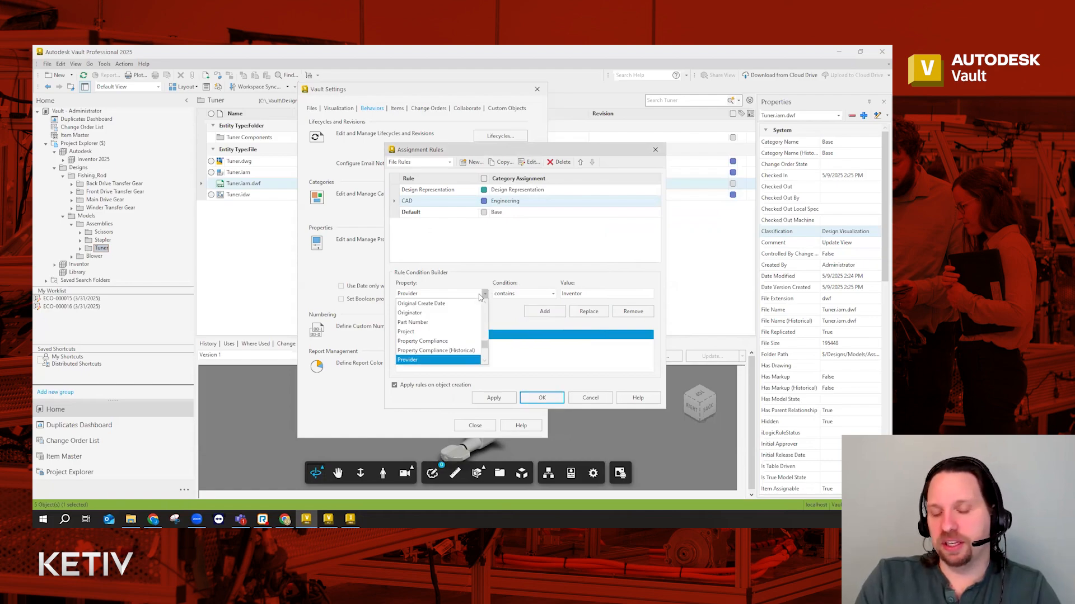
{"action": "scroll", "coordinate": [457, 329], "scroll_direction": "up", "scroll_amount": 3}
{"action": "scroll", "coordinate": [456, 330], "scroll_direction": "up", "scroll_amount": 8}
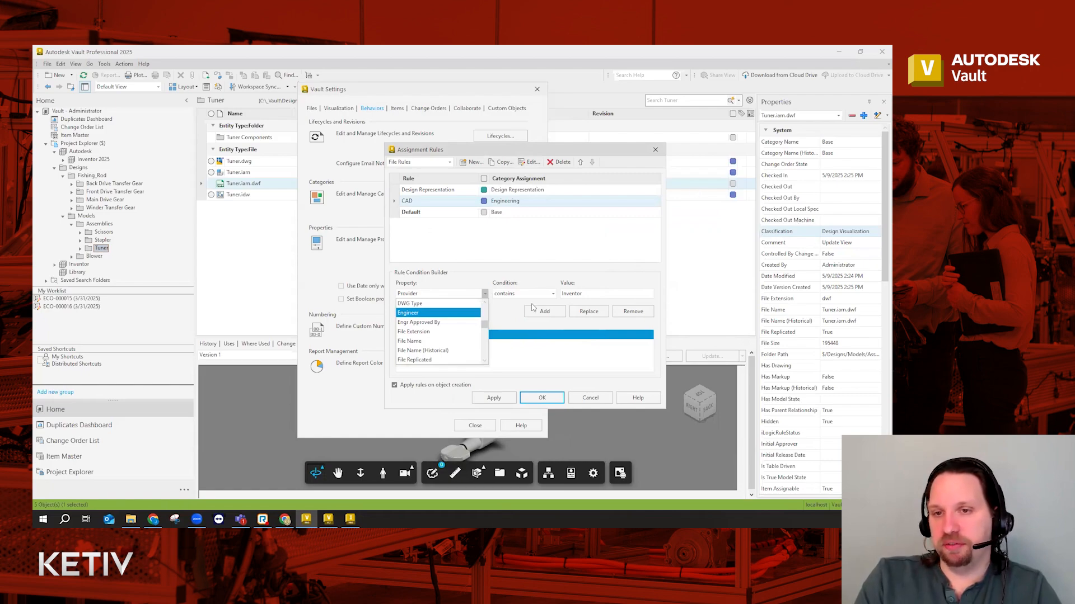
{"action": "scroll", "coordinate": [434, 324], "scroll_direction": "up", "scroll_amount": 5}
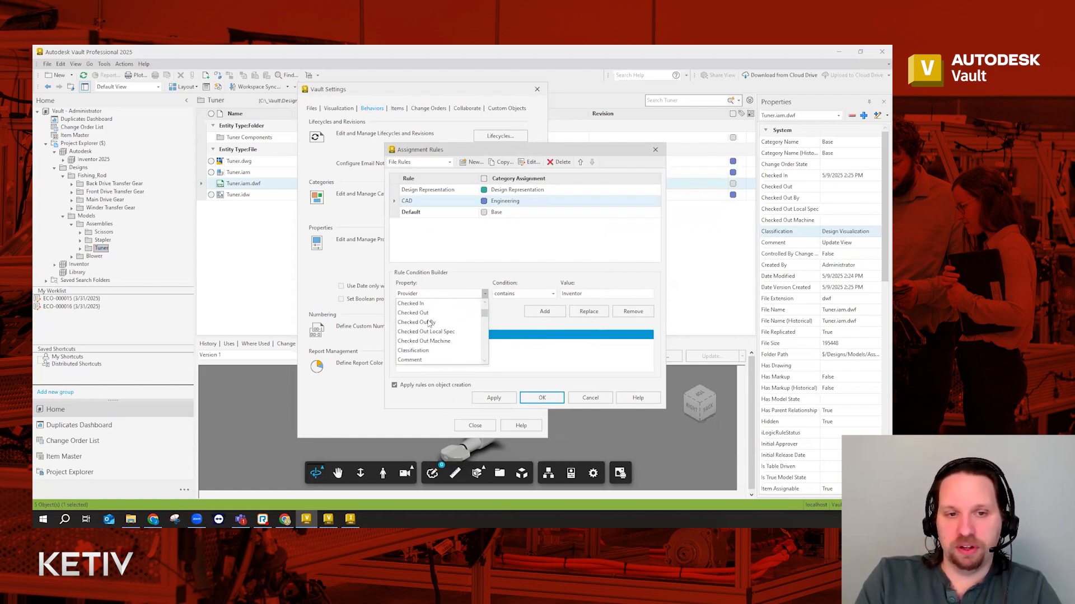
{"action": "type", "text": "c"}
{"action": "scroll", "coordinate": [436, 340], "scroll_direction": "down", "scroll_amount": 1}
{"action": "scroll", "coordinate": [435, 340], "scroll_direction": "down", "scroll_amount": 1}
{"action": "left_click", "coordinate": [431, 332]}
{"action": "left_click", "coordinate": [523, 294]}
{"action": "left_click", "coordinate": [517, 313]}
{"action": "left_click", "coordinate": [601, 295]}
{"action": "left_click", "coordinate": [594, 314]}
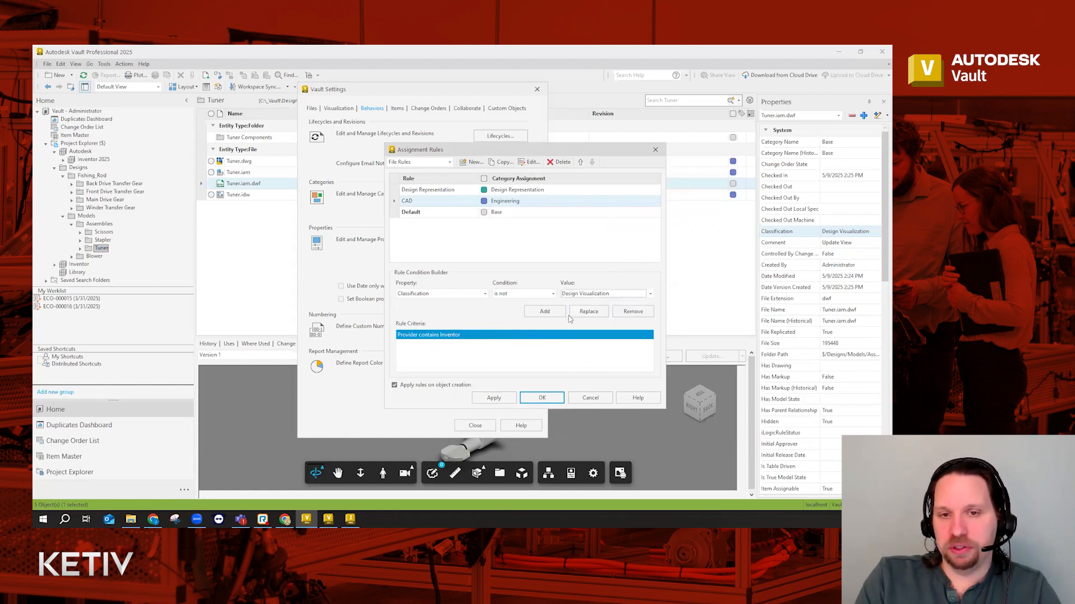
{"action": "left_click", "coordinate": [541, 312]}
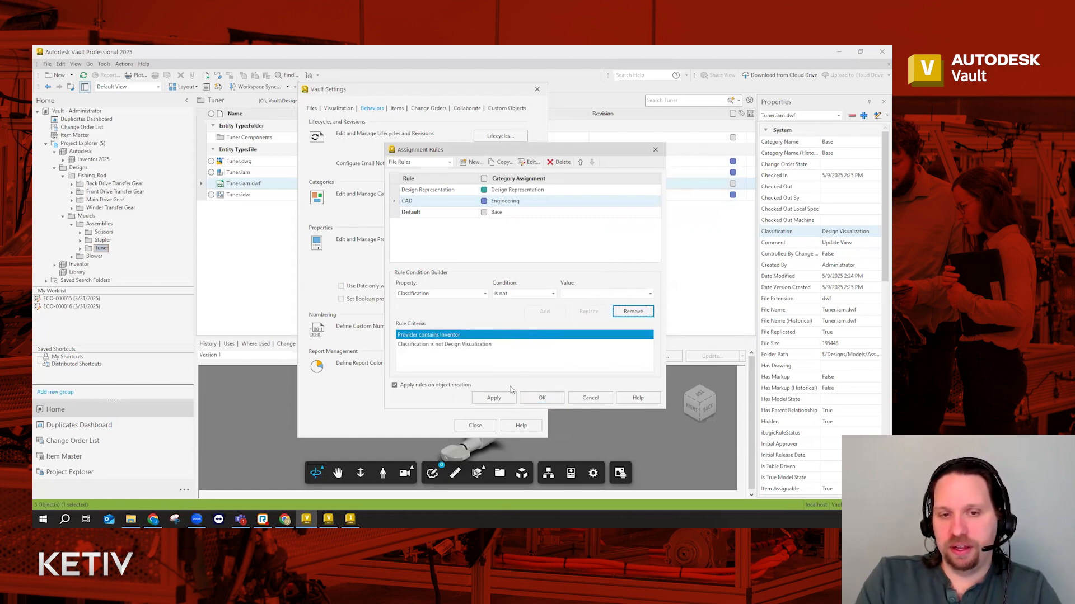
- Check both criteria of the CAD rule, save the assignment rules and close Vault Settings
{"action": "left_click", "coordinate": [412, 336]}
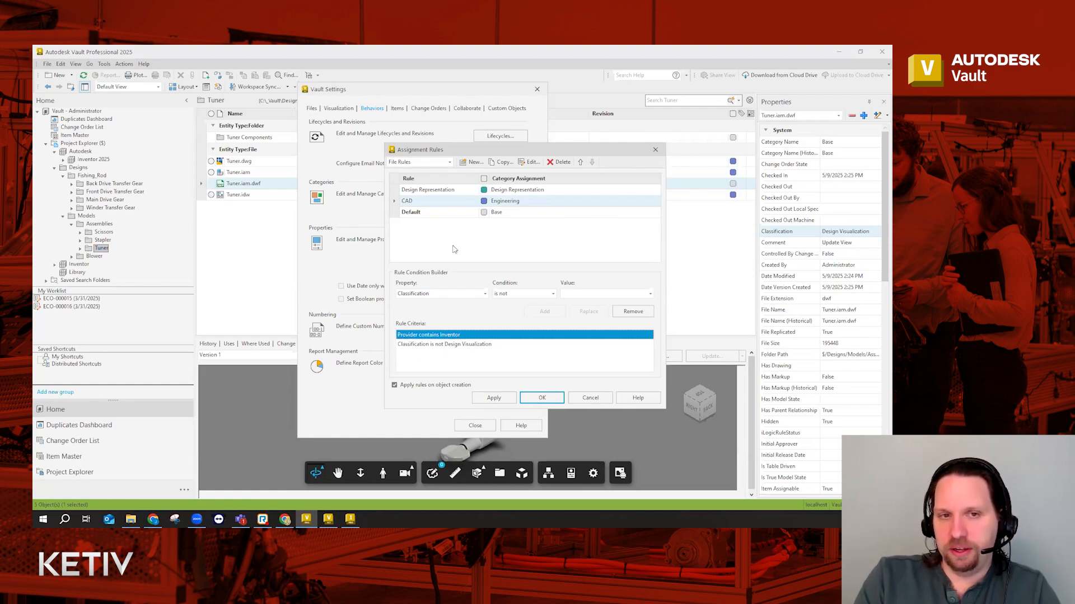
{"action": "left_click", "coordinate": [463, 205]}
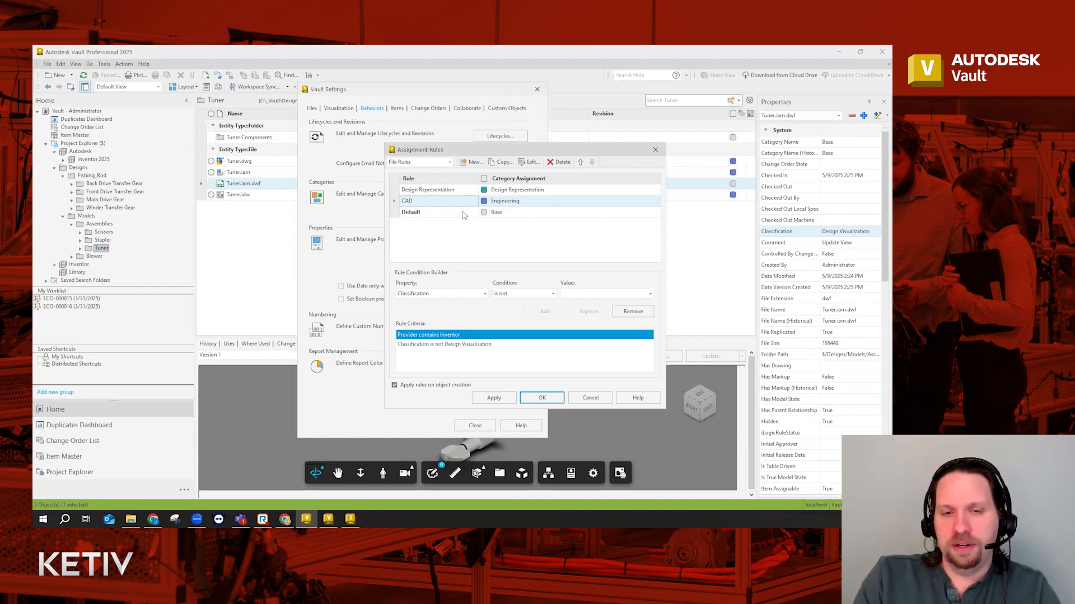
{"action": "left_click", "coordinate": [481, 344]}
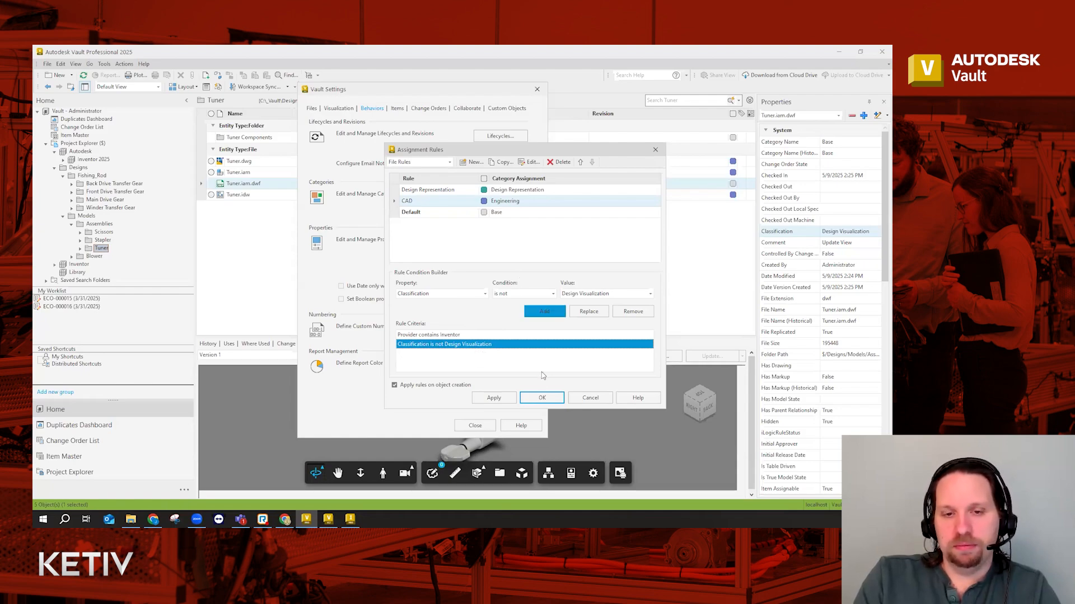
{"action": "left_click", "coordinate": [542, 397]}
{"action": "left_click", "coordinate": [475, 425]}
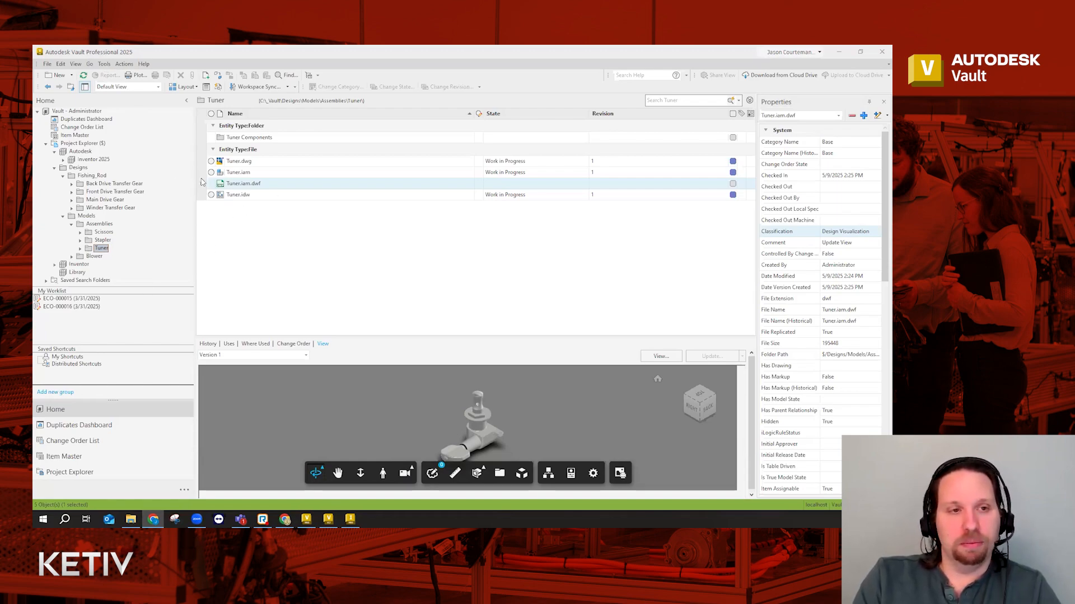
- Open the category configuration in Vault Settings and review the lifecycles, revisions and properties of the item categories
{"action": "left_click", "coordinate": [239, 195]}
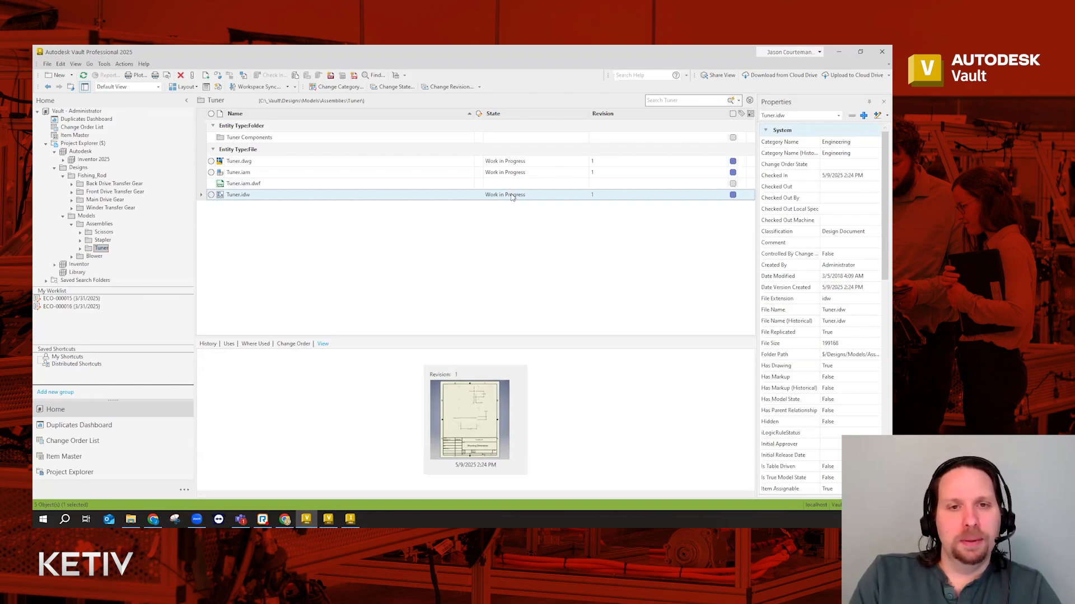
{"action": "left_click", "coordinate": [104, 64]}
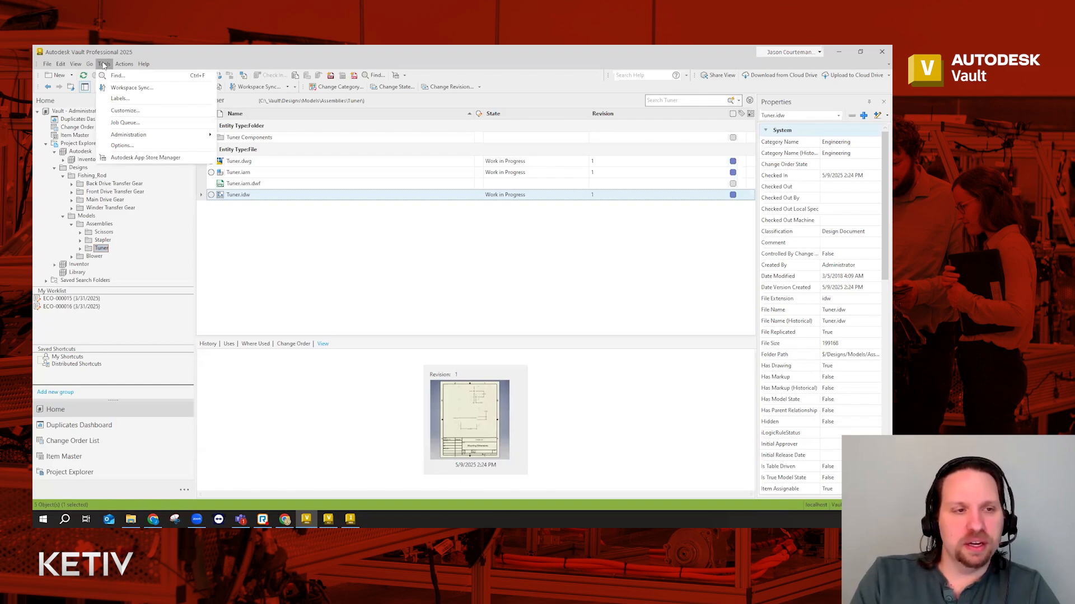
{"action": "mouse_move", "coordinate": [166, 138]}
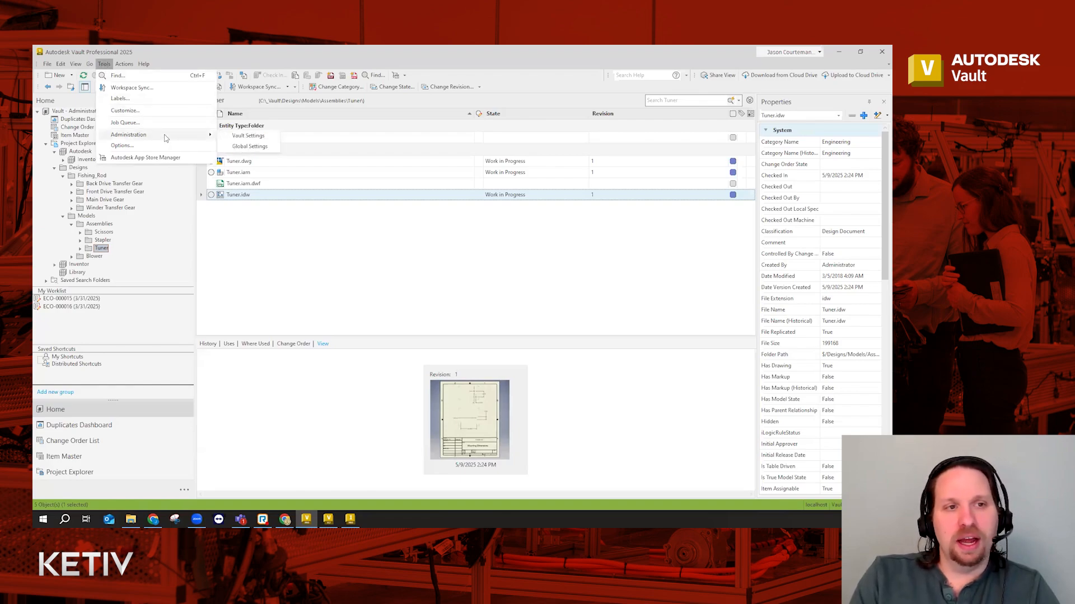
{"action": "left_click", "coordinate": [255, 136]}
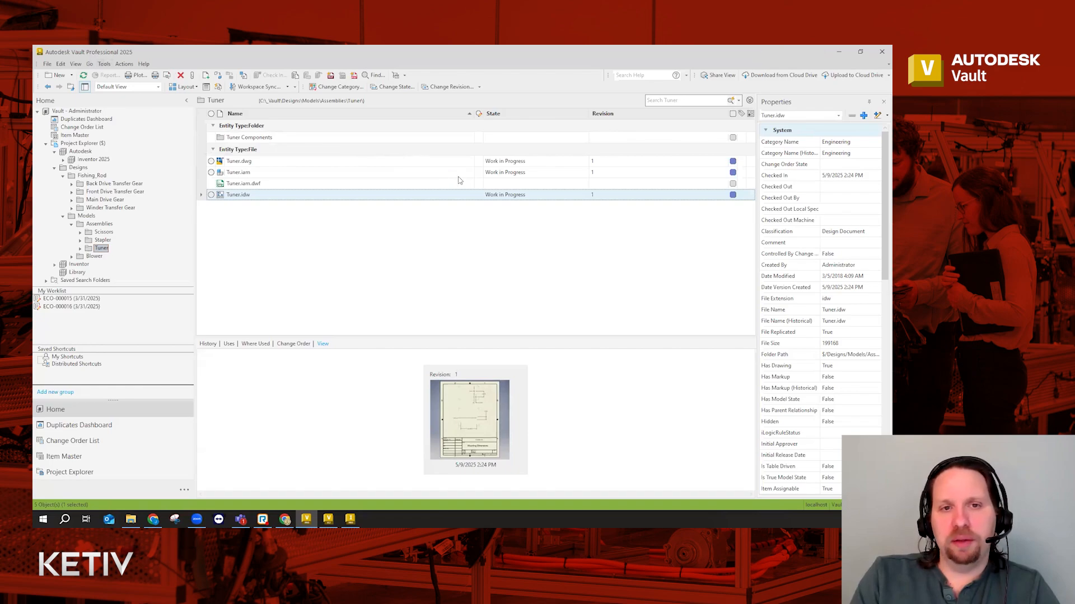
{"action": "left_click", "coordinate": [372, 108]}
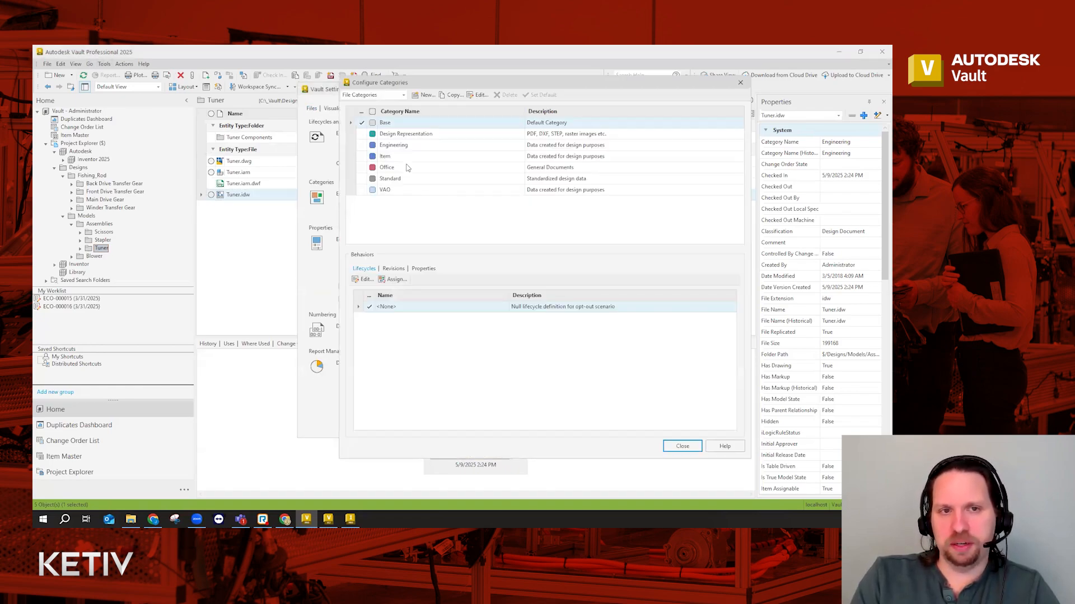
{"action": "left_click", "coordinate": [379, 95]}
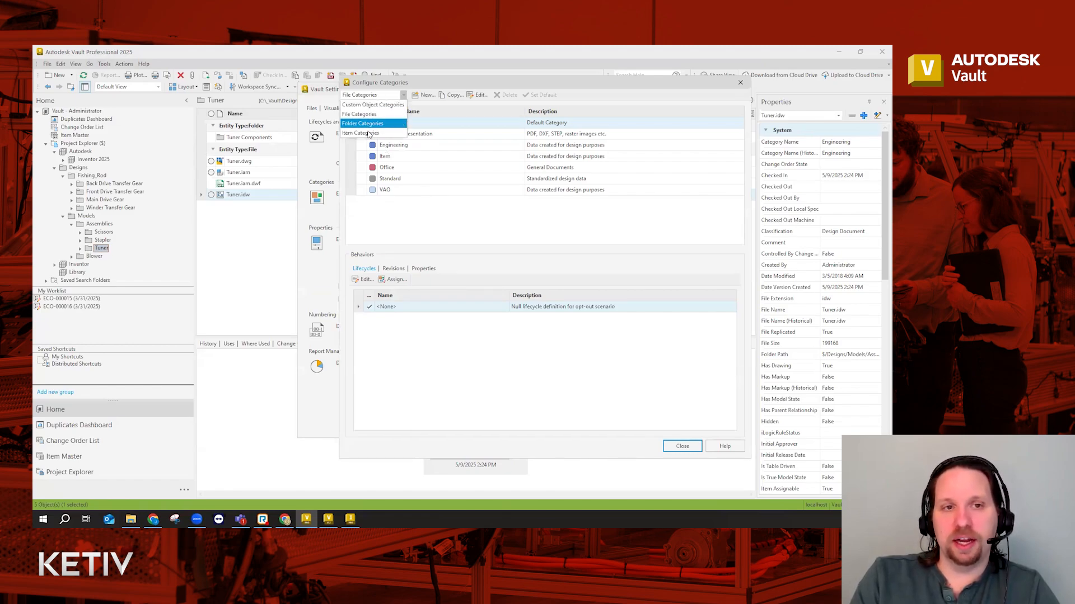
{"action": "left_click", "coordinate": [399, 130]}
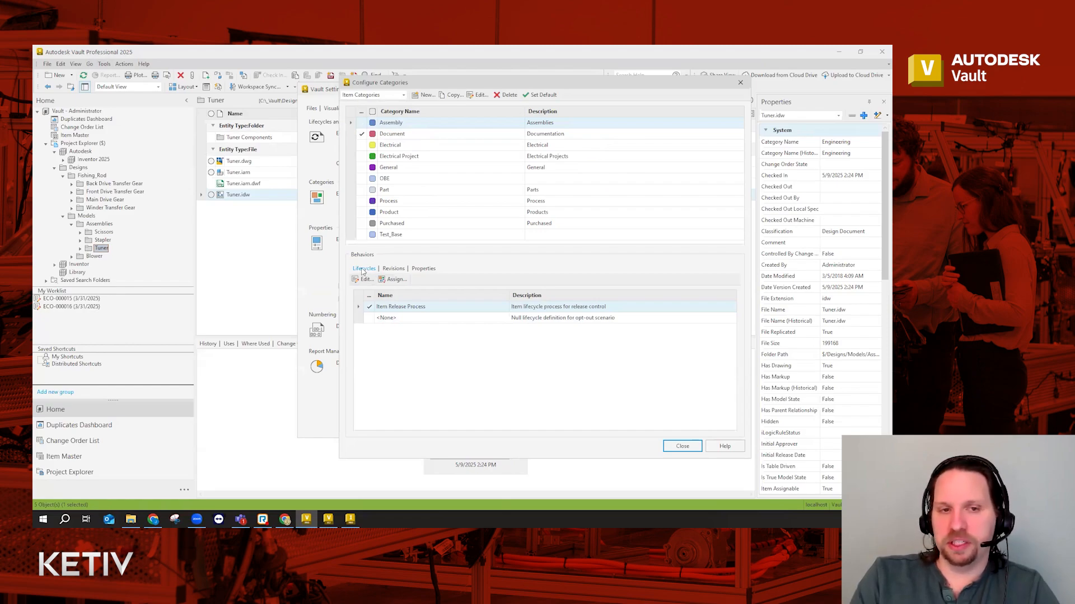
{"action": "left_click", "coordinate": [396, 269]}
{"action": "left_click", "coordinate": [423, 269]}
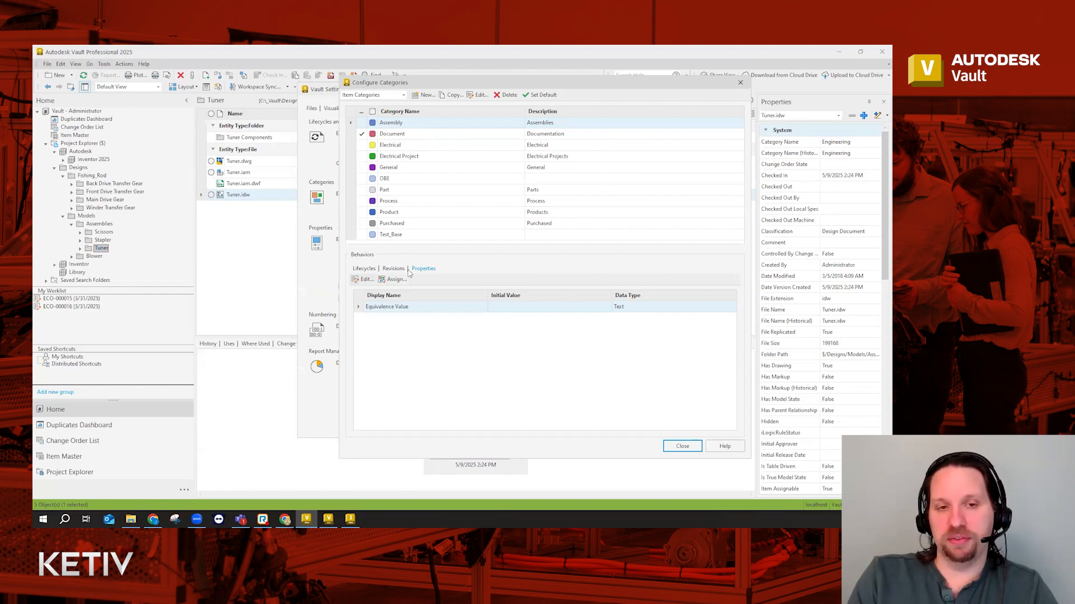
- Review the folder and file categories with their assigned properties, and close the category configuration and Vault Settings
{"action": "left_click", "coordinate": [391, 95]}
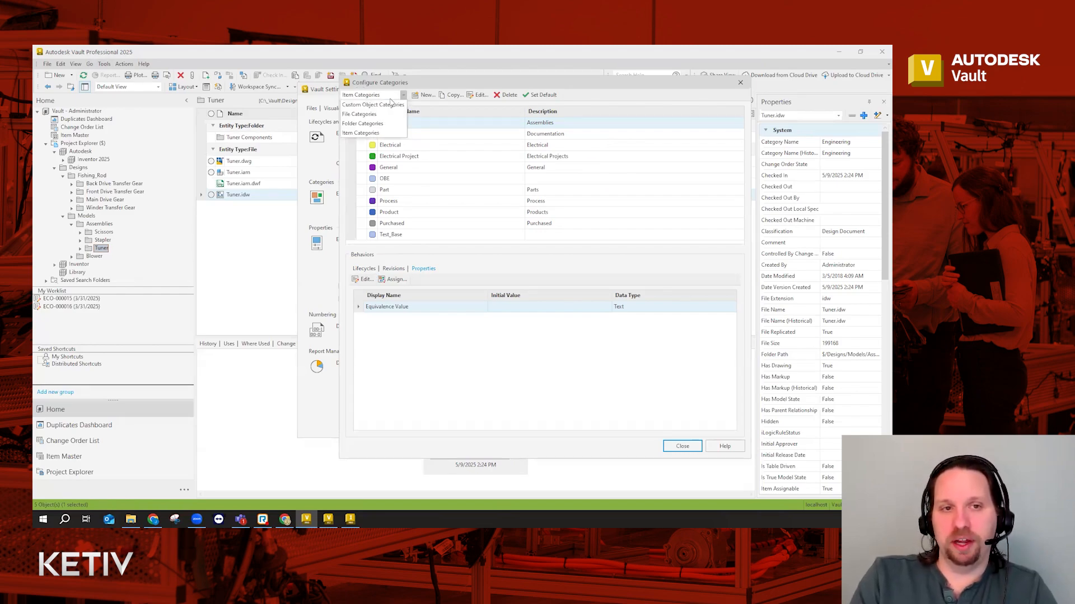
{"action": "left_click", "coordinate": [392, 130]}
{"action": "left_click", "coordinate": [387, 95]}
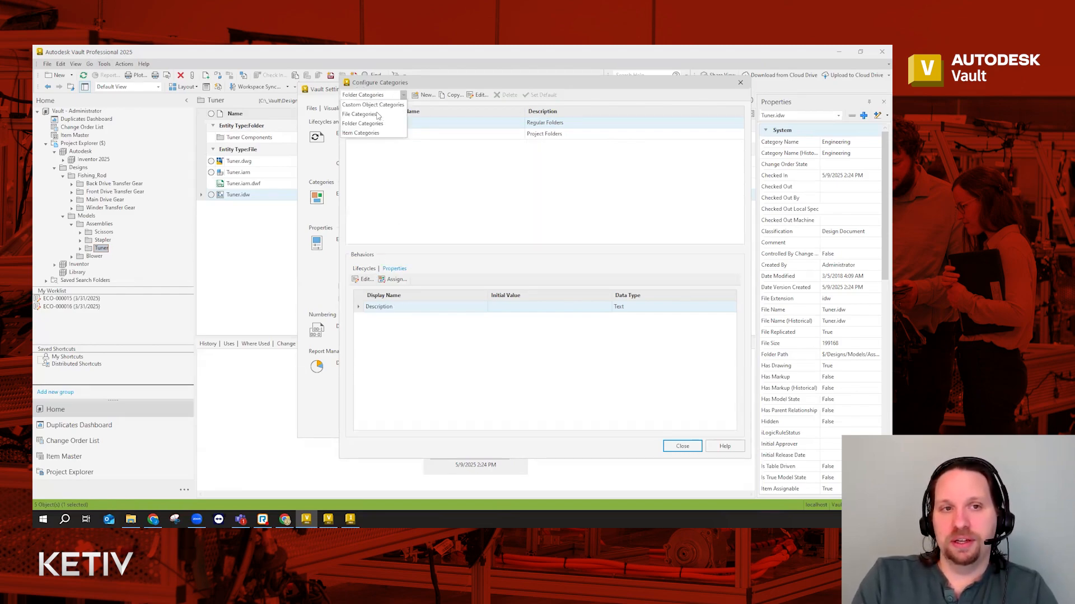
{"action": "left_click", "coordinate": [377, 115]}
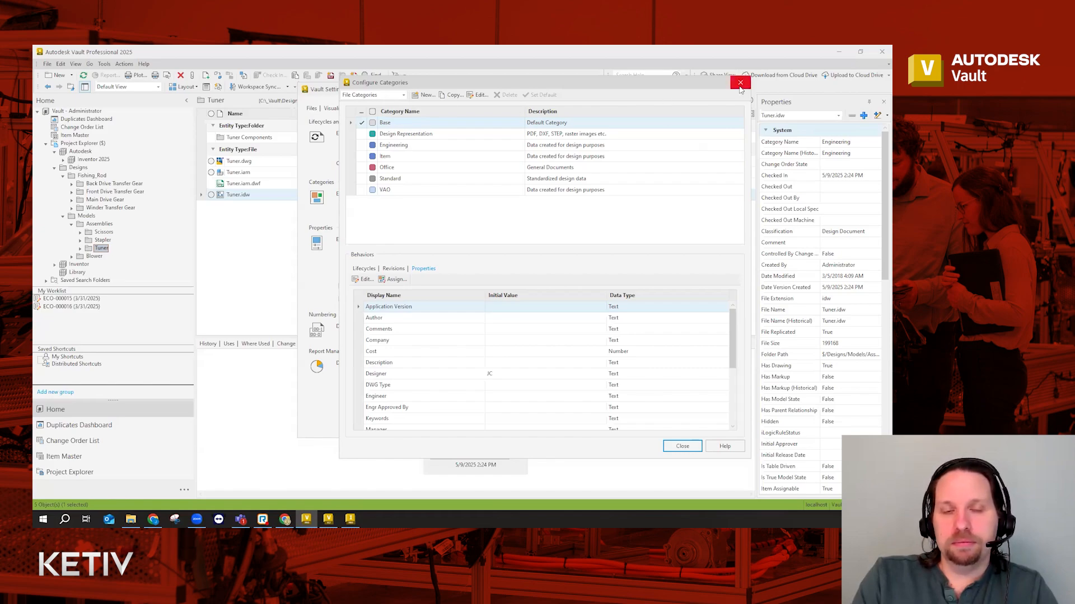
{"action": "left_click", "coordinate": [394, 96]}
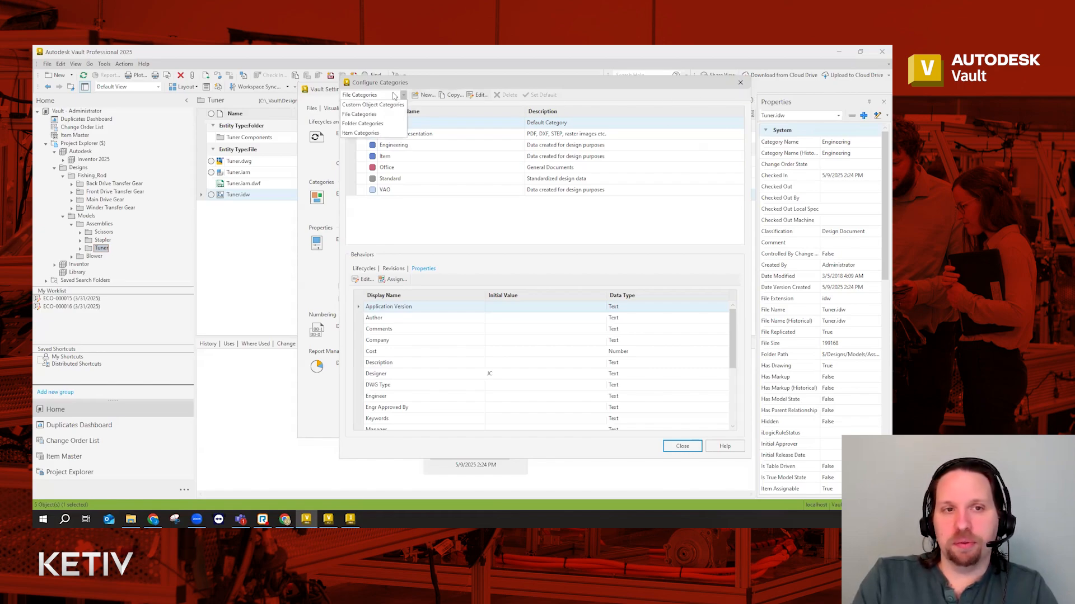
{"action": "left_click", "coordinate": [389, 125]}
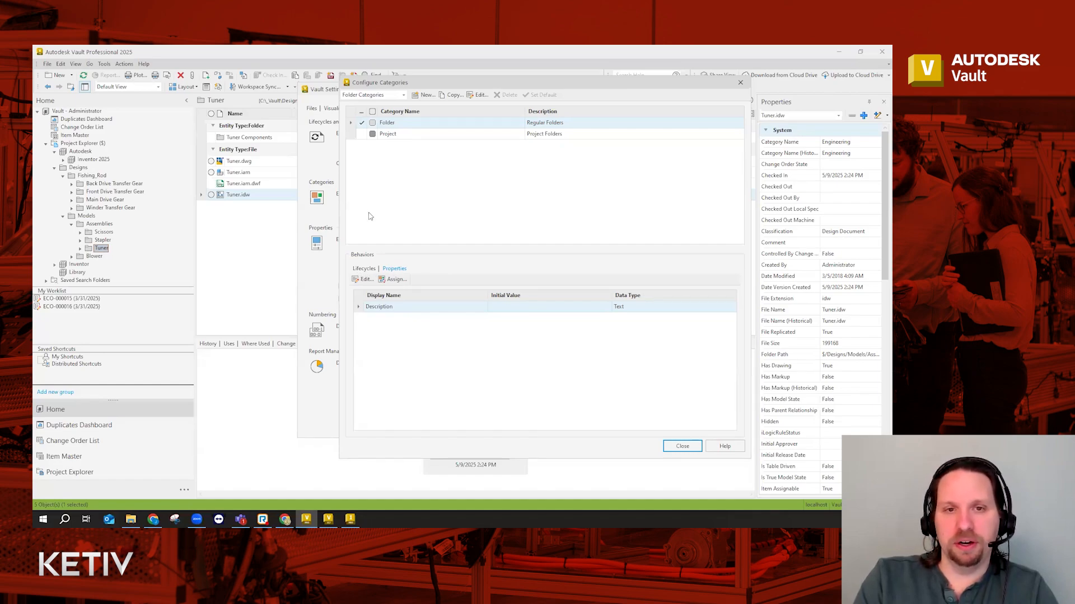
{"action": "left_click", "coordinate": [741, 84]}
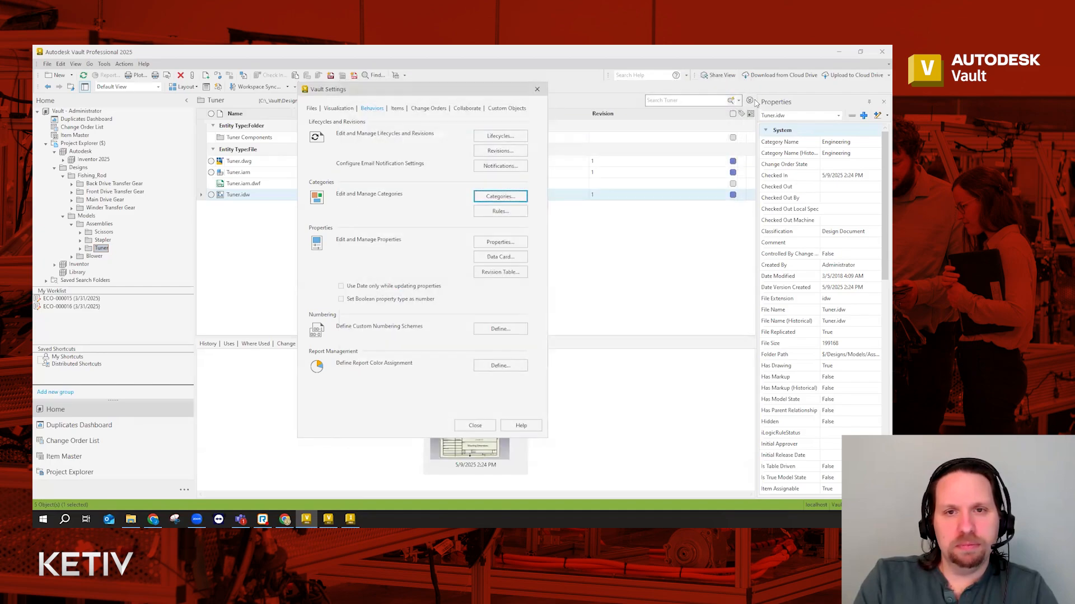
{"action": "left_click", "coordinate": [538, 91]}
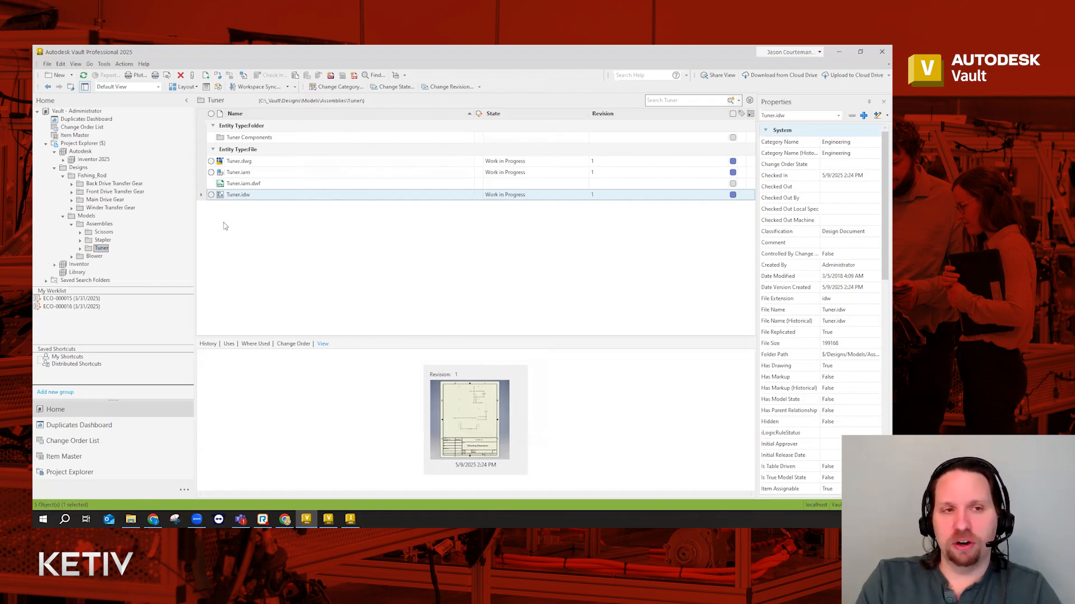
- Reopen the file assignment rules in Vault Settings, review the criteria of the CAD rule and leave without changes
{"action": "left_click", "coordinate": [104, 63]}
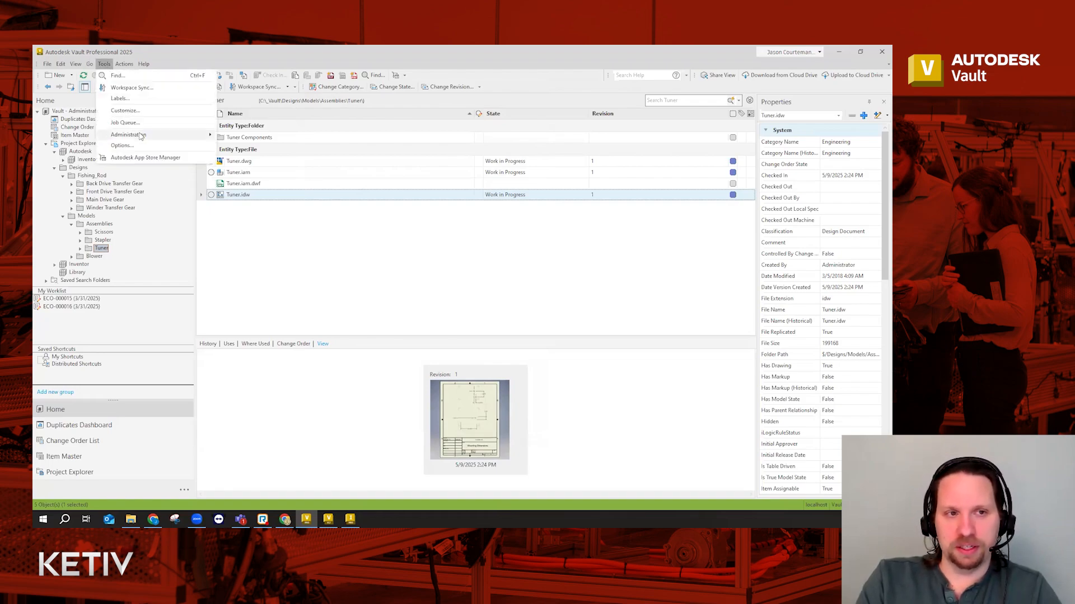
{"action": "left_click", "coordinate": [257, 138]}
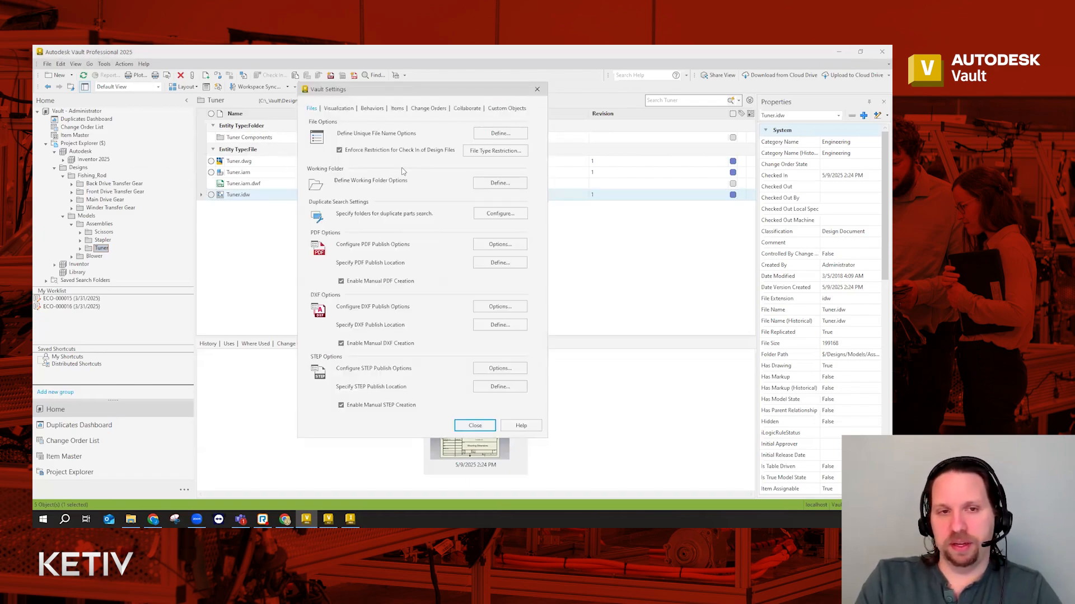
{"action": "left_click", "coordinate": [374, 109]}
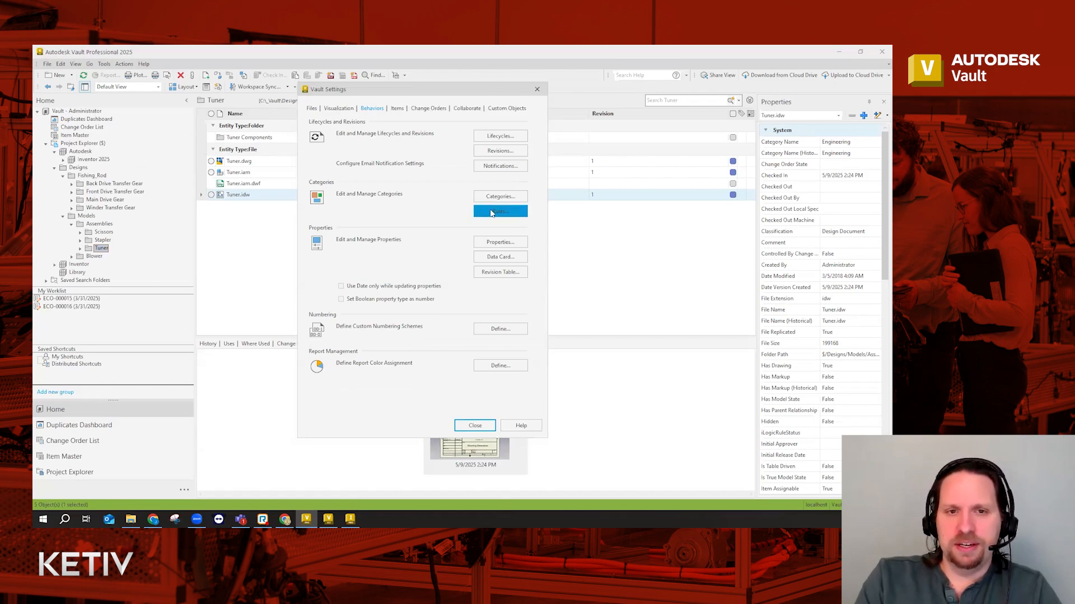
{"action": "left_click", "coordinate": [518, 215]}
{"action": "left_click", "coordinate": [431, 162]}
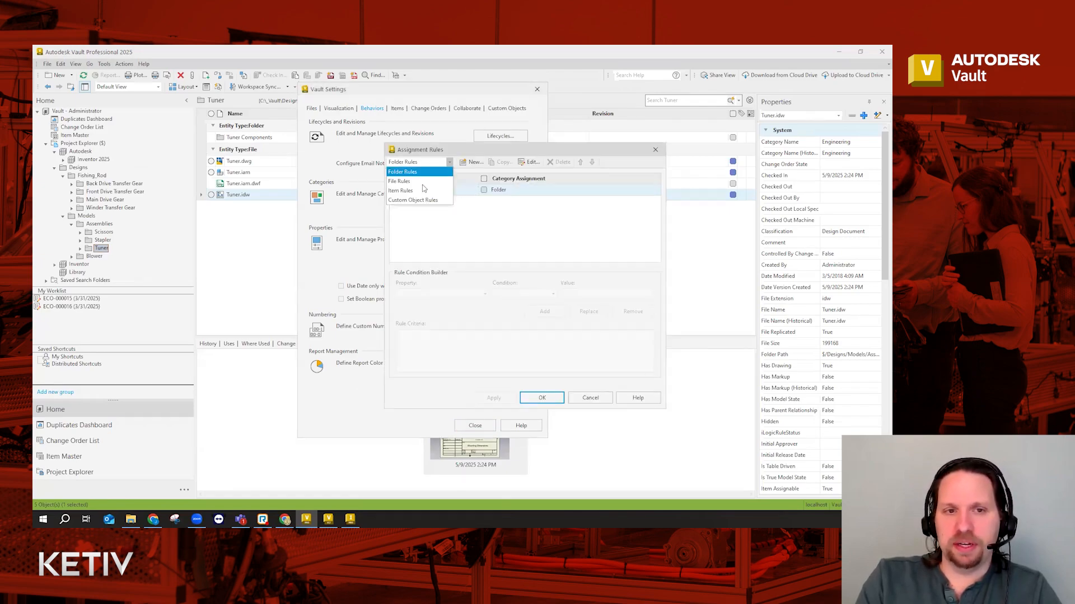
{"action": "left_click", "coordinate": [417, 182]}
{"action": "left_click", "coordinate": [432, 202]}
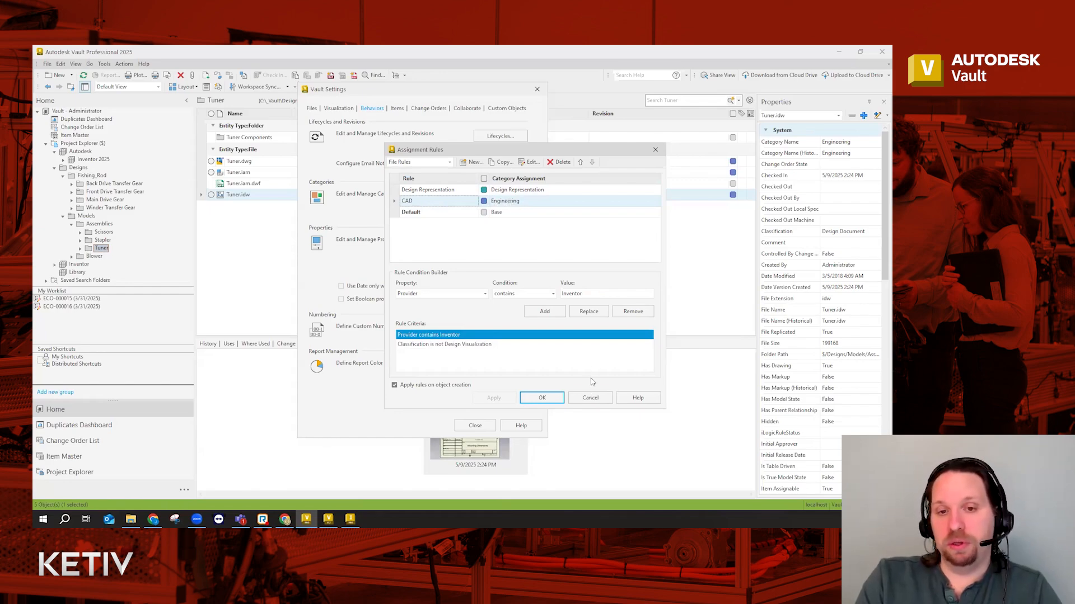
{"action": "left_click", "coordinate": [591, 398]}
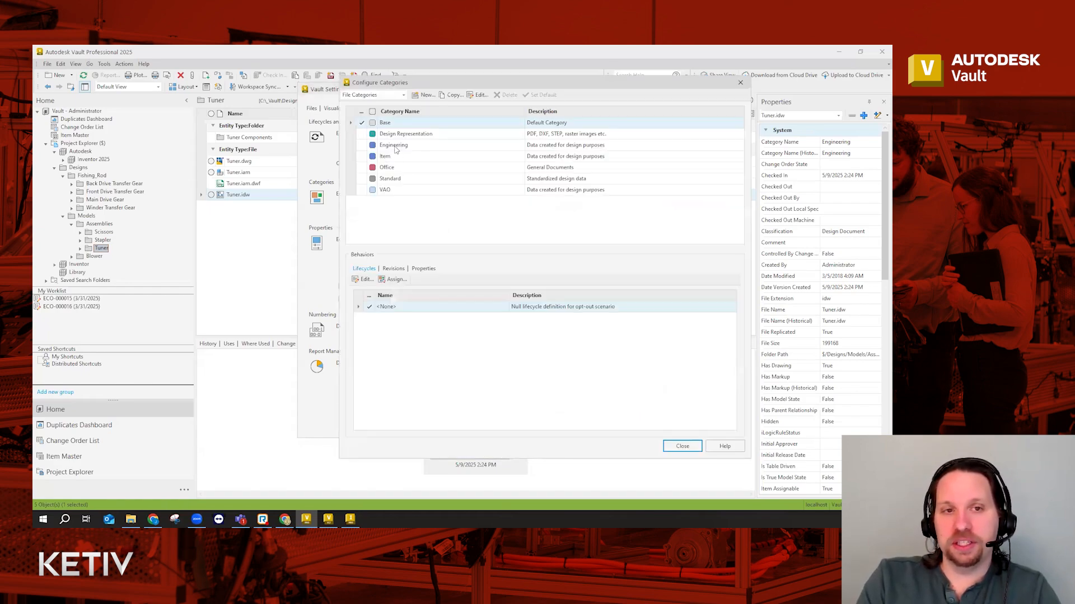
- Make <None> the default lifecycle definition assigned to the Engineering file category
{"action": "left_click", "coordinate": [395, 147]}
{"action": "left_click", "coordinate": [478, 94]}
{"action": "left_click", "coordinate": [598, 309]}
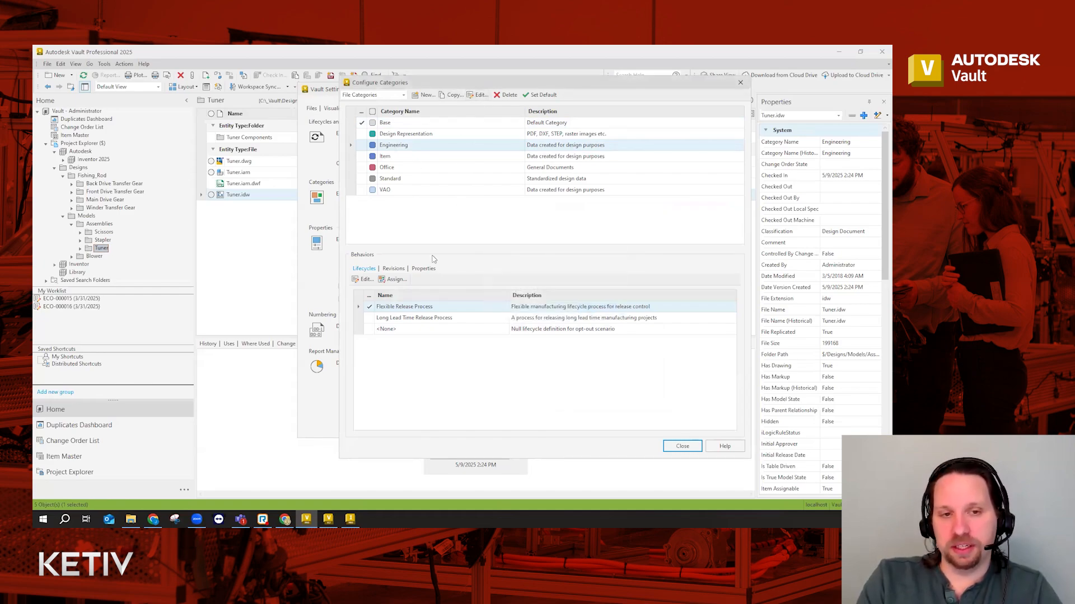
{"action": "left_click", "coordinate": [393, 279]}
{"action": "left_click", "coordinate": [599, 322]}
{"action": "left_click", "coordinate": [603, 410]}
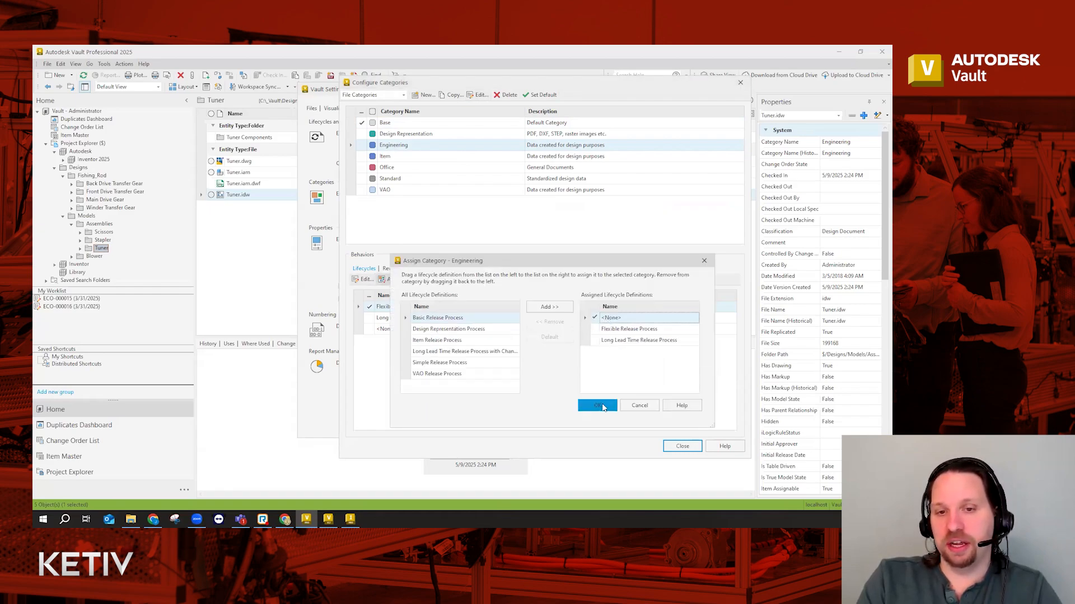
- Make <None> the default revision scheme assigned to the Engineering file category
{"action": "left_click", "coordinate": [394, 268]}
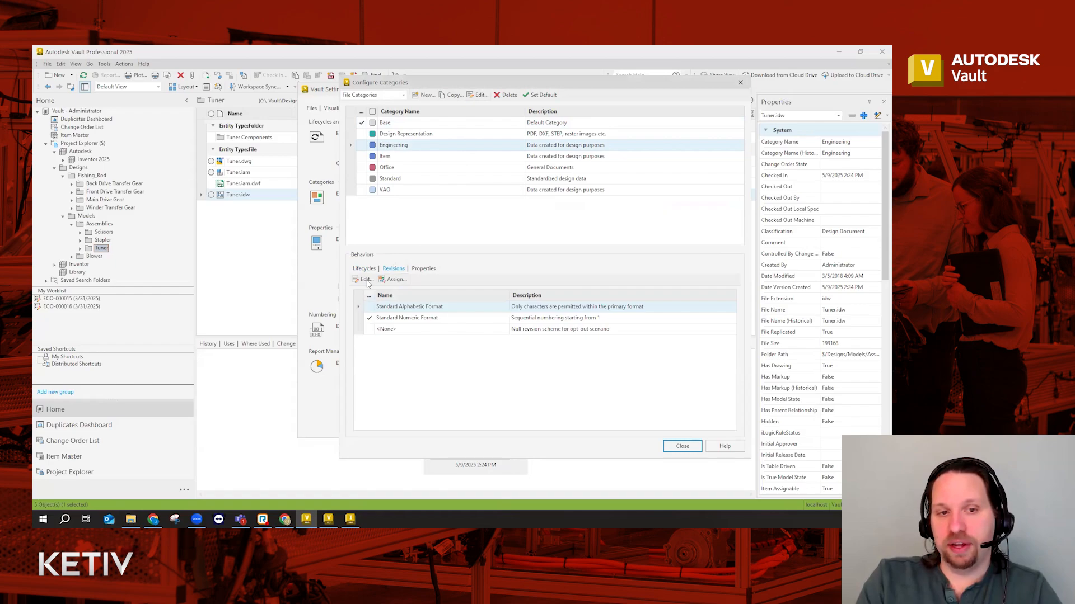
{"action": "left_click", "coordinate": [365, 279]}
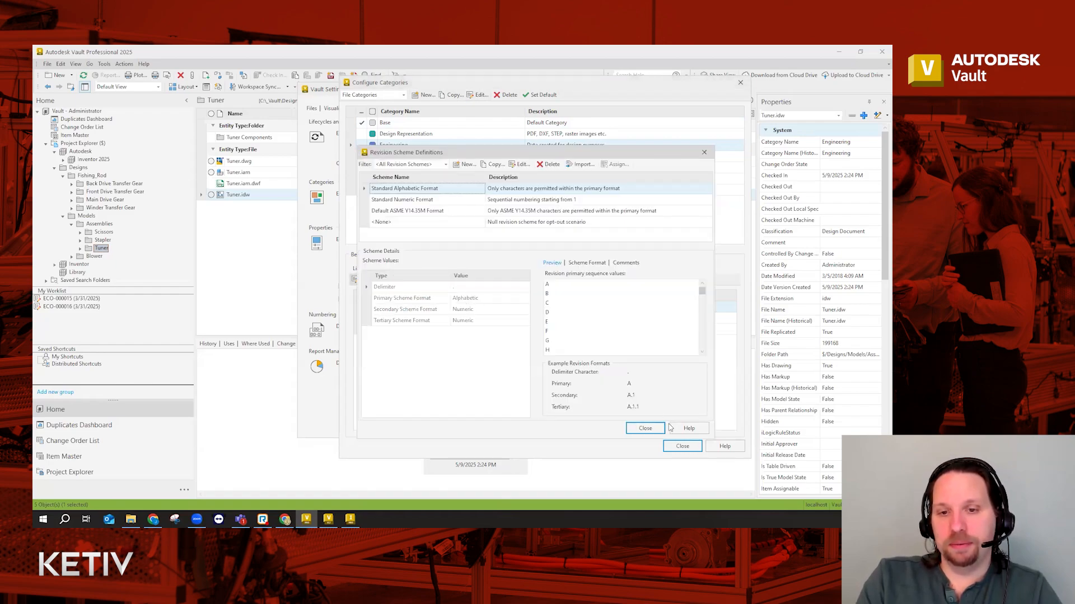
{"action": "left_click", "coordinate": [658, 429]}
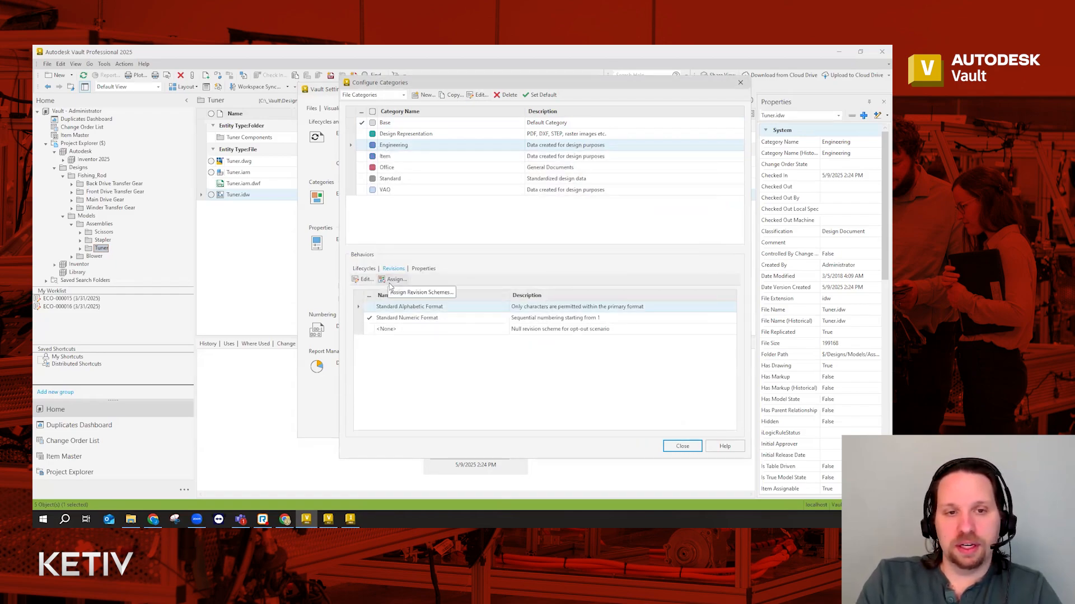
{"action": "left_click", "coordinate": [393, 279]}
{"action": "double_click", "coordinate": [611, 319]}
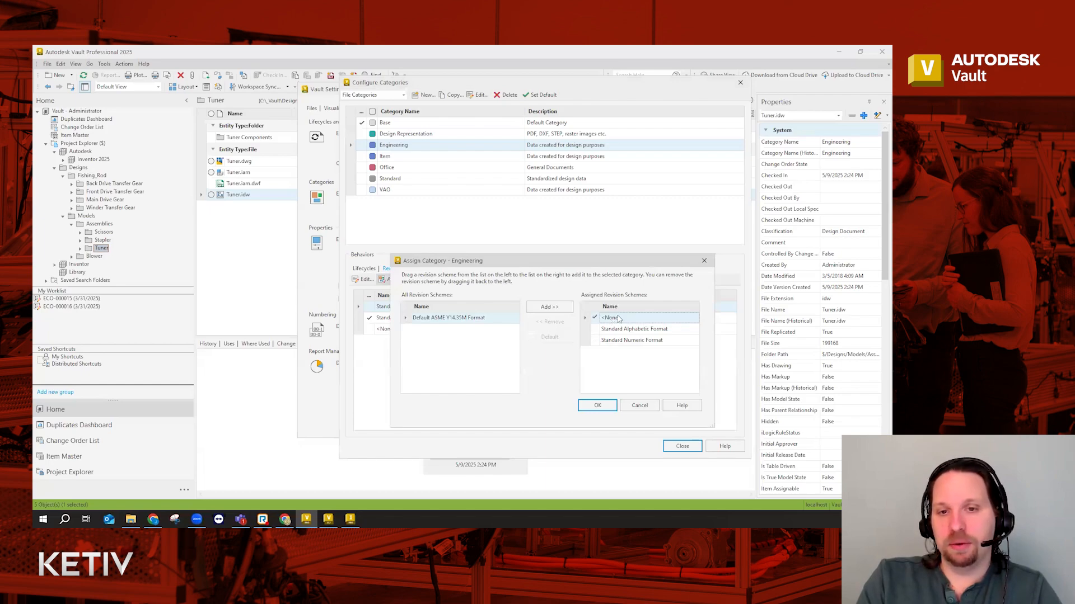
{"action": "left_click", "coordinate": [597, 405]}
- Review the Engineering category's properties, lifecycles and revisions, and close the category configuration and Vault Settings
{"action": "left_click", "coordinate": [432, 270]}
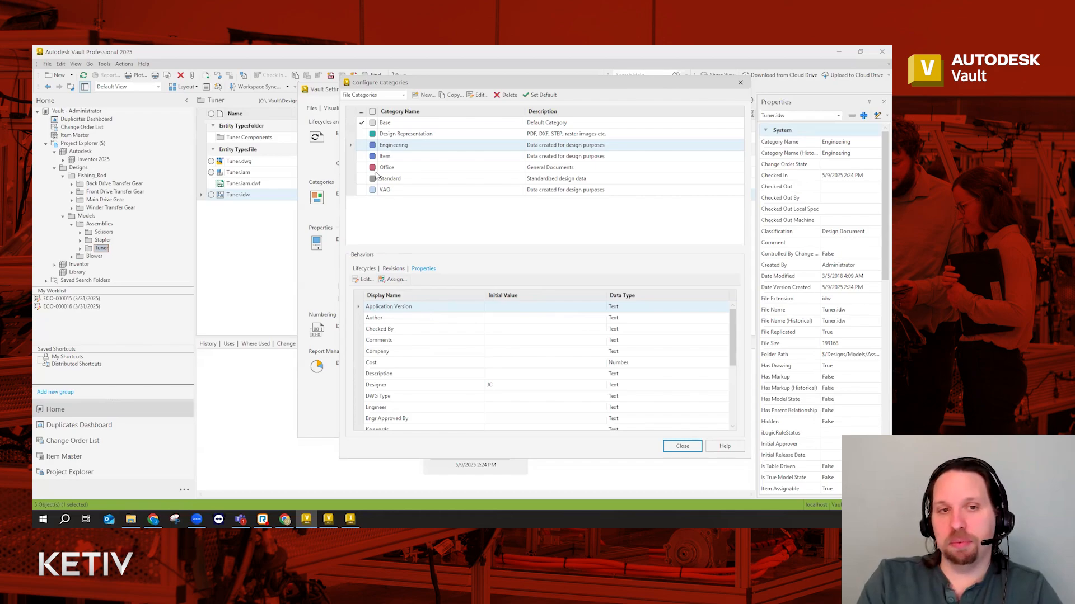
{"action": "scroll", "coordinate": [433, 397], "scroll_direction": "down", "scroll_amount": 1}
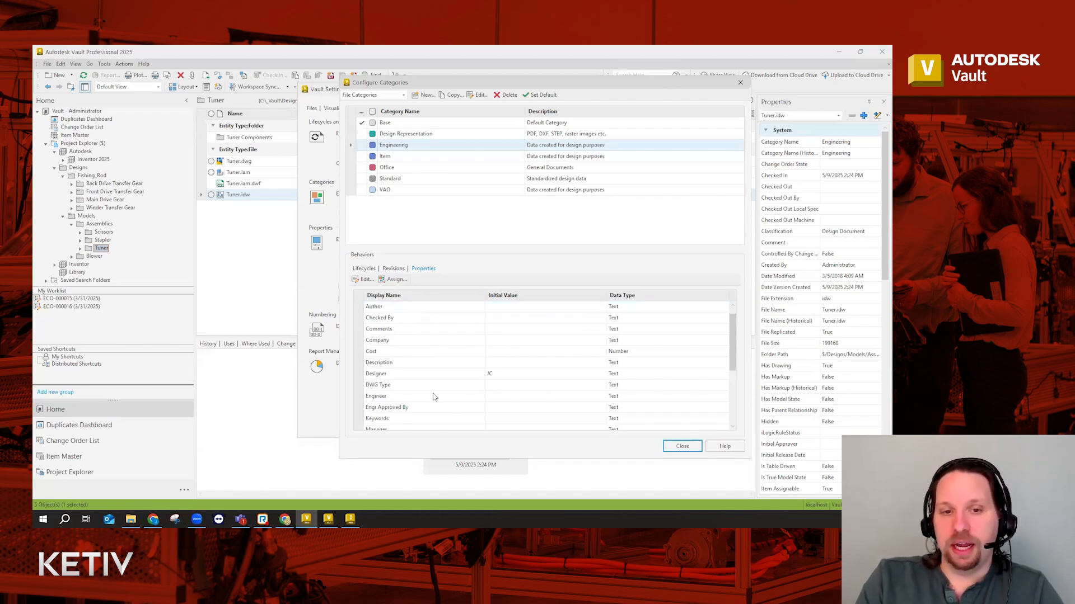
{"action": "scroll", "coordinate": [434, 398], "scroll_direction": "down", "scroll_amount": 3}
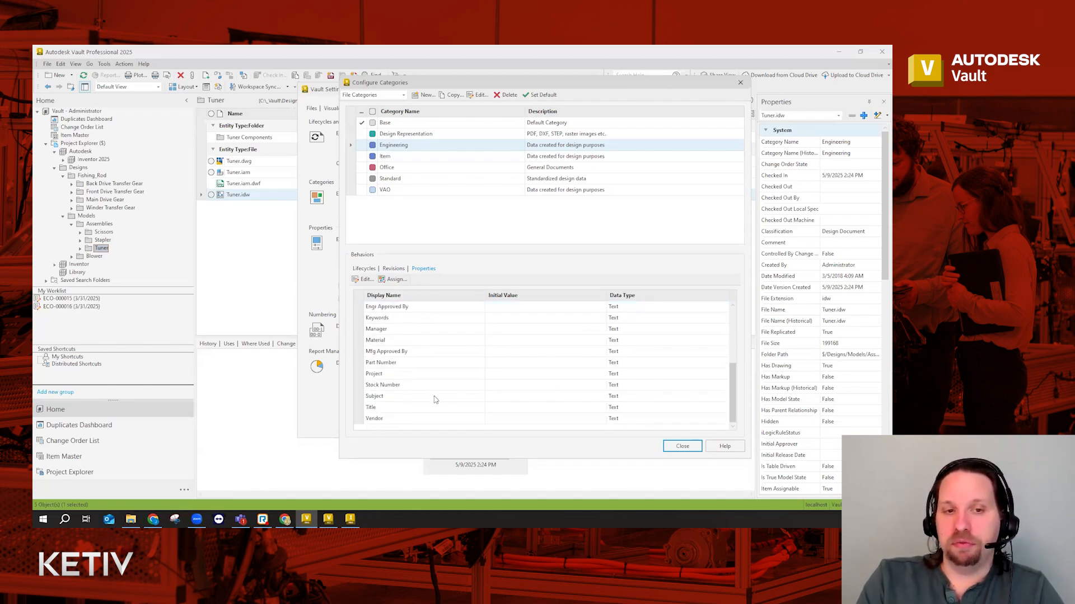
{"action": "scroll", "coordinate": [435, 399], "scroll_direction": "up", "scroll_amount": 5}
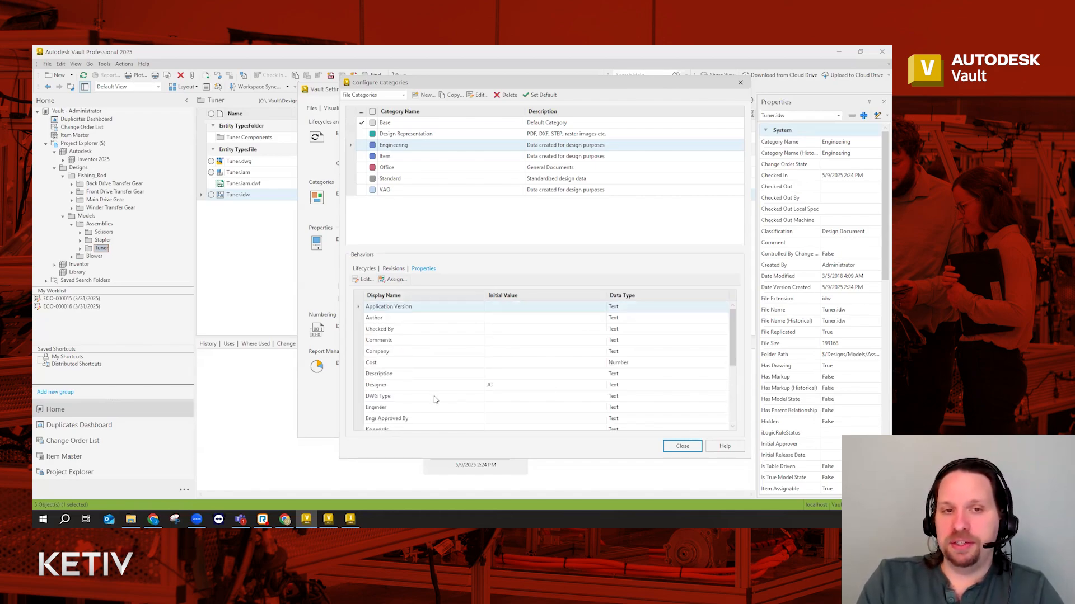
{"action": "left_click", "coordinate": [370, 269]}
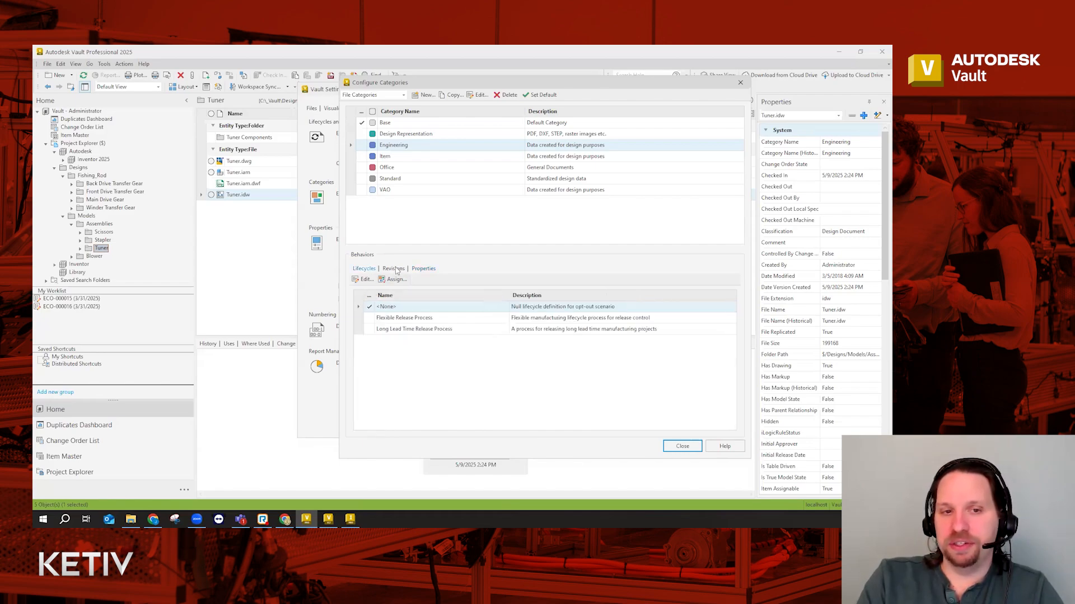
{"action": "left_click", "coordinate": [396, 269]}
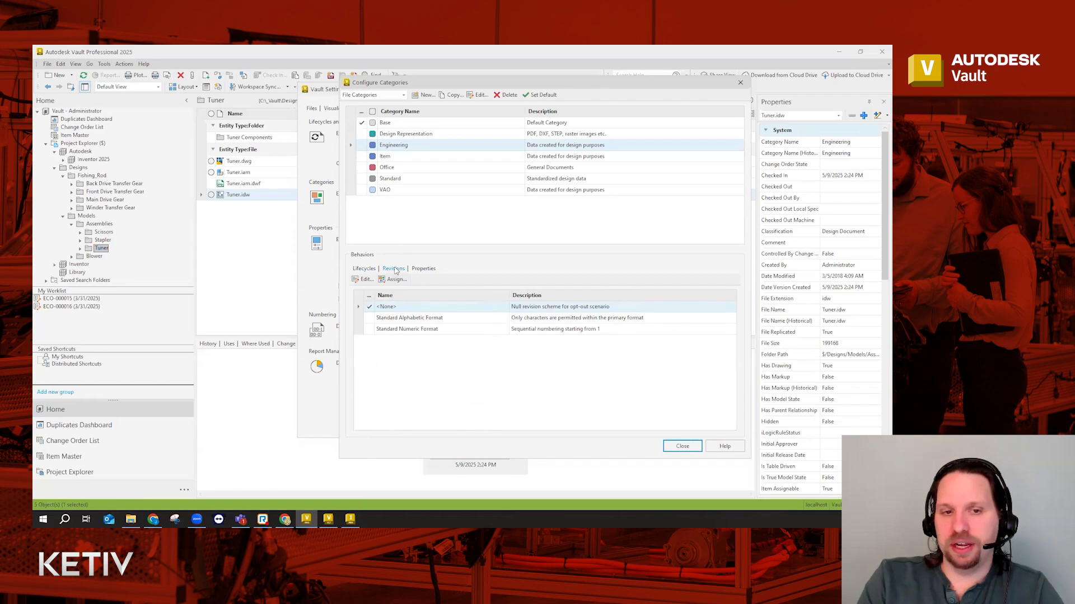
{"action": "left_click", "coordinate": [683, 447]}
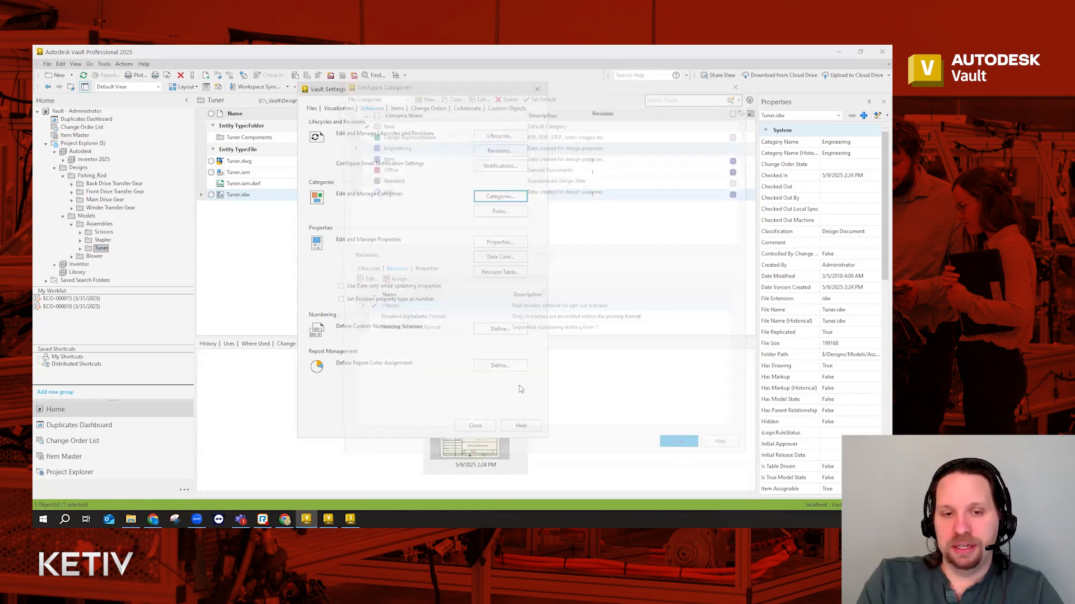
{"action": "left_click", "coordinate": [475, 426]}
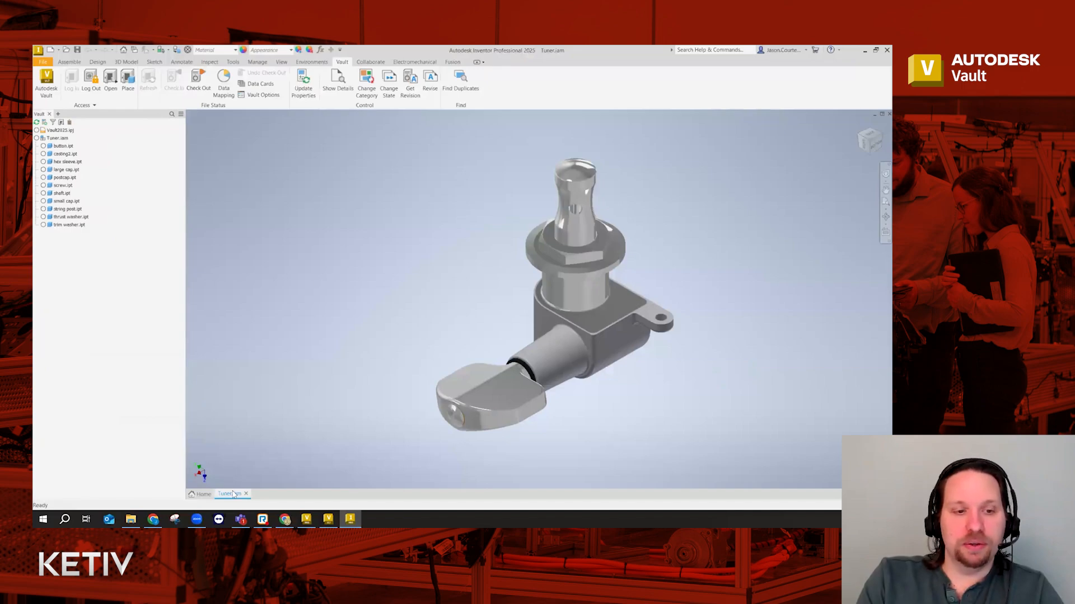
- Switch to Inventor, close Tuner.iam and open Test Station Master Cut List.dwg from the Test Station assembly folder
{"action": "left_click", "coordinate": [246, 494]}
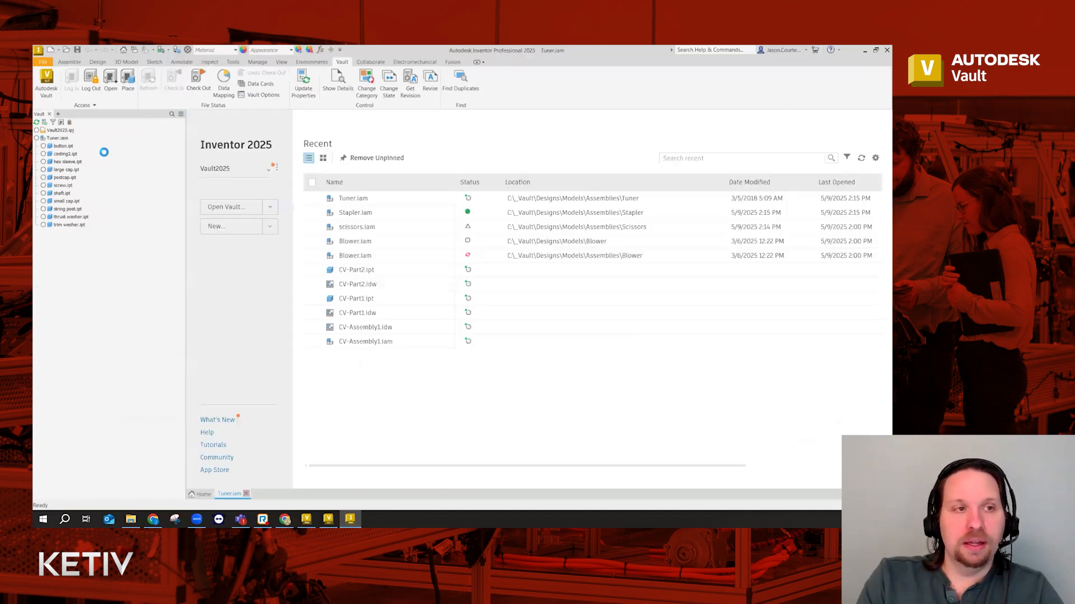
{"action": "left_click", "coordinate": [66, 50]}
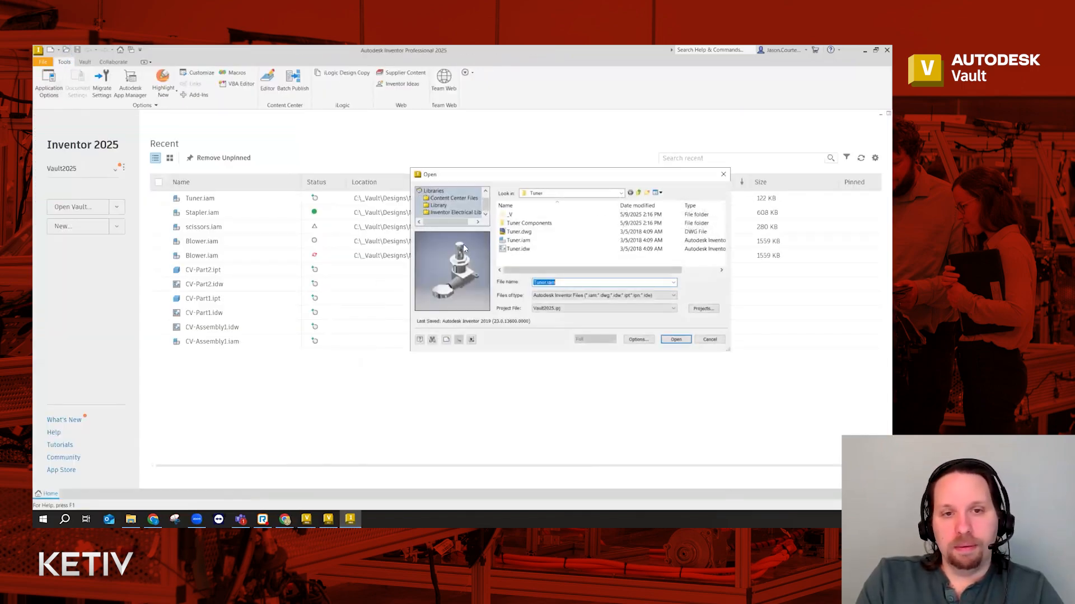
{"action": "left_click", "coordinate": [637, 194]}
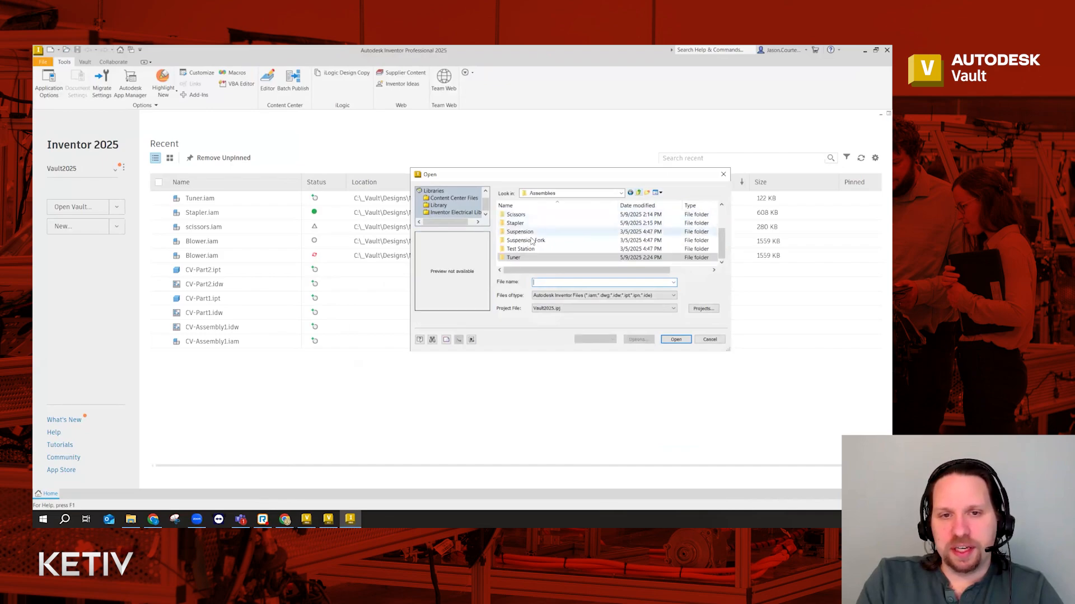
{"action": "double_click", "coordinate": [521, 249]}
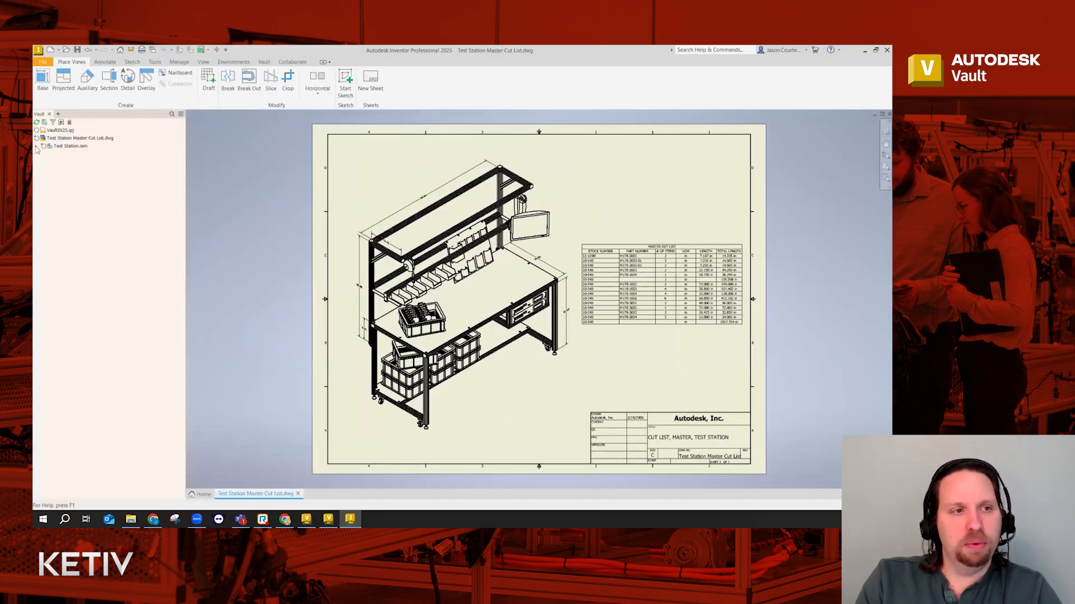
- Check Test Station Master Cut List.dwg and its dependent files into Vault, saving the unsaved files first
{"action": "double_click", "coordinate": [89, 147]}
{"action": "left_click", "coordinate": [264, 62]}
{"action": "left_click", "coordinate": [174, 82]}
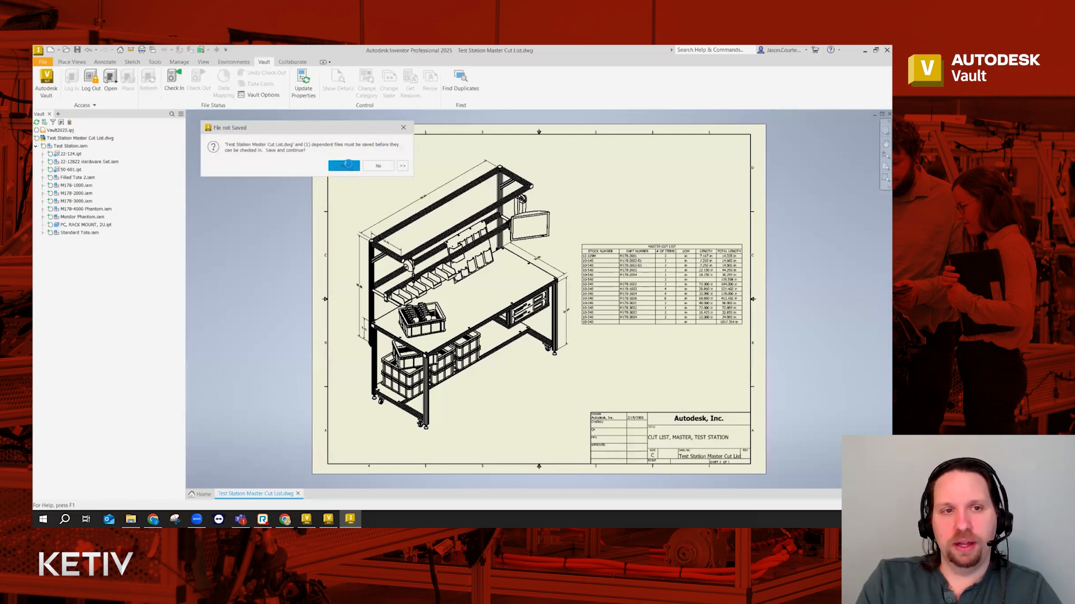
{"action": "left_click", "coordinate": [344, 166]}
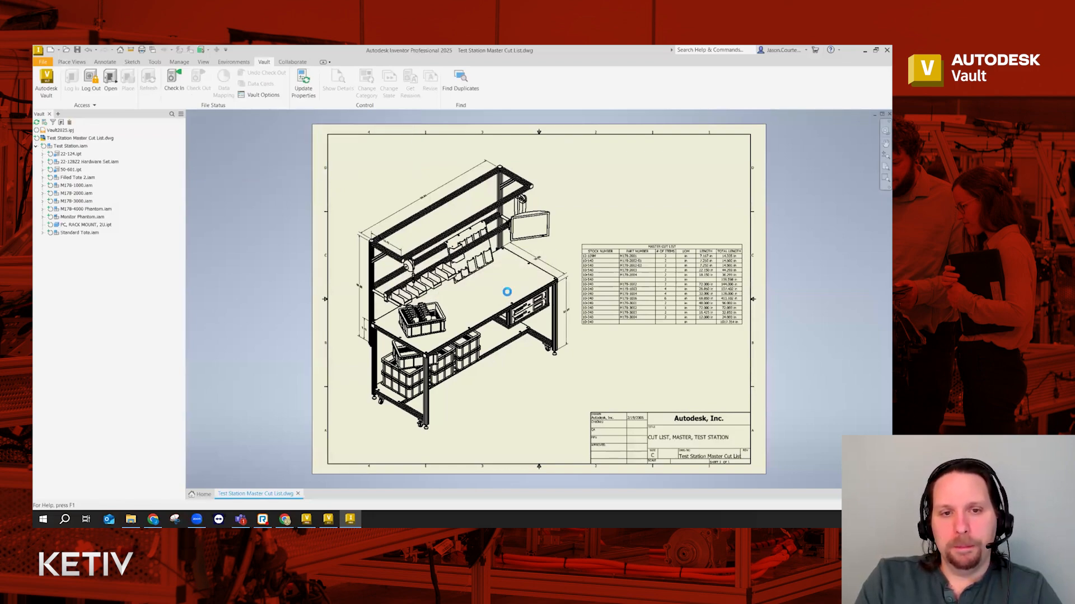
{"action": "left_click", "coordinate": [583, 315]}
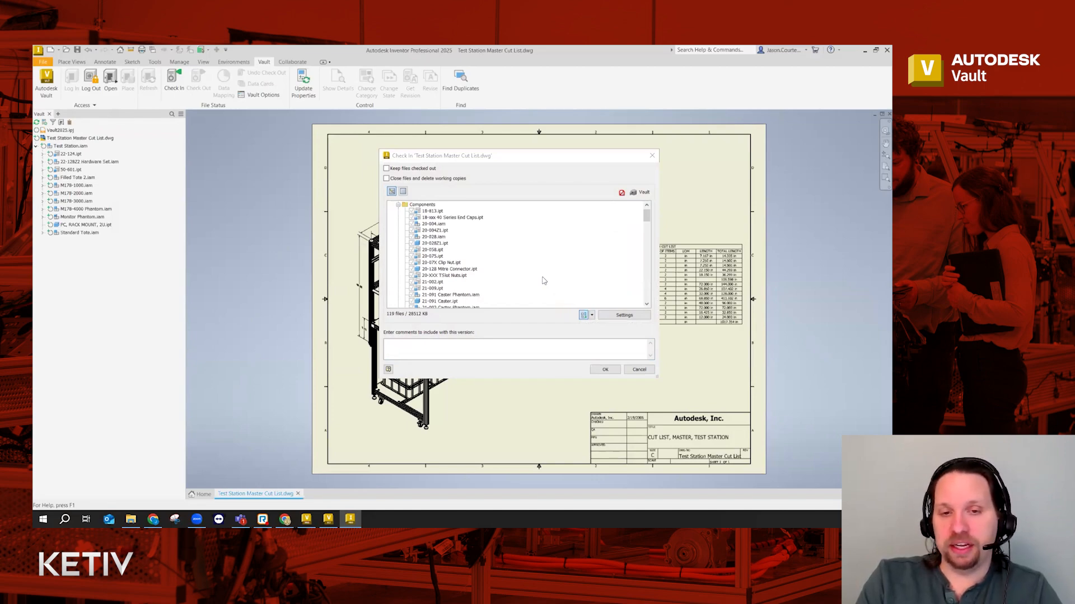
{"action": "left_click", "coordinate": [605, 369]}
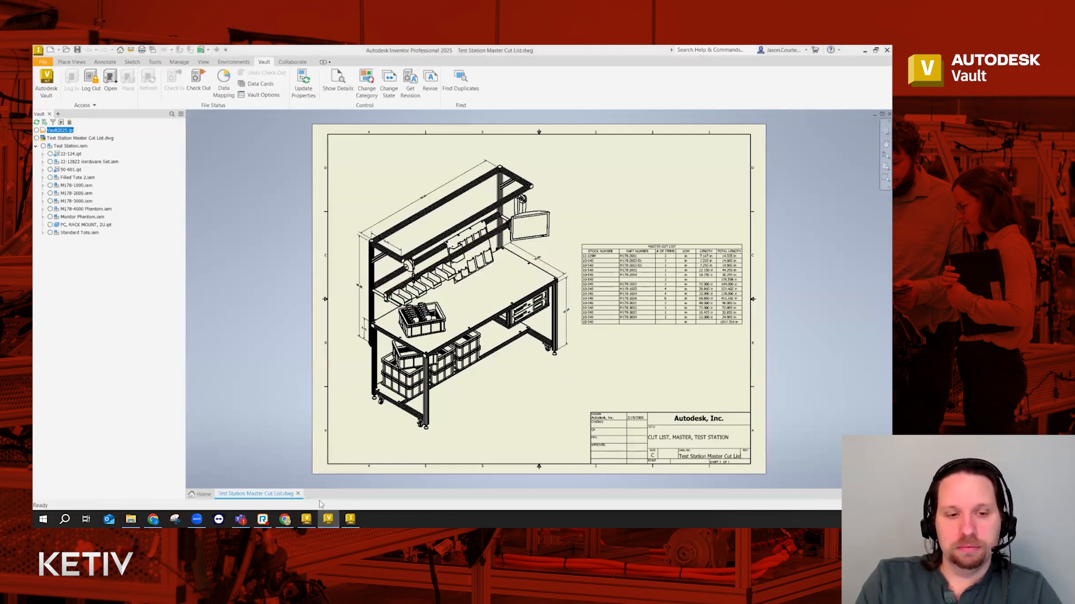
- Switch to Vault and compare the categories, states and revisions of Test Station.iam and Test Station.jpg in the Test Station folder
{"action": "left_click", "coordinate": [306, 520]}
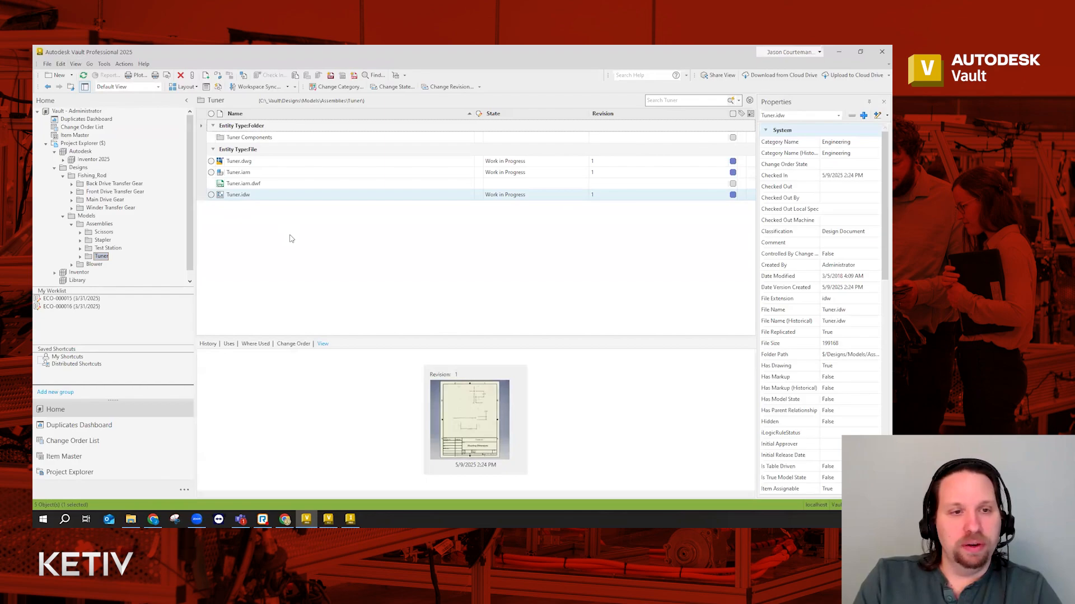
{"action": "left_click", "coordinate": [114, 249]}
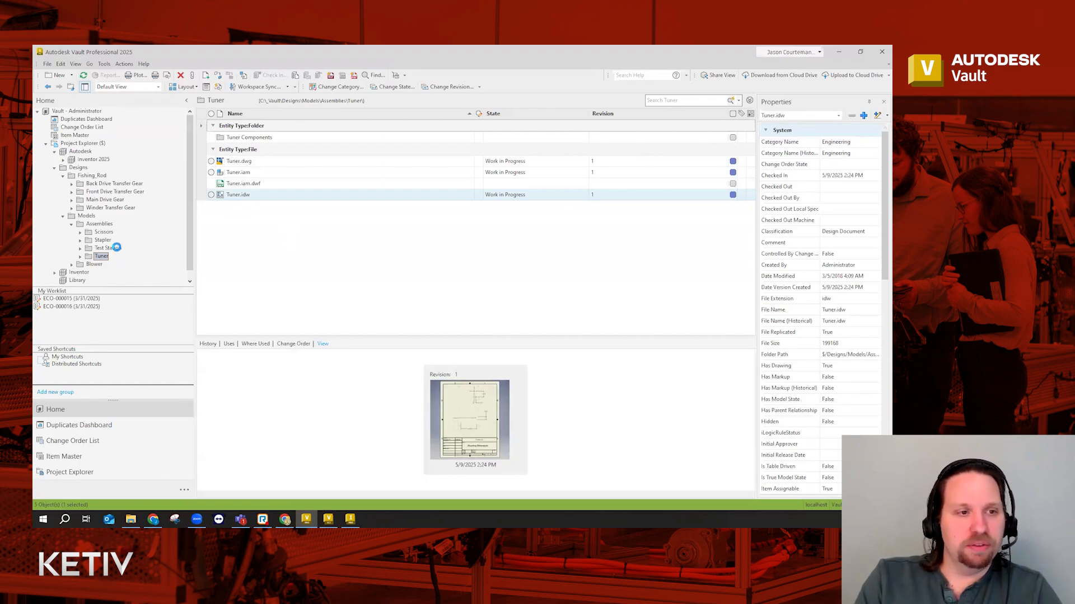
{"action": "left_click", "coordinate": [400, 196]}
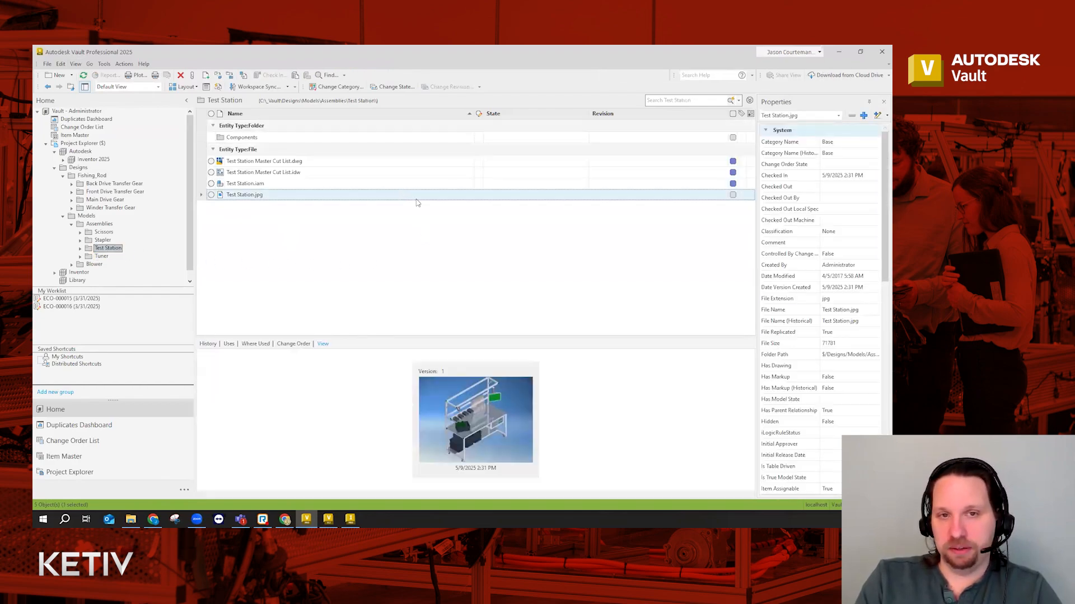
{"action": "left_click", "coordinate": [656, 186]}
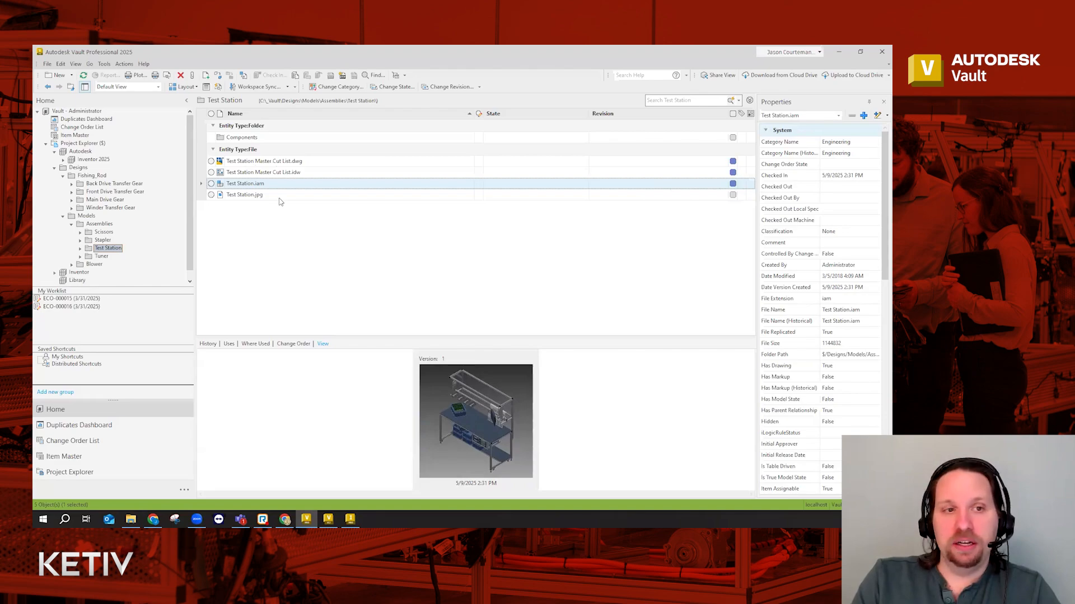
{"action": "left_click", "coordinate": [259, 197]}
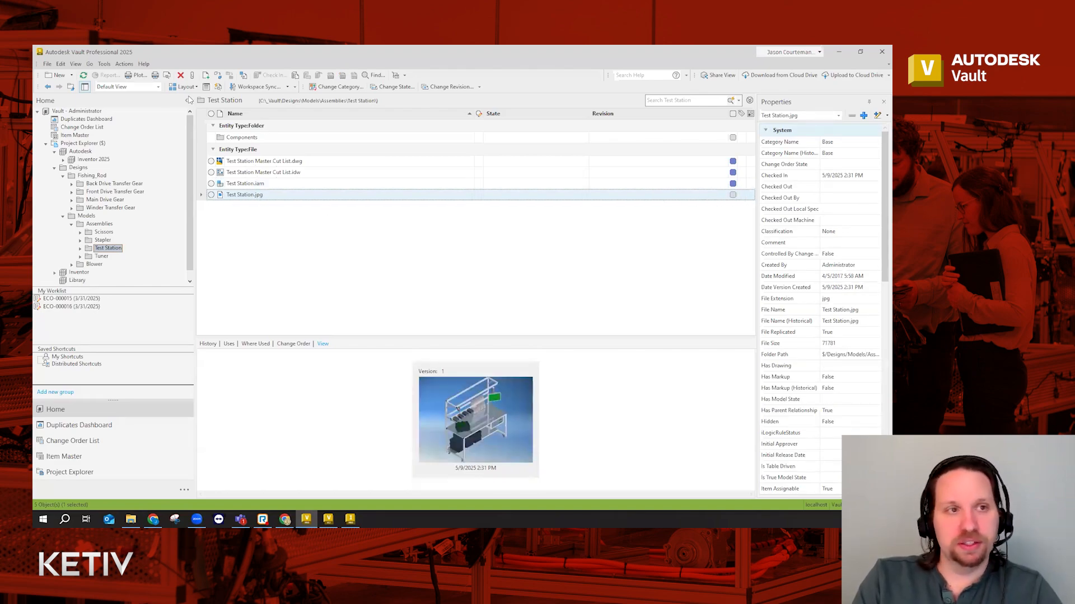
- Review the Design Representation, CAD and Default file assignment rules in Vault Settings, and close both dialogs
{"action": "left_click", "coordinate": [104, 64]}
{"action": "mouse_move", "coordinate": [183, 139]}
{"action": "left_click", "coordinate": [263, 139]}
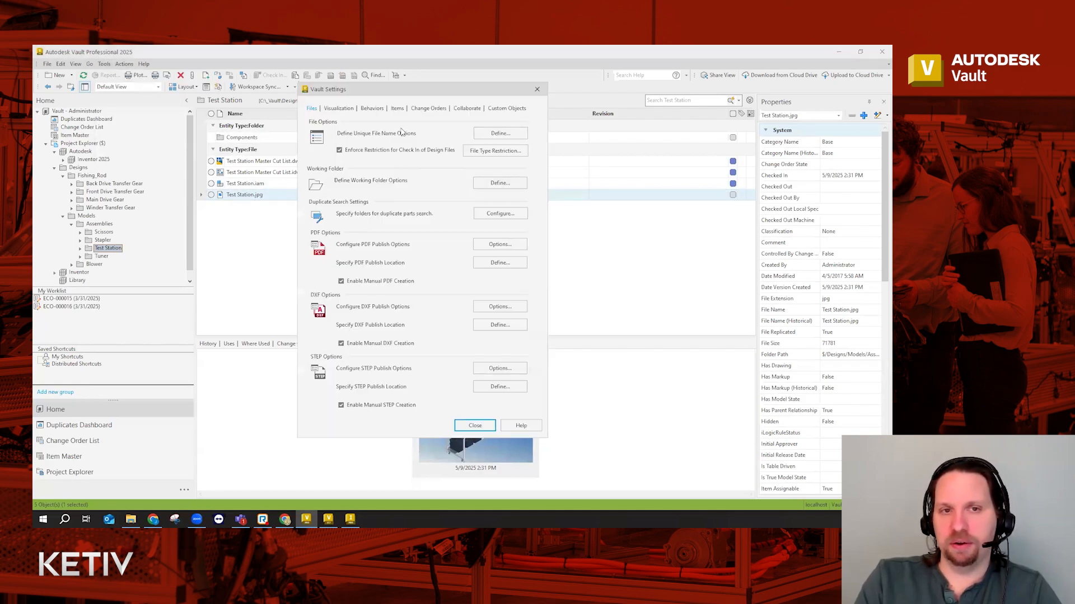
{"action": "left_click", "coordinate": [371, 108]}
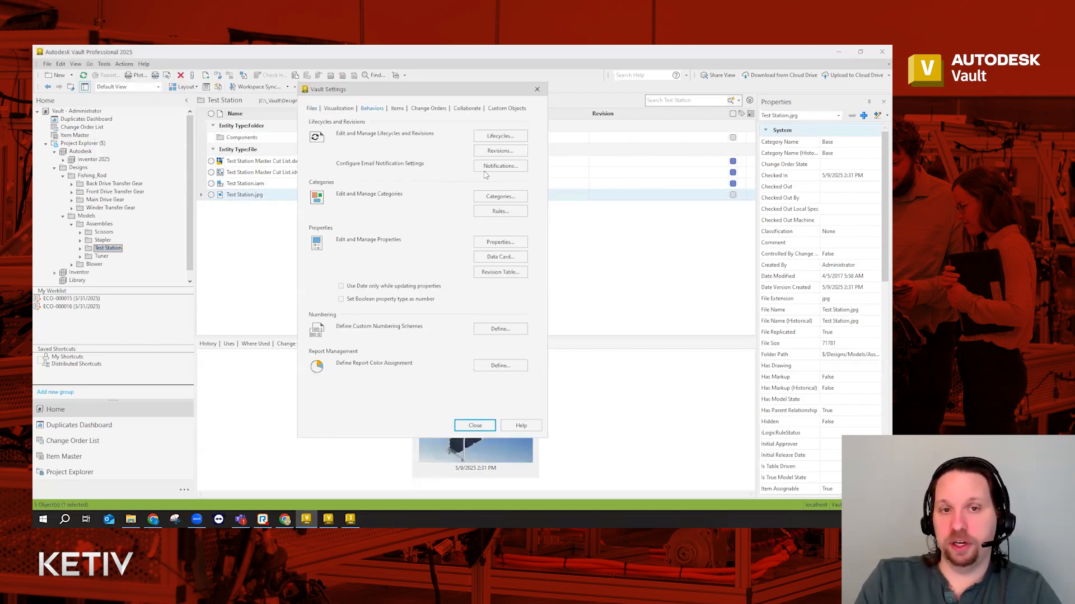
{"action": "left_click", "coordinate": [515, 213]}
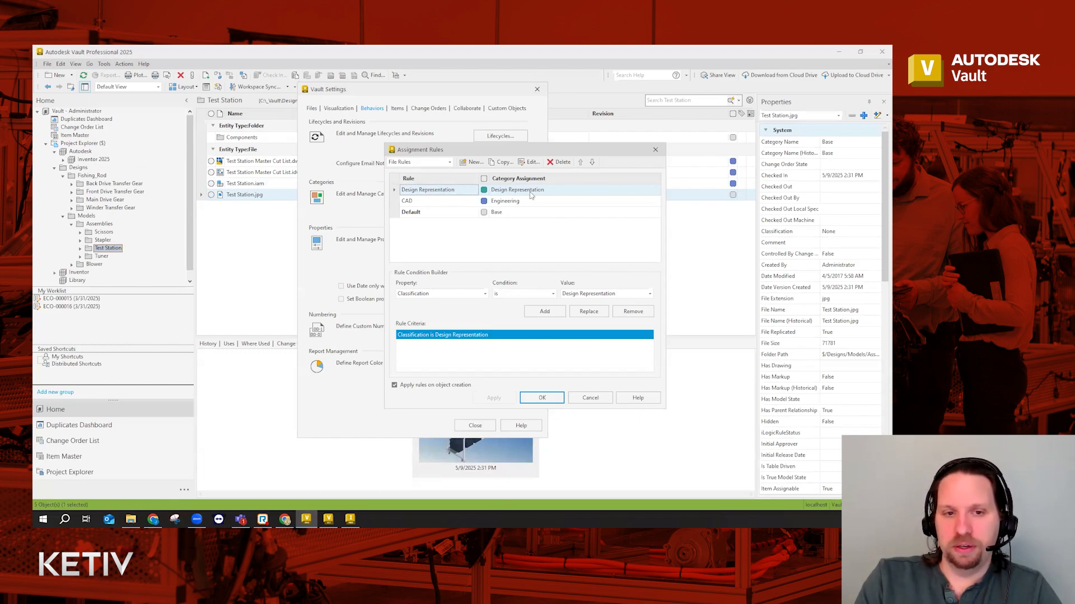
{"action": "left_click", "coordinate": [445, 203]}
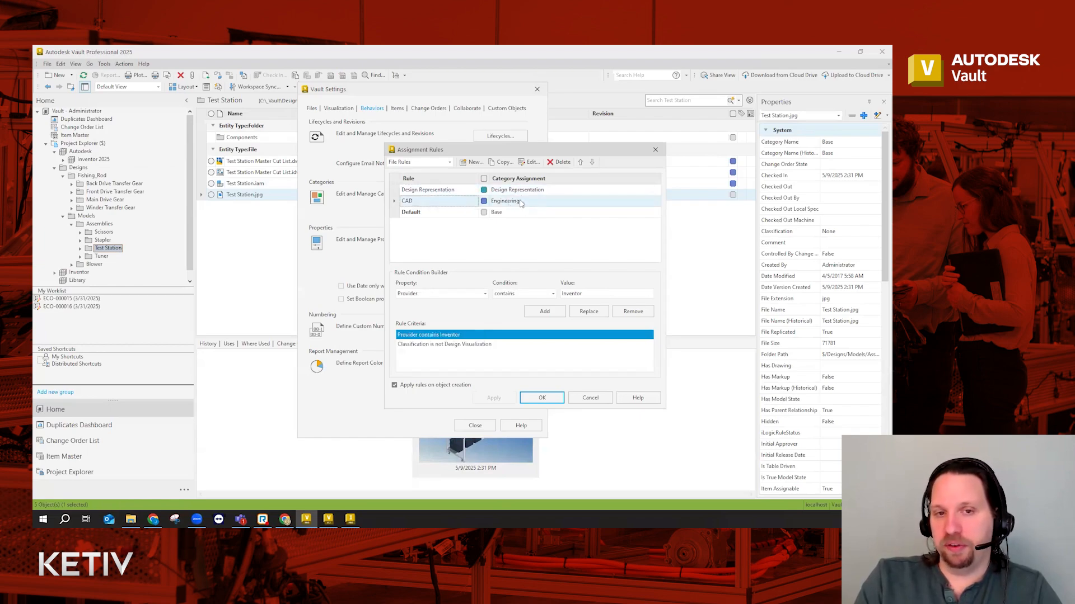
{"action": "left_click", "coordinate": [448, 214]}
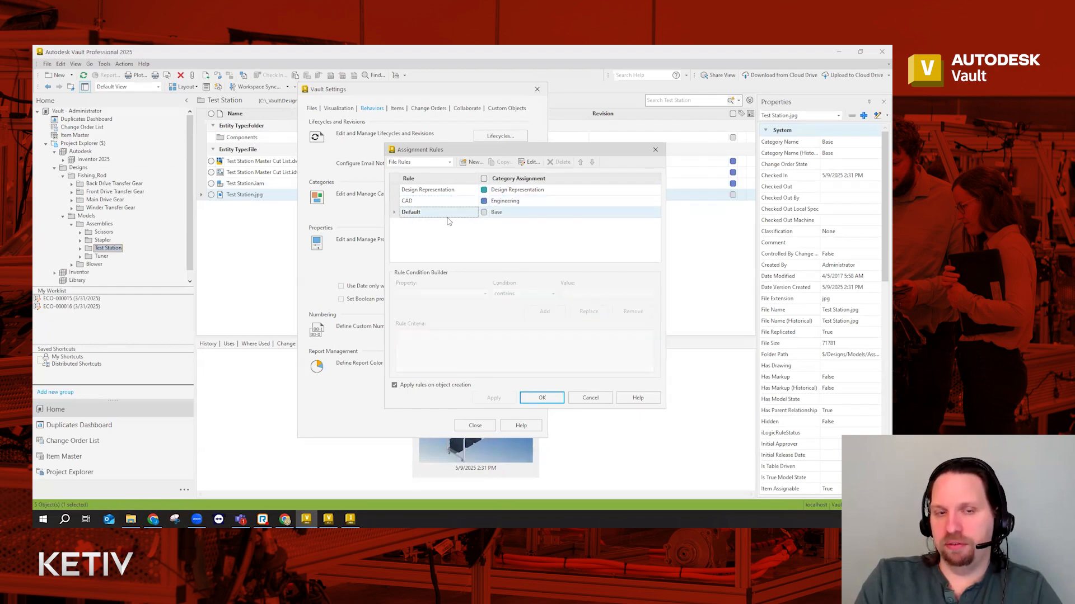
{"action": "left_click", "coordinate": [540, 398]}
{"action": "left_click", "coordinate": [475, 426]}
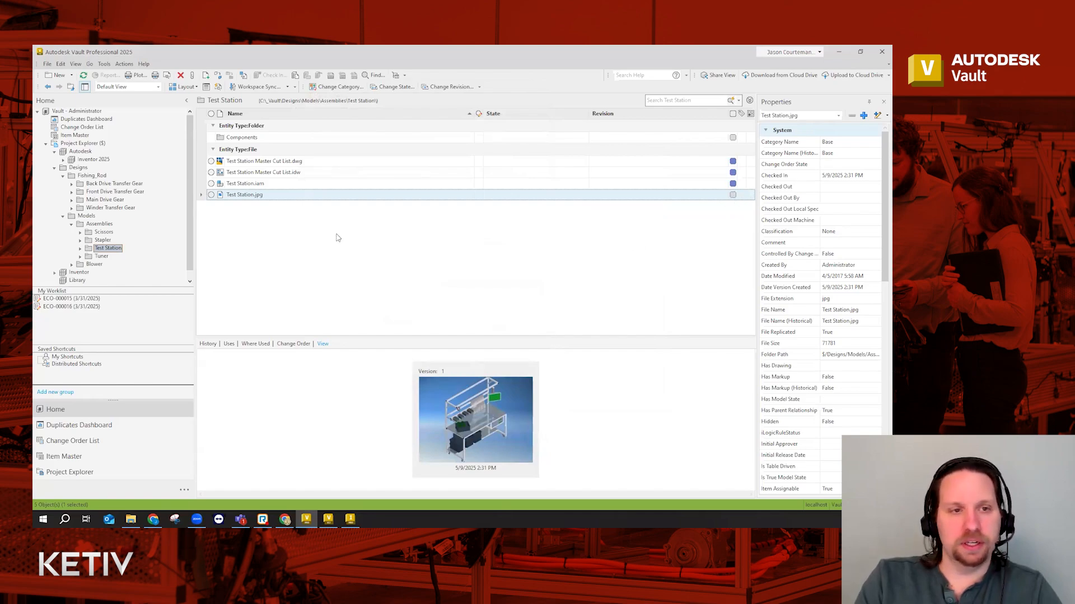
- Select Test Station.iam, look through its available actions and dismiss them
{"action": "left_click", "coordinate": [289, 185]}
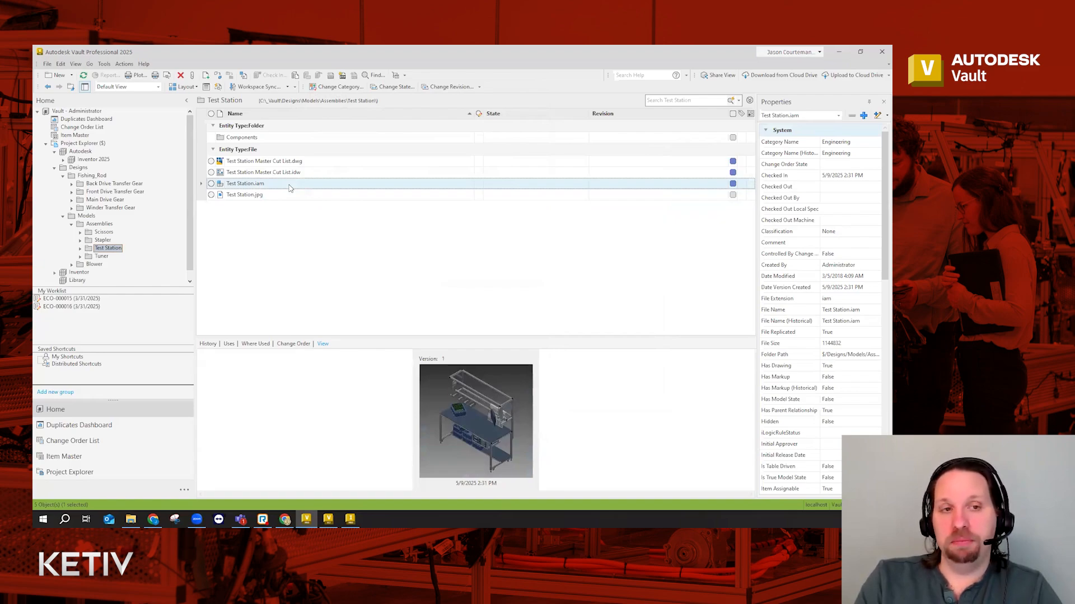
{"action": "right_click", "coordinate": [290, 188]}
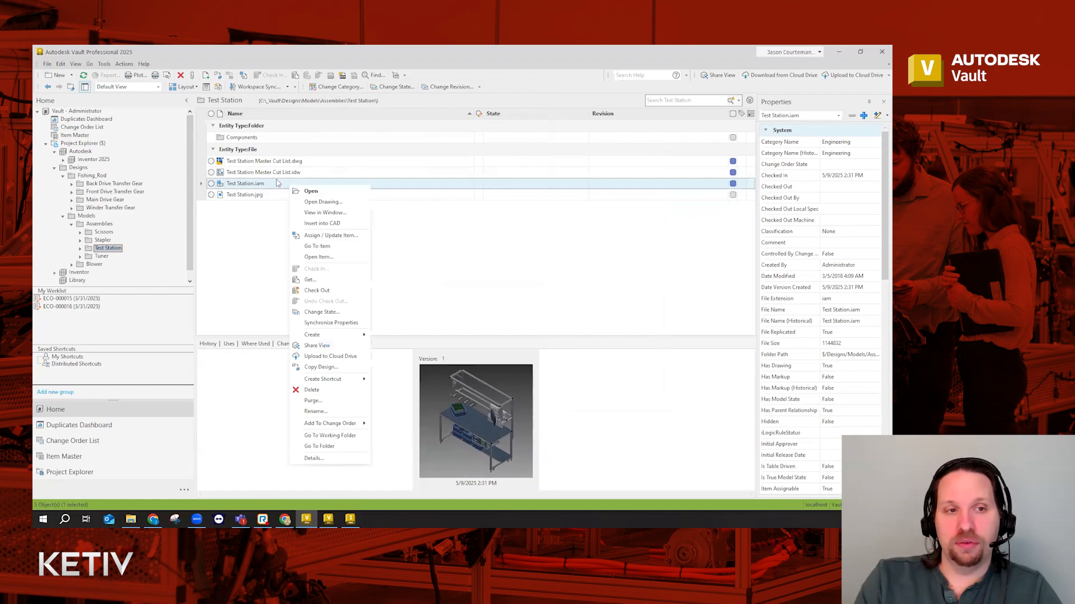
{"action": "left_click", "coordinate": [271, 227]}
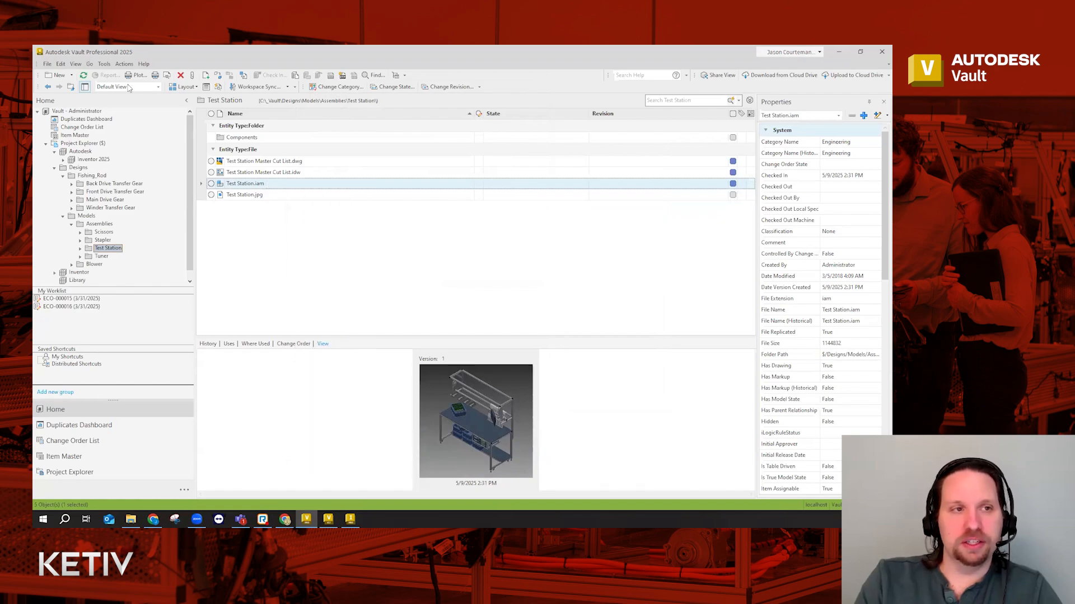
- Accept the Assign Item settings with all rows turned on during assignment, and close the Vault settings
{"action": "left_click", "coordinate": [105, 64]}
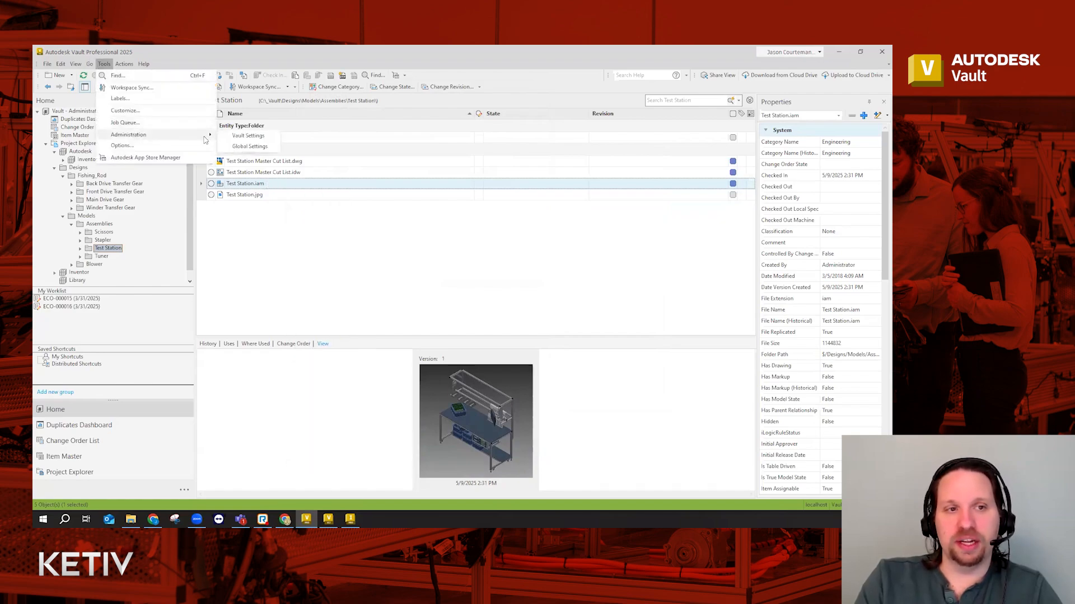
{"action": "left_click", "coordinate": [262, 146]}
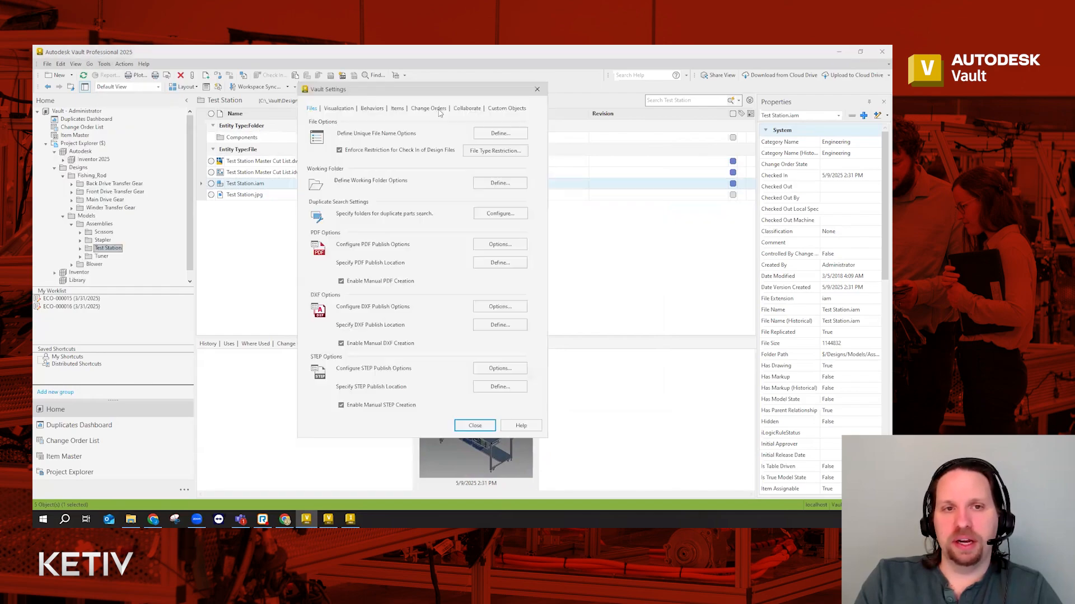
{"action": "left_click", "coordinate": [397, 108]}
{"action": "left_click", "coordinate": [495, 245]}
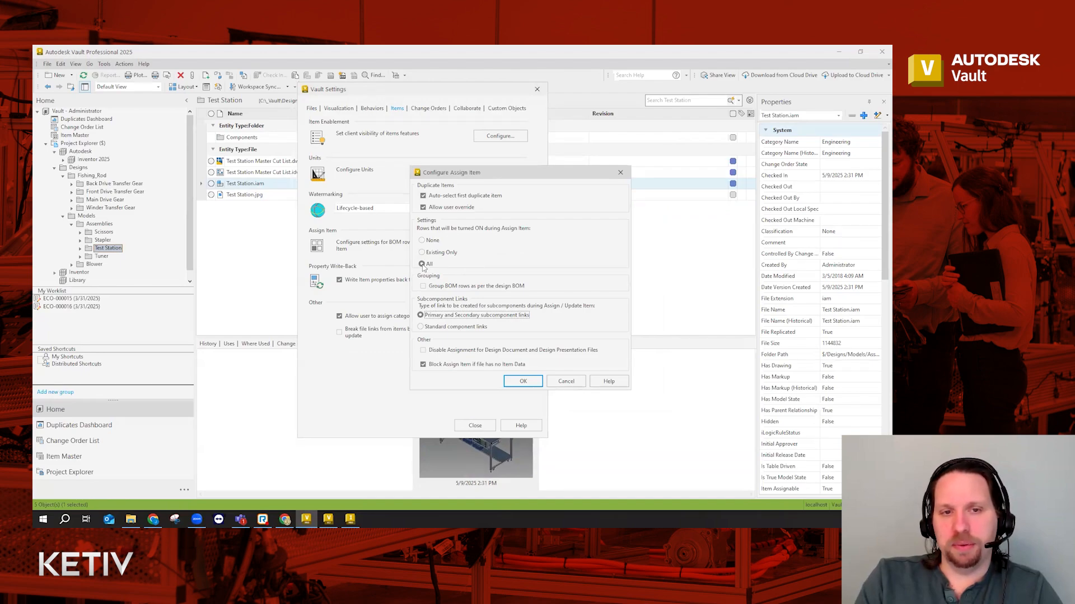
{"action": "left_click", "coordinate": [522, 381]}
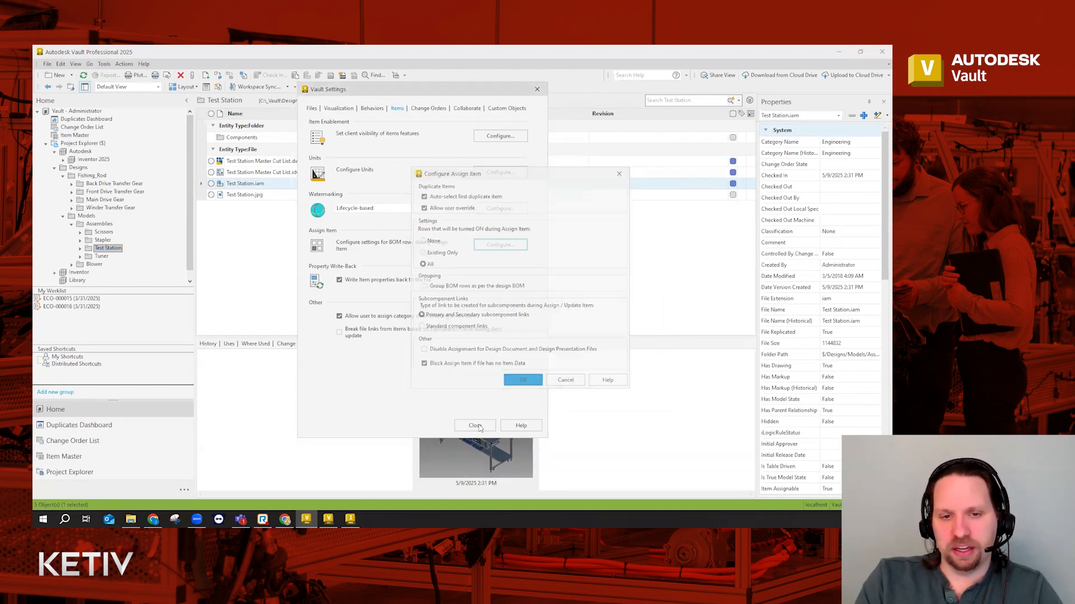
{"action": "left_click", "coordinate": [474, 426]}
- Assign an item to Test Station.iam and check its category and associated files
{"action": "right_click", "coordinate": [354, 187]}
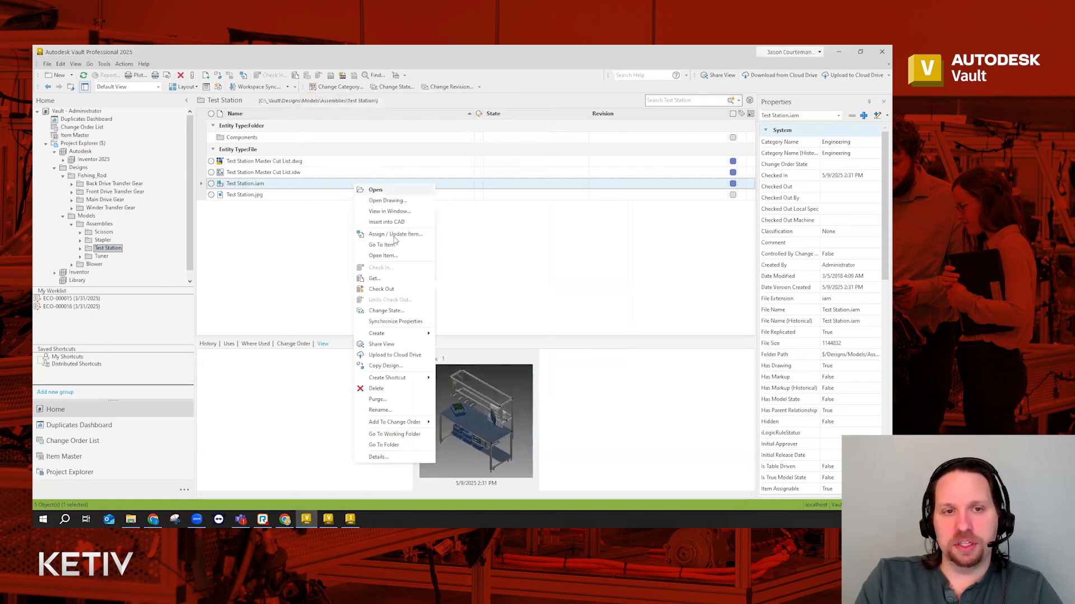
{"action": "left_click", "coordinate": [401, 232]}
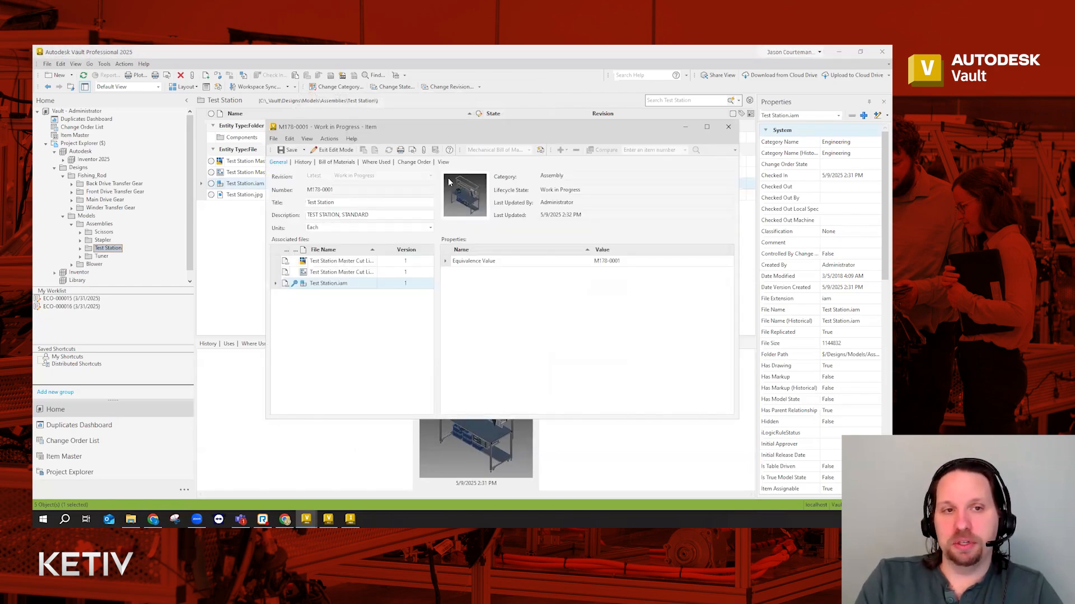
{"action": "left_click_drag", "start_coordinate": [568, 176], "coordinate": [533, 176]}
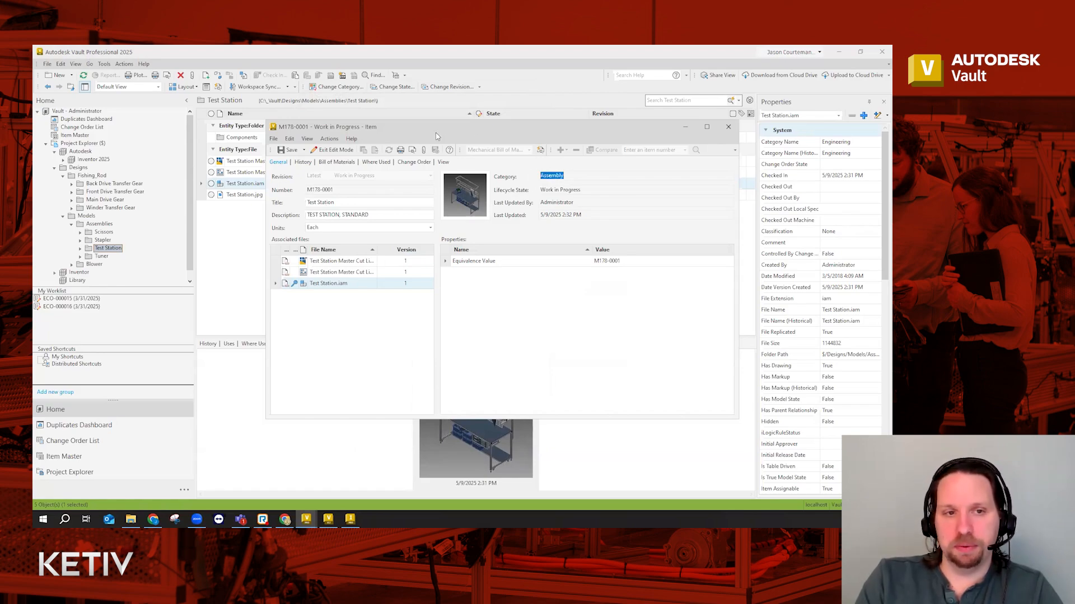
{"action": "left_click_drag", "start_coordinate": [437, 129], "coordinate": [429, 197]}
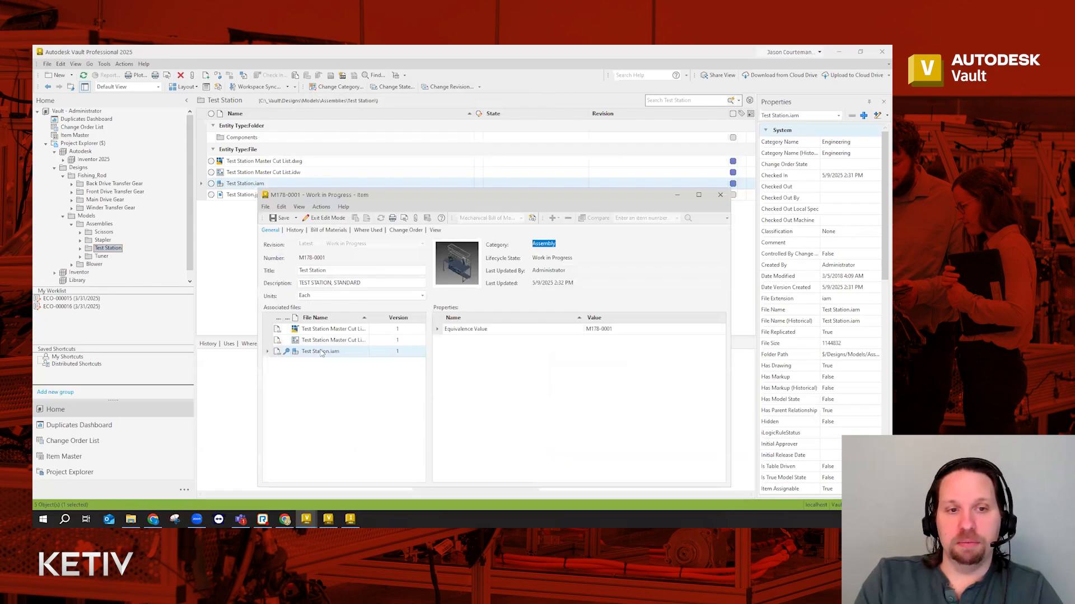
{"action": "left_click", "coordinate": [338, 357]}
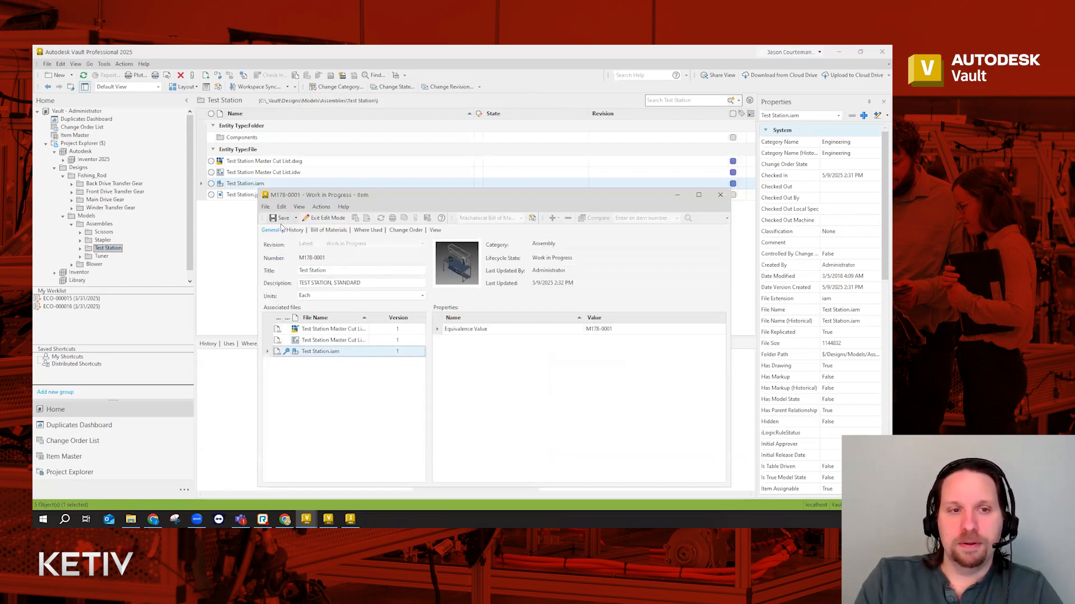
- Check revisions and states in the Test Station item's multi-level bill of materials, save the item and close it
{"action": "left_click", "coordinate": [325, 231]}
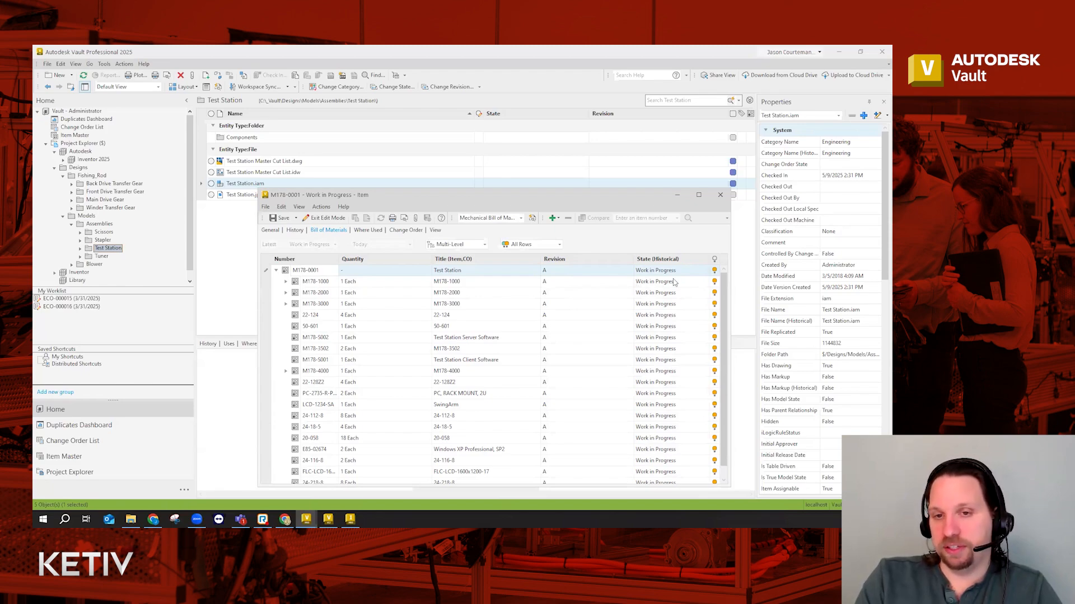
{"action": "left_click", "coordinate": [557, 286]}
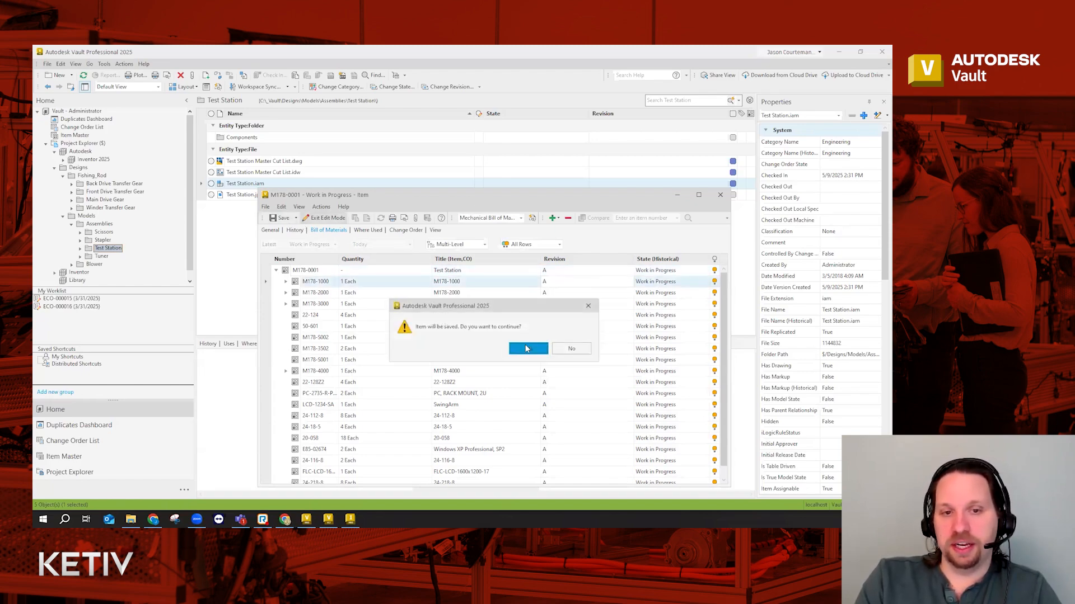
{"action": "left_click", "coordinate": [528, 348]}
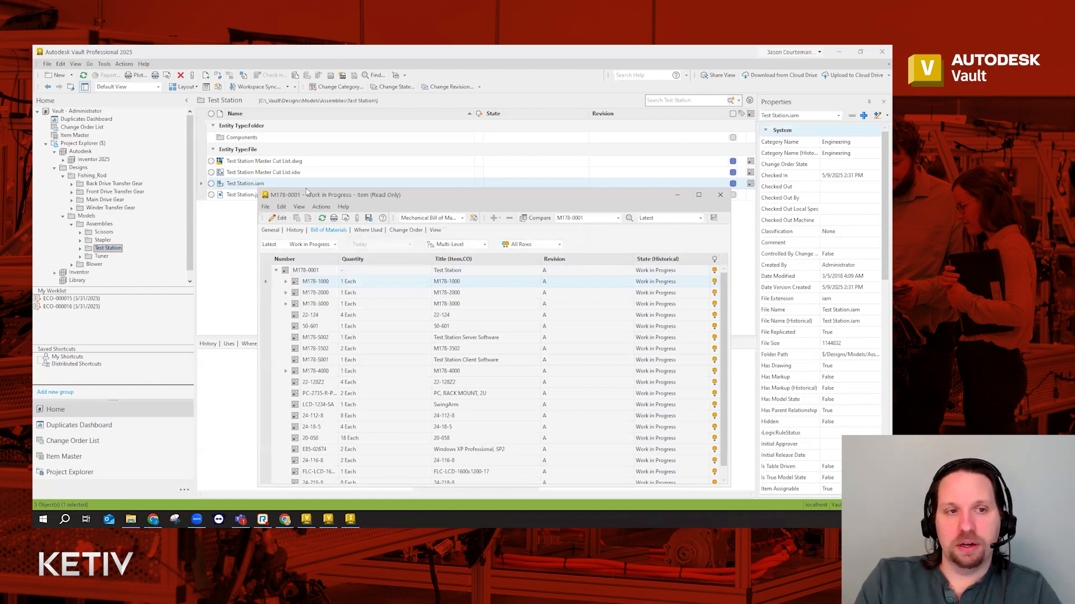
{"action": "left_click", "coordinate": [720, 195]}
- Go to the item of Test Station.iam in the Item Master, then inspect item M178-2000 and its associated M178-2000.iam
{"action": "right_click", "coordinate": [294, 184]}
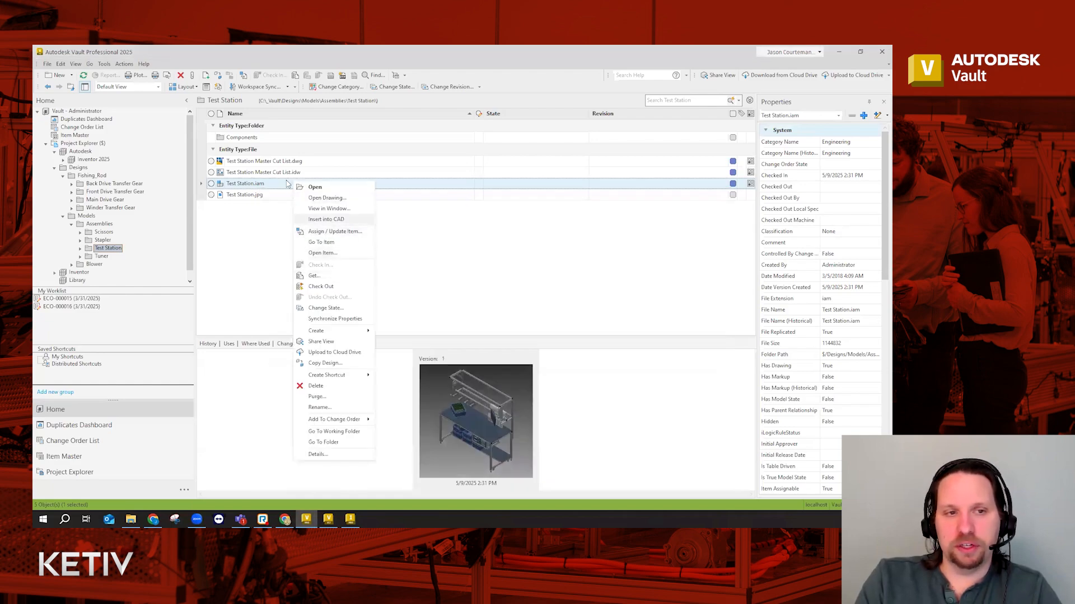
{"action": "left_click", "coordinate": [334, 242]}
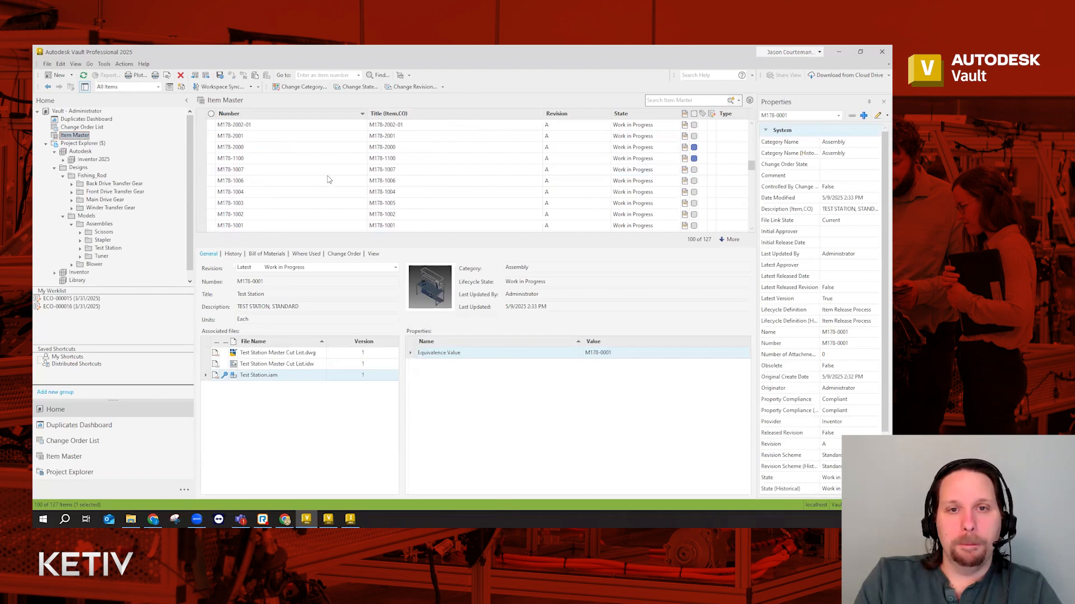
{"action": "left_click", "coordinate": [252, 148]}
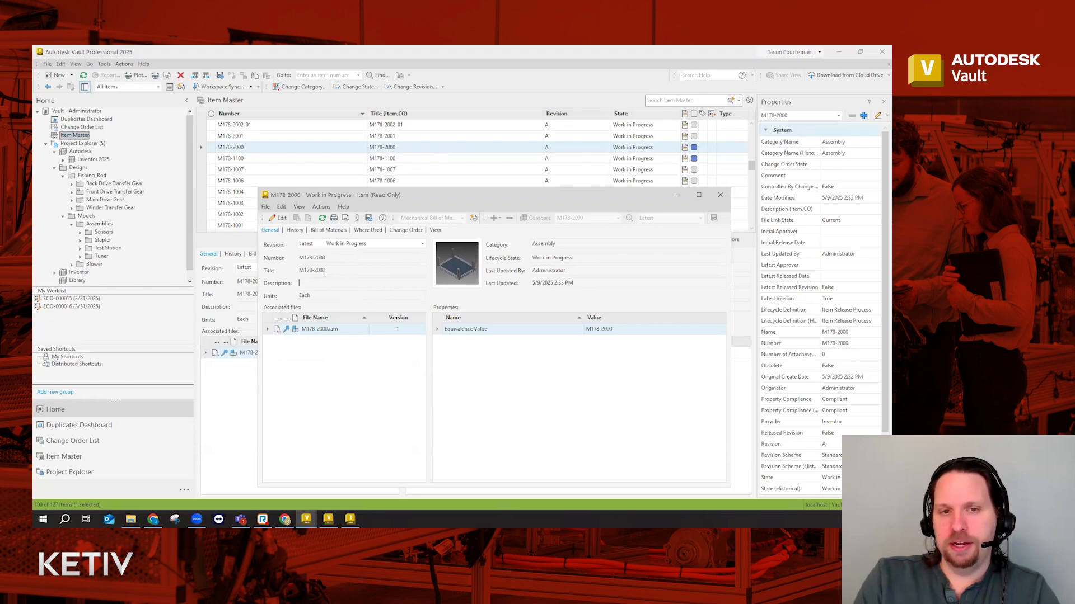
{"action": "left_click", "coordinate": [305, 332]}
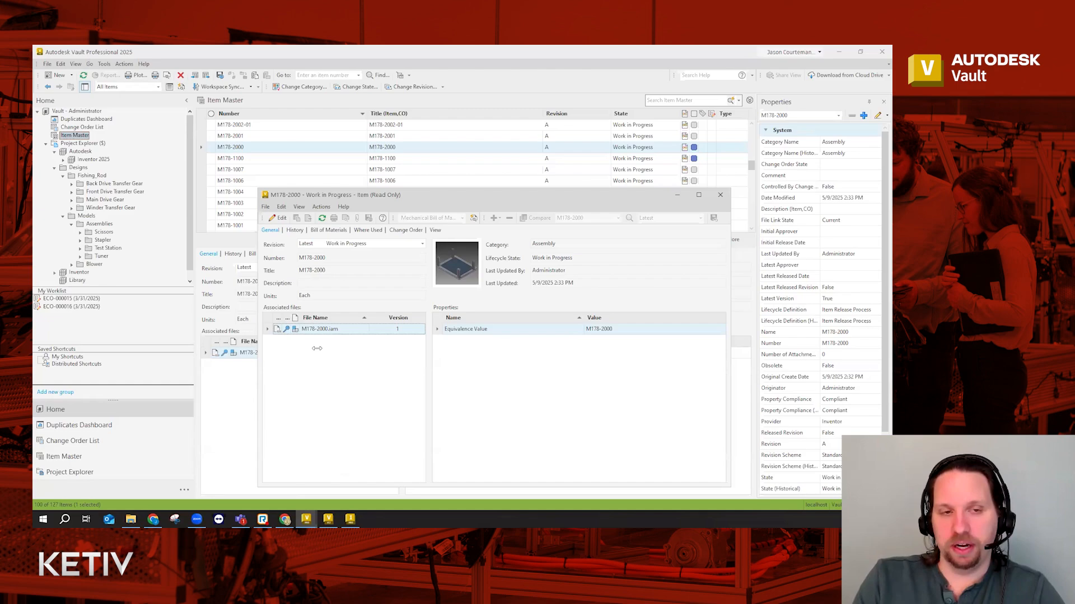
{"action": "left_click", "coordinate": [720, 195]}
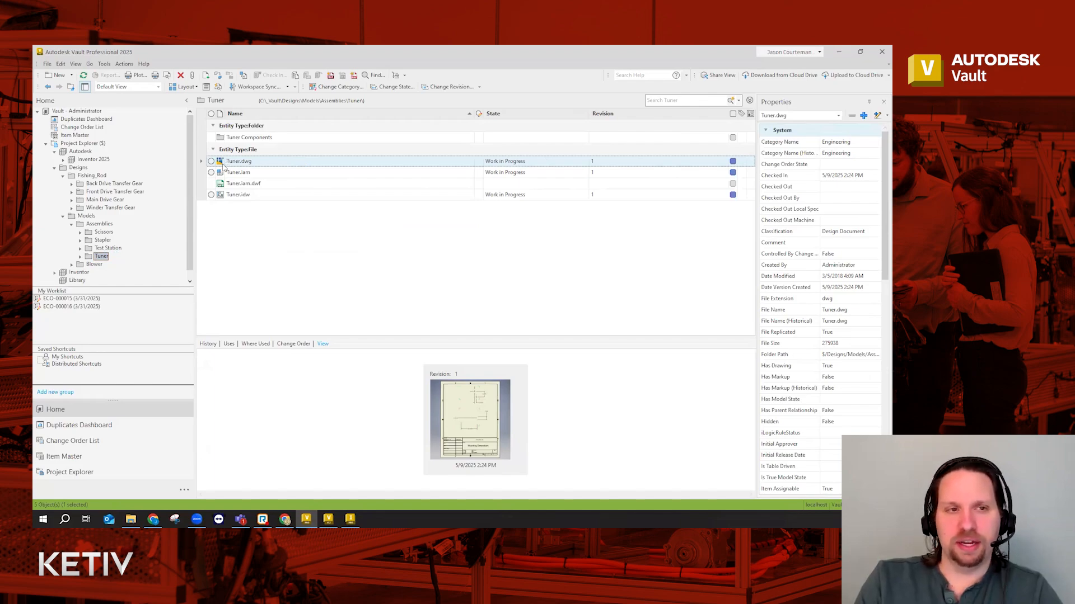
- Display the item categories in the Vault category configuration, check the Document category, and leave the configuration
{"action": "left_click", "coordinate": [104, 64]}
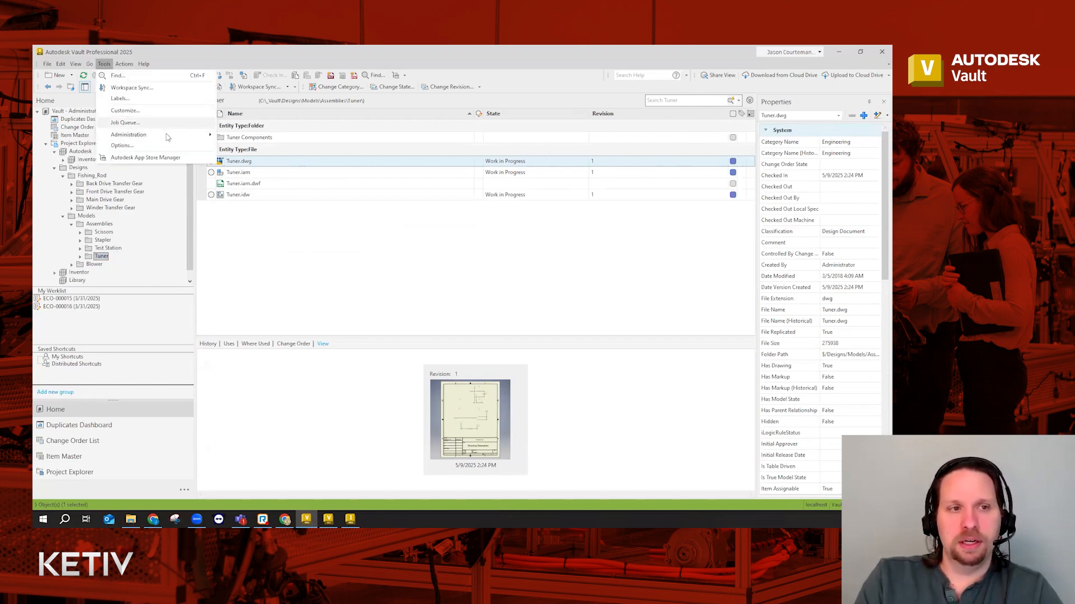
{"action": "mouse_move", "coordinate": [154, 134]}
{"action": "left_click", "coordinate": [249, 138]}
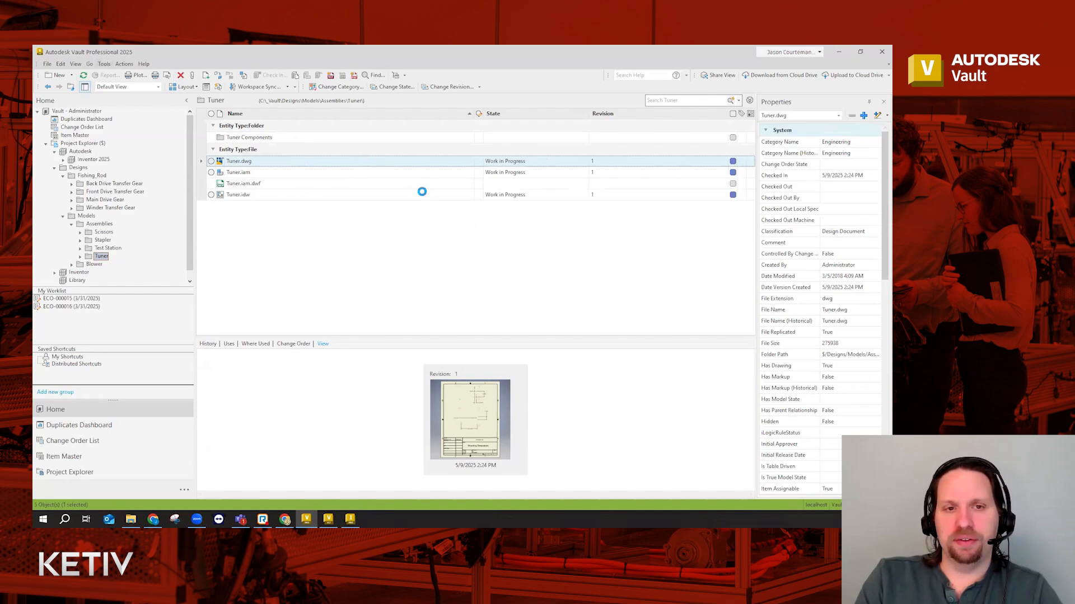
{"action": "left_click", "coordinate": [371, 109]}
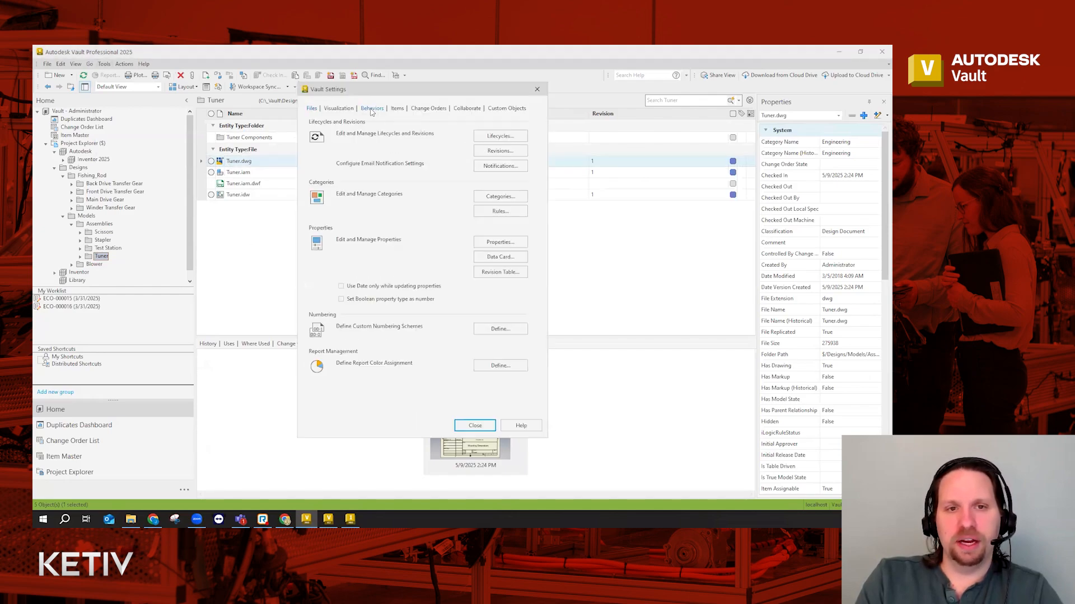
{"action": "left_click", "coordinate": [492, 197]}
{"action": "left_click", "coordinate": [398, 96]}
{"action": "left_click", "coordinate": [391, 133]}
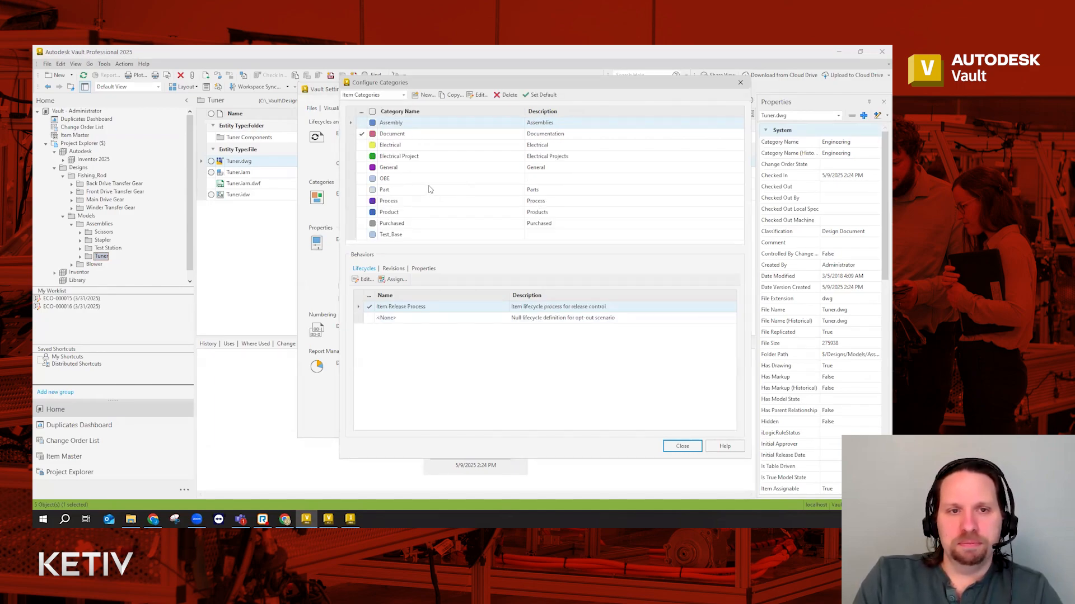
{"action": "left_click", "coordinate": [410, 134]}
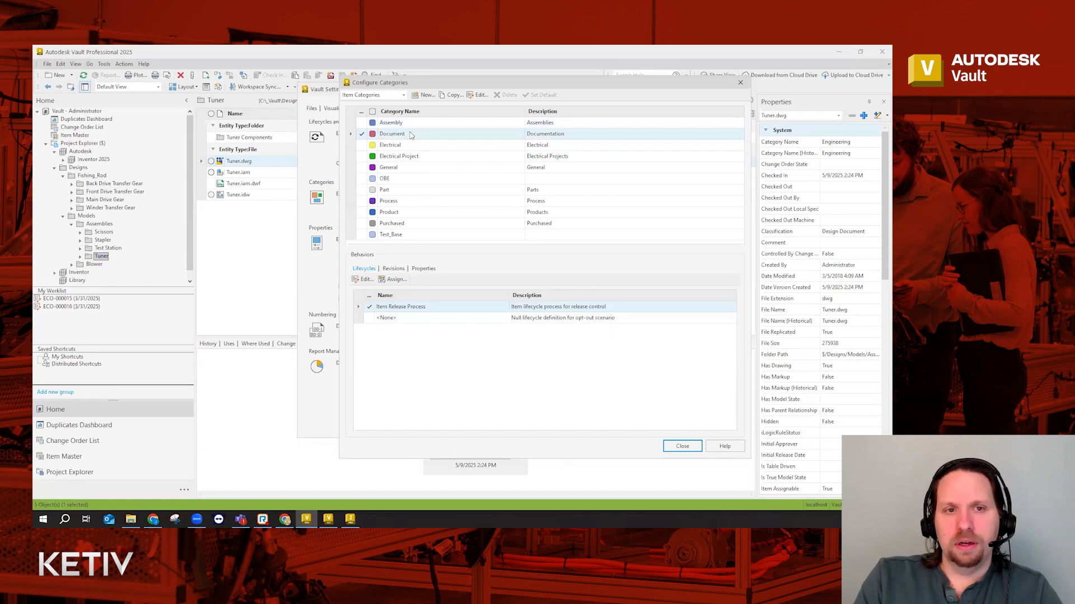
{"action": "key", "text": "Escape"}
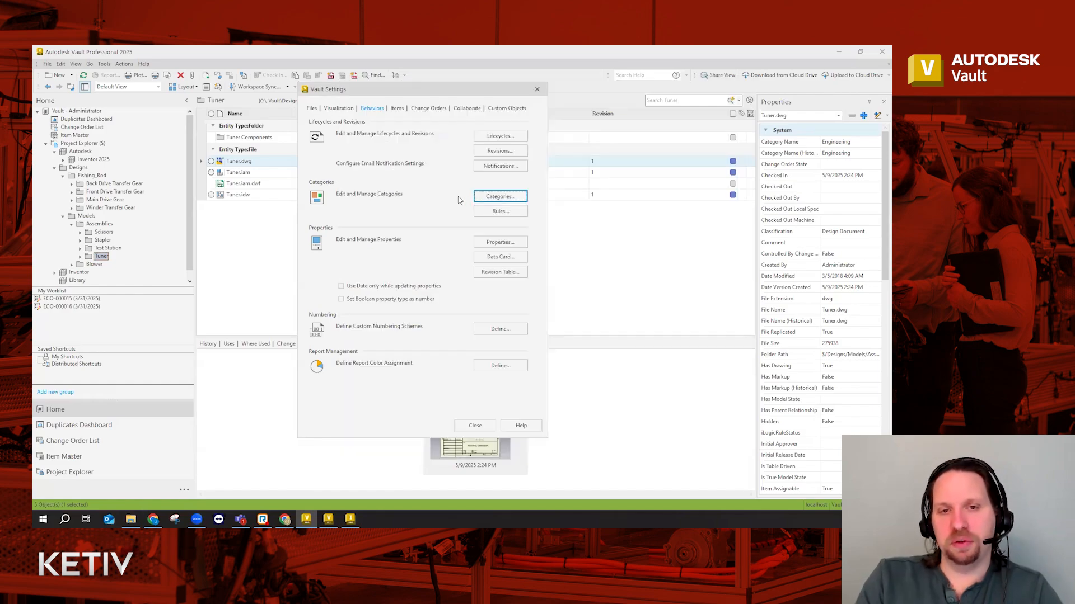
- Reopen the item categories and compare the lifecycles assigned to the Document and Assembly categories
{"action": "left_click", "coordinate": [484, 199]}
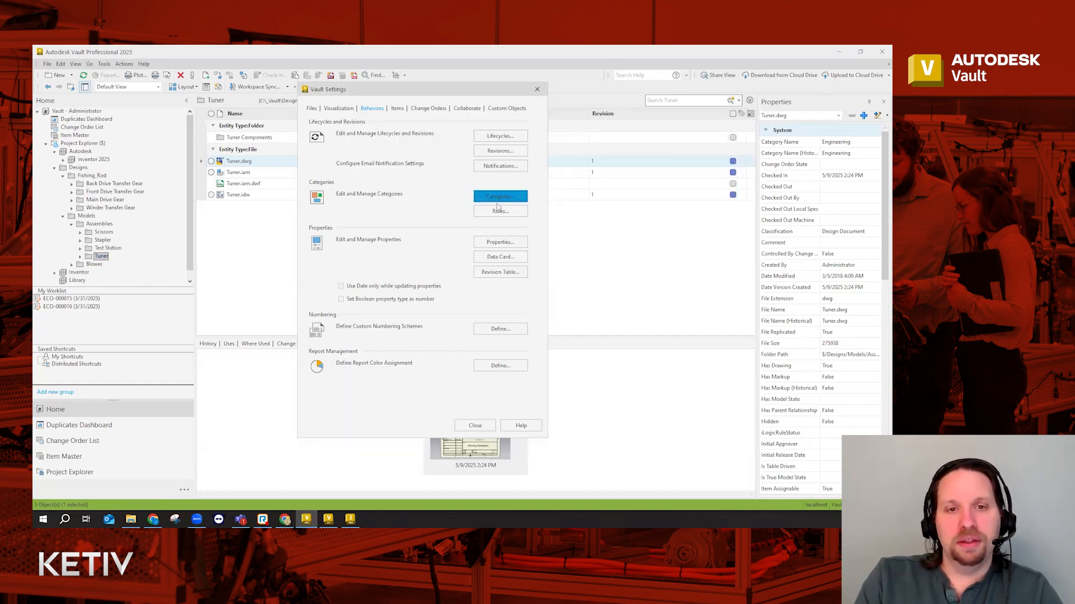
{"action": "left_click", "coordinate": [380, 96]}
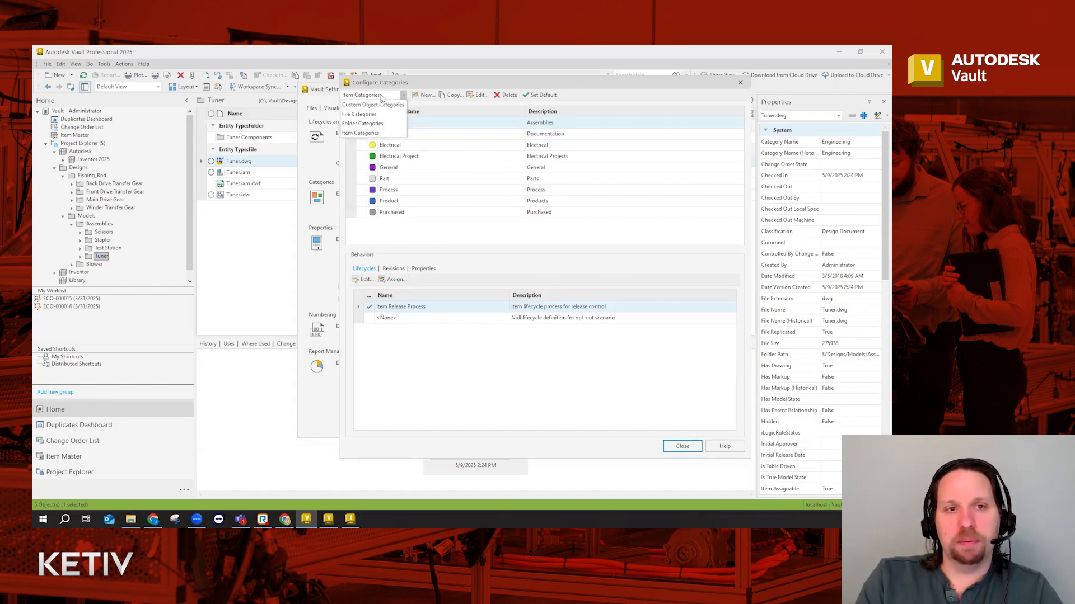
{"action": "left_click", "coordinate": [362, 133]}
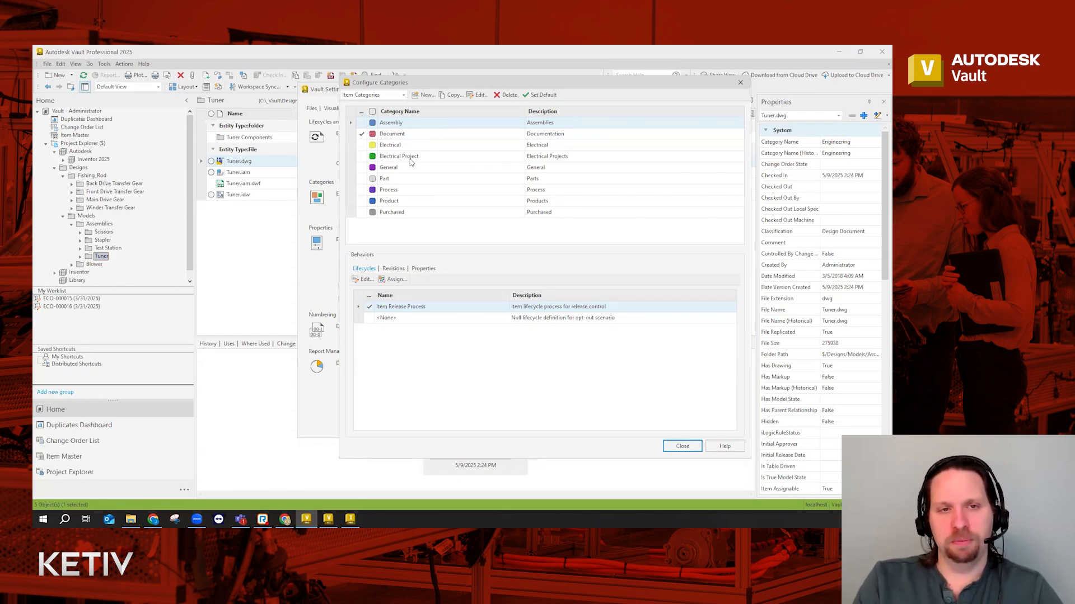
{"action": "left_click", "coordinate": [402, 136]}
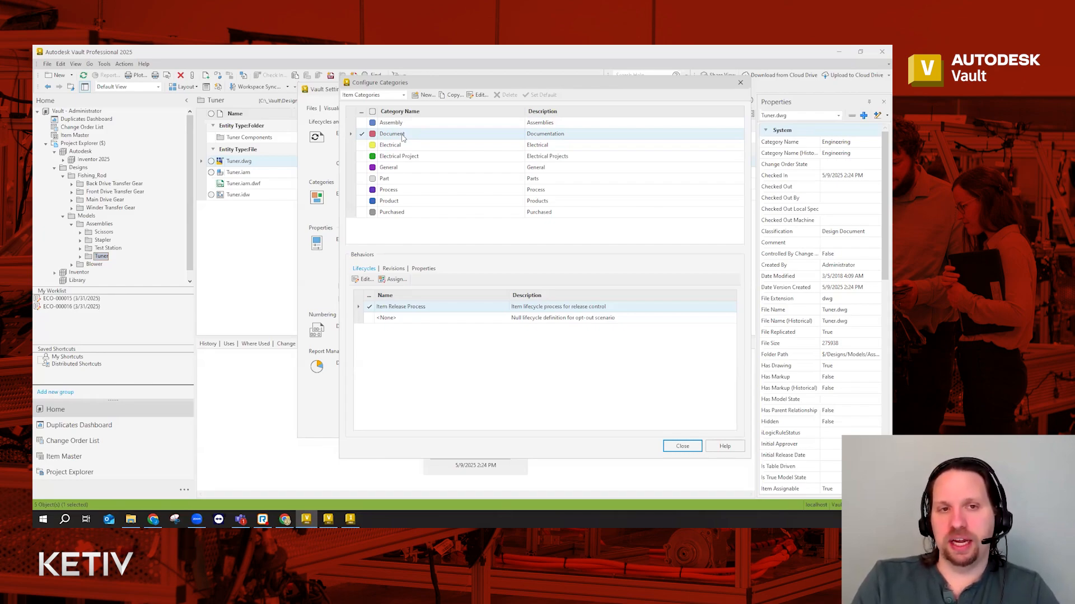
{"action": "left_click", "coordinate": [398, 124]}
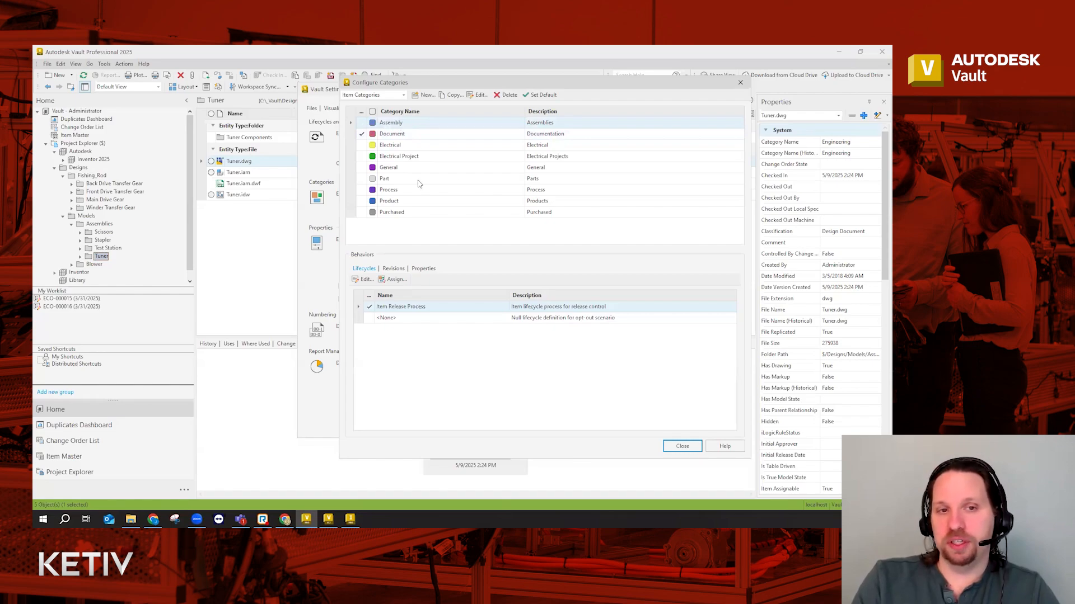
- Examine the Part item category's lifecycle, revision schemes and properties, and close both settings dialogs
{"action": "left_click", "coordinate": [394, 179]}
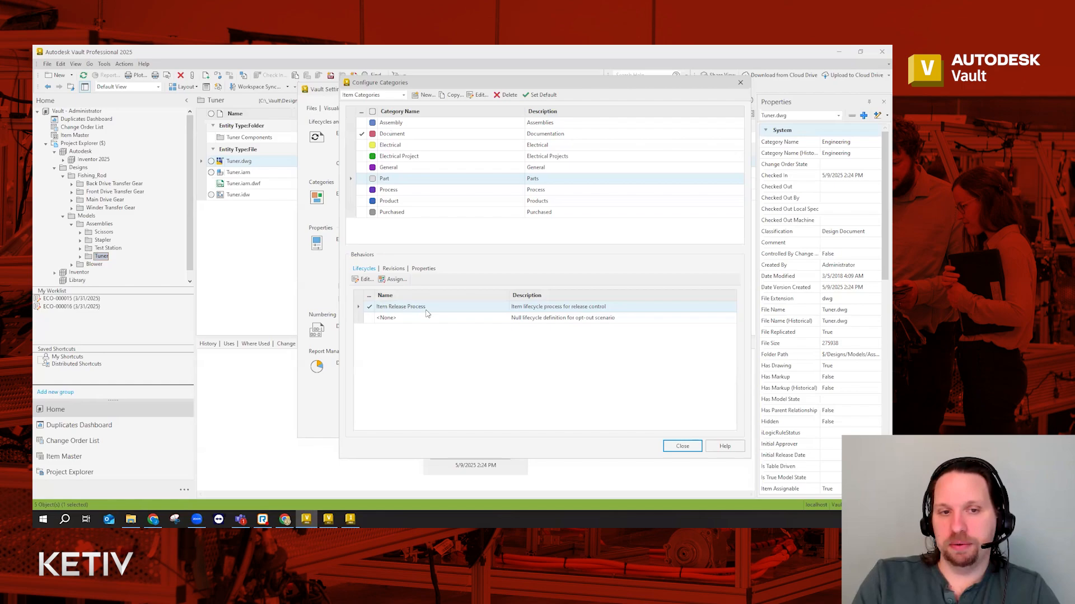
{"action": "left_click", "coordinate": [393, 269]}
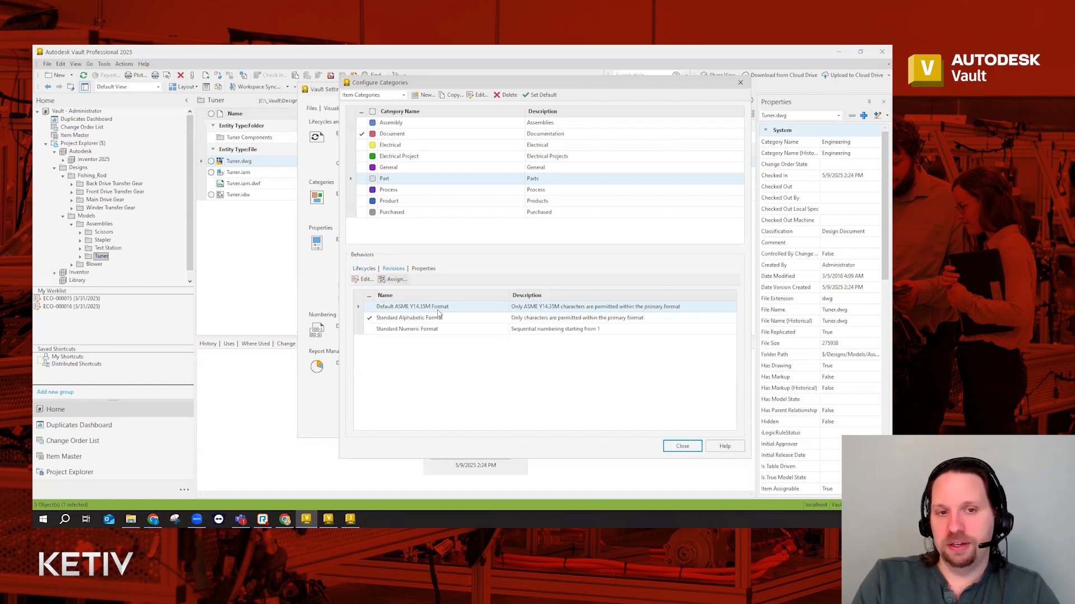
{"action": "left_click", "coordinate": [392, 319]}
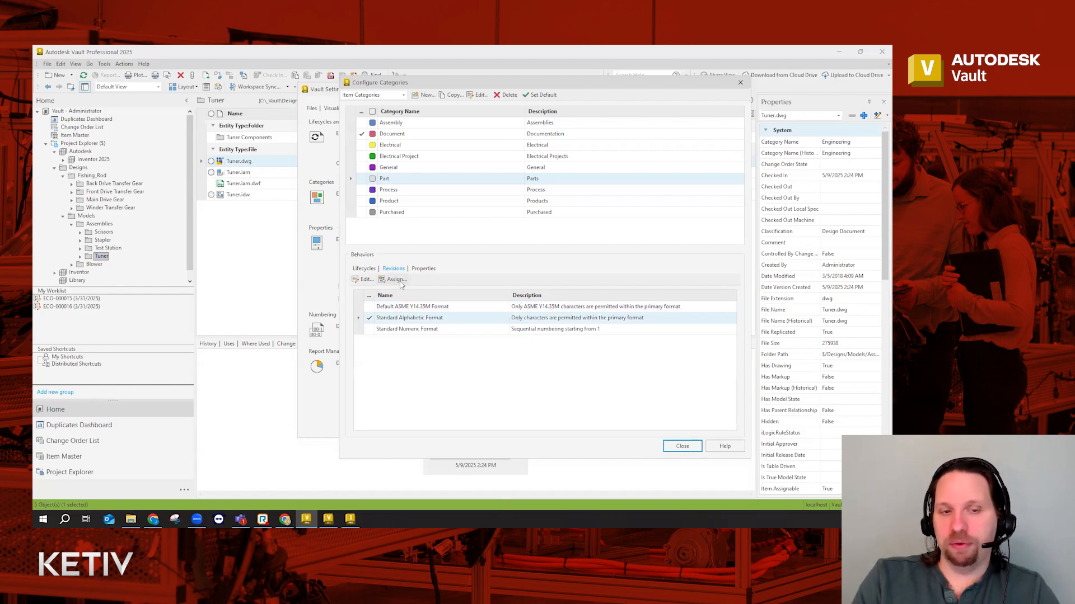
{"action": "left_click", "coordinate": [422, 270]}
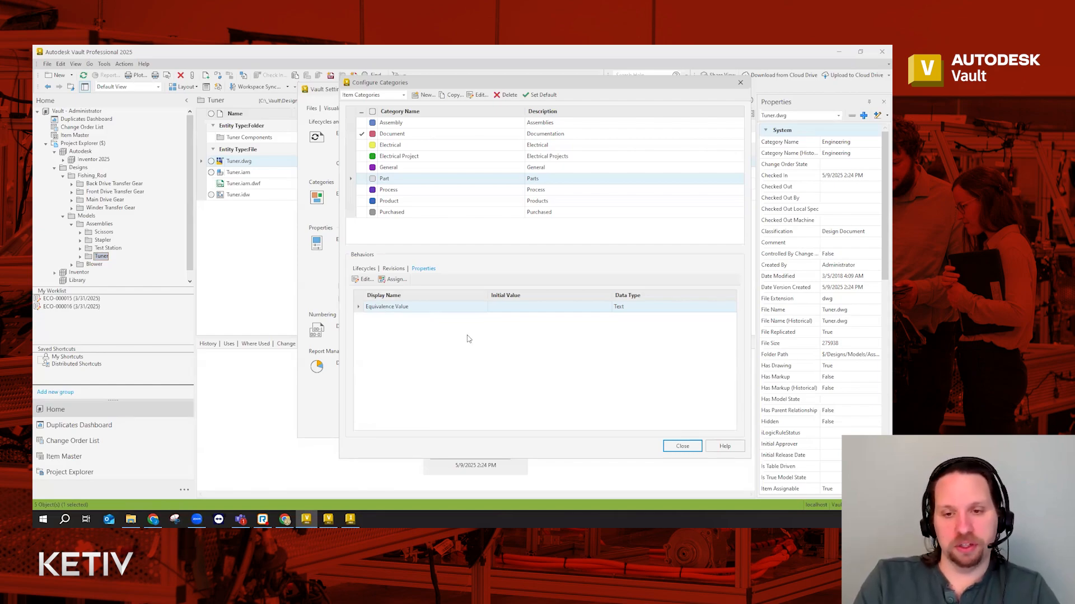
{"action": "left_click", "coordinate": [681, 447]}
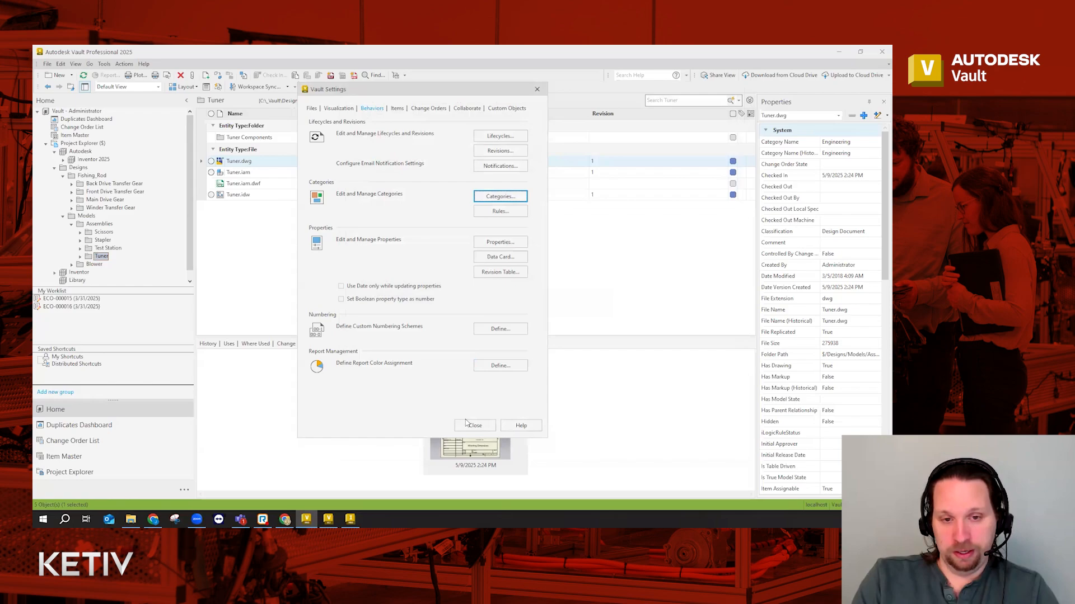
{"action": "left_click", "coordinate": [472, 427]}
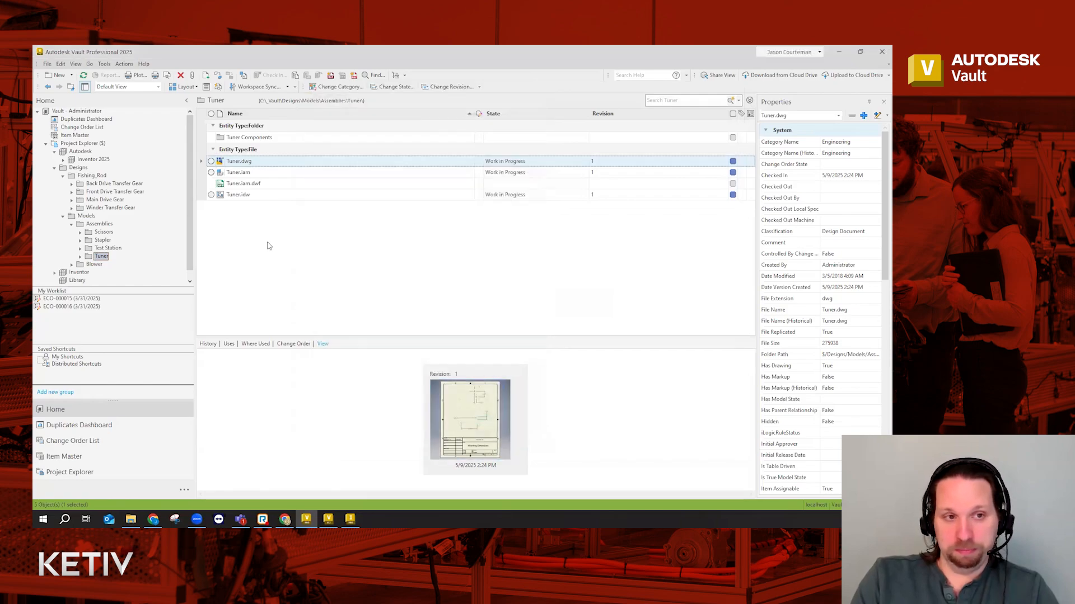
- Try to go to the item assigned to Tuner.dwg in the Tuner folder
{"action": "right_click", "coordinate": [274, 161]}
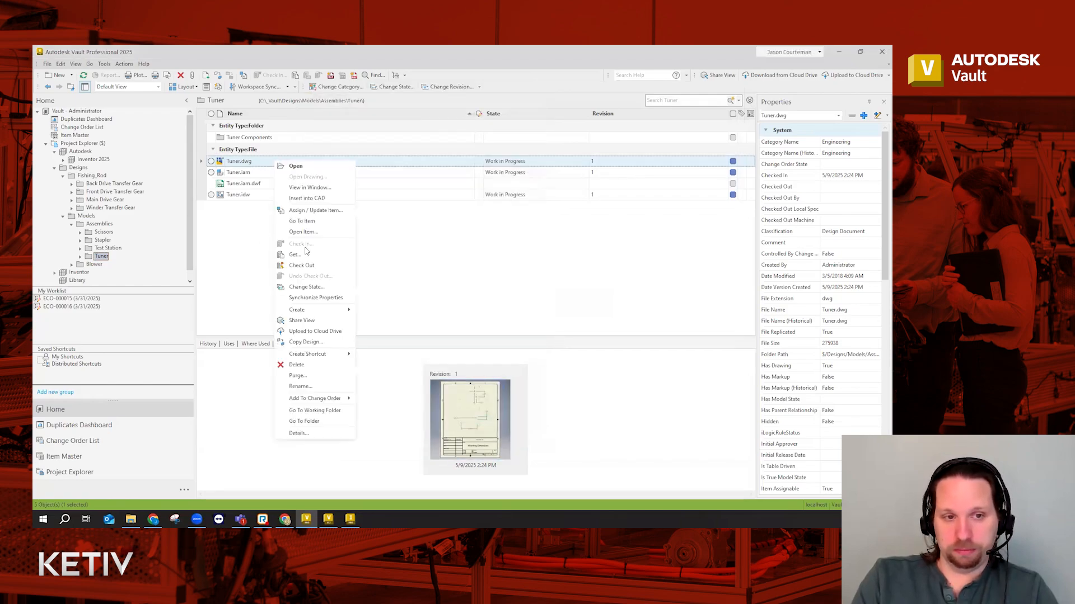
{"action": "left_click", "coordinate": [324, 222]}
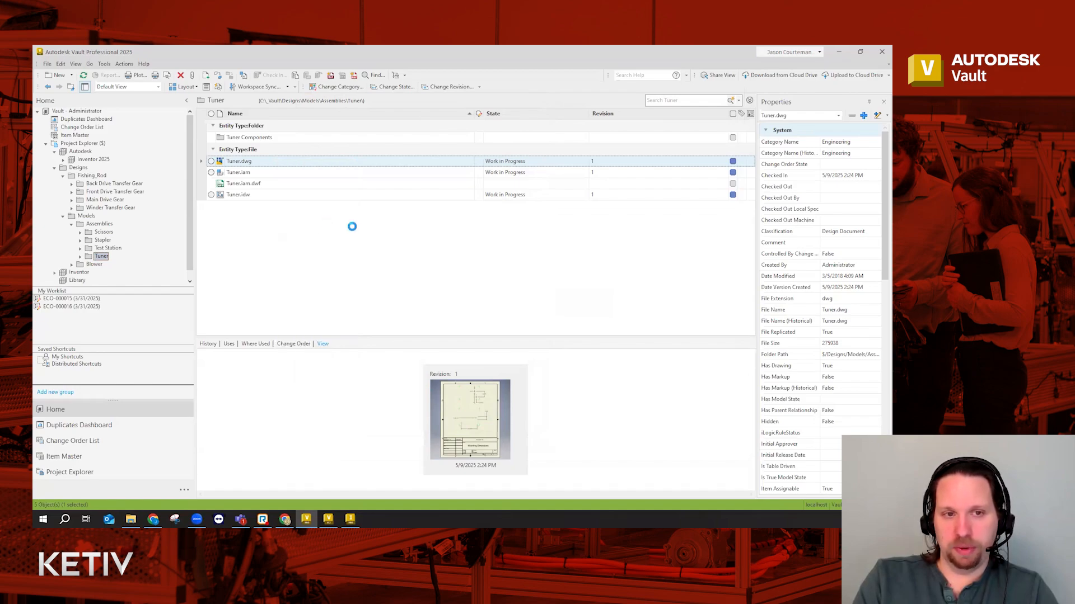
{"action": "key", "text": "Return"}
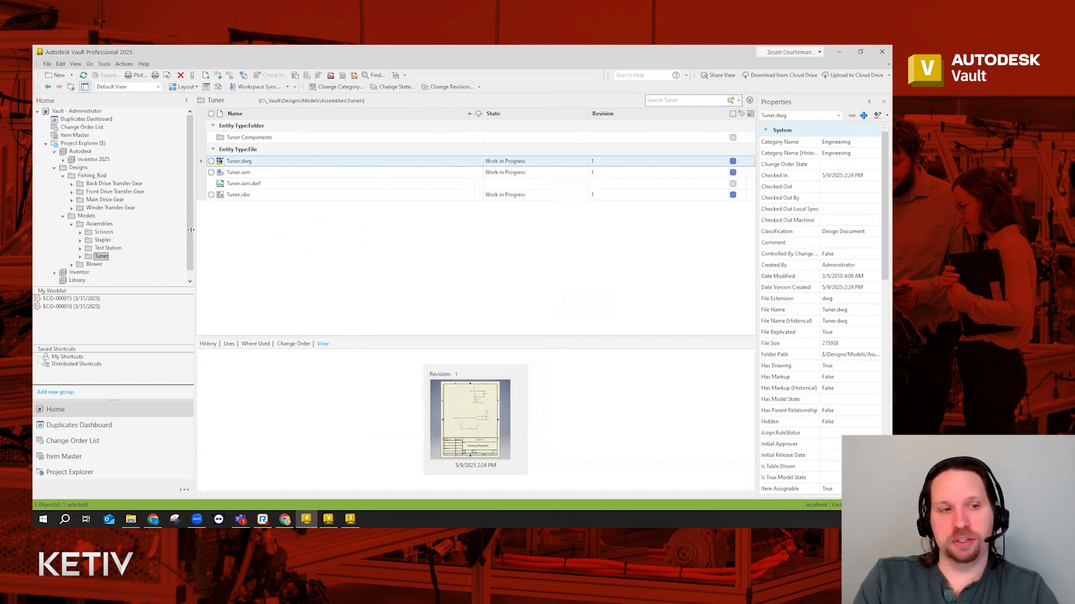
- Check which files in the Test Station folder and its Components subfolder have assigned items, ending on Test Station.iam
{"action": "left_click", "coordinate": [110, 250]}
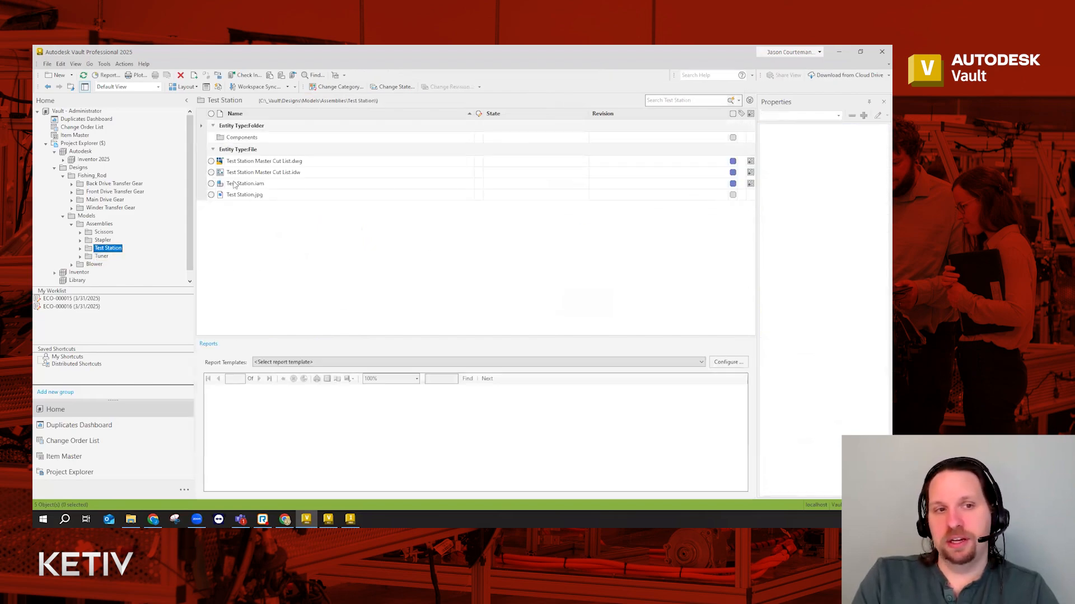
{"action": "left_click", "coordinate": [264, 173]}
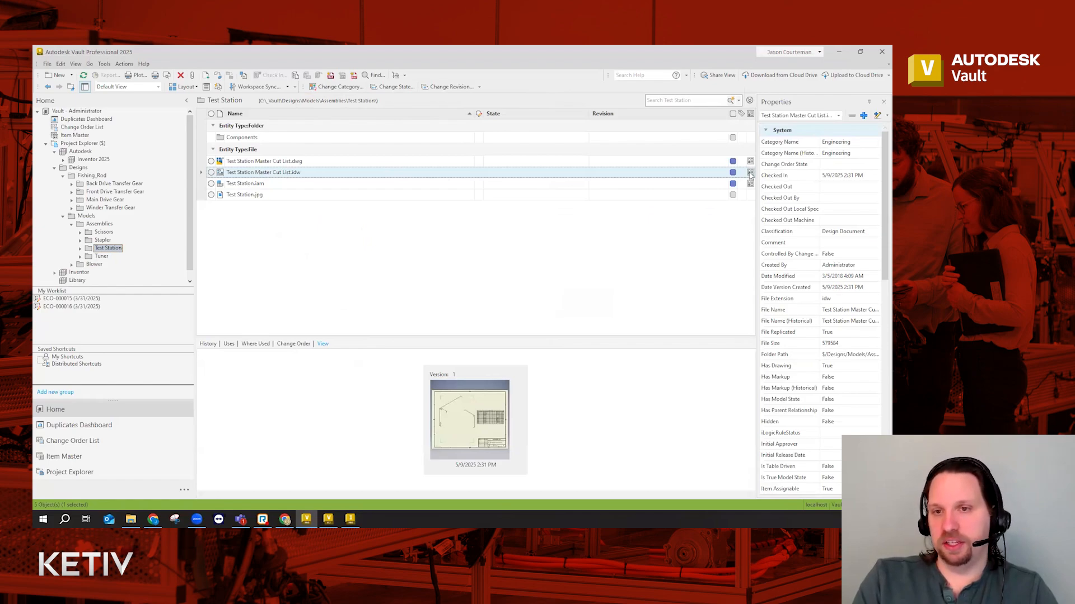
{"action": "mouse_move", "coordinate": [751, 175]}
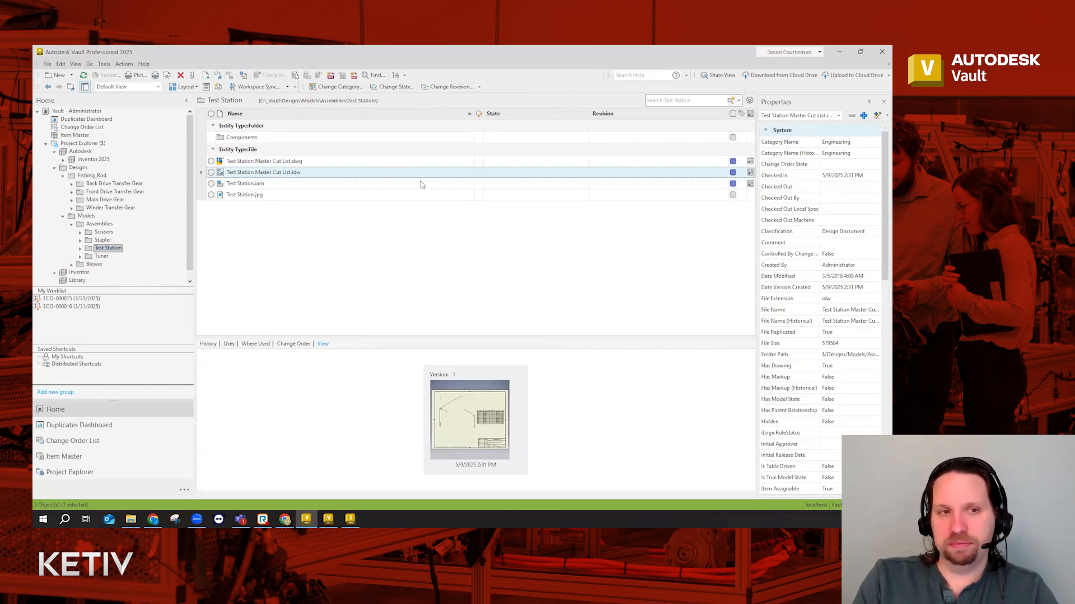
{"action": "left_click", "coordinate": [272, 185]}
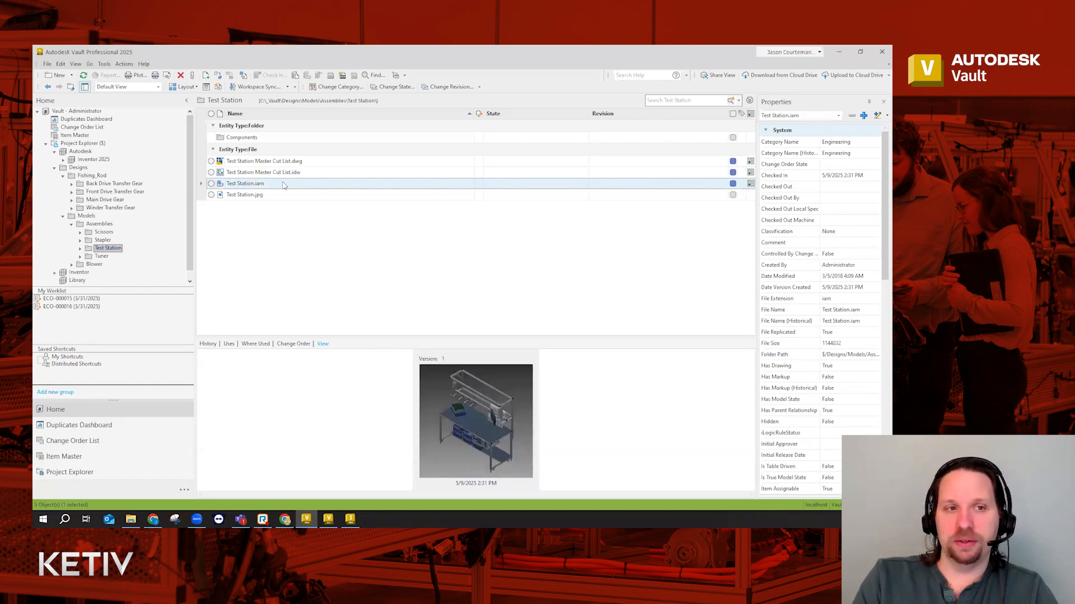
{"action": "double_click", "coordinate": [268, 139]}
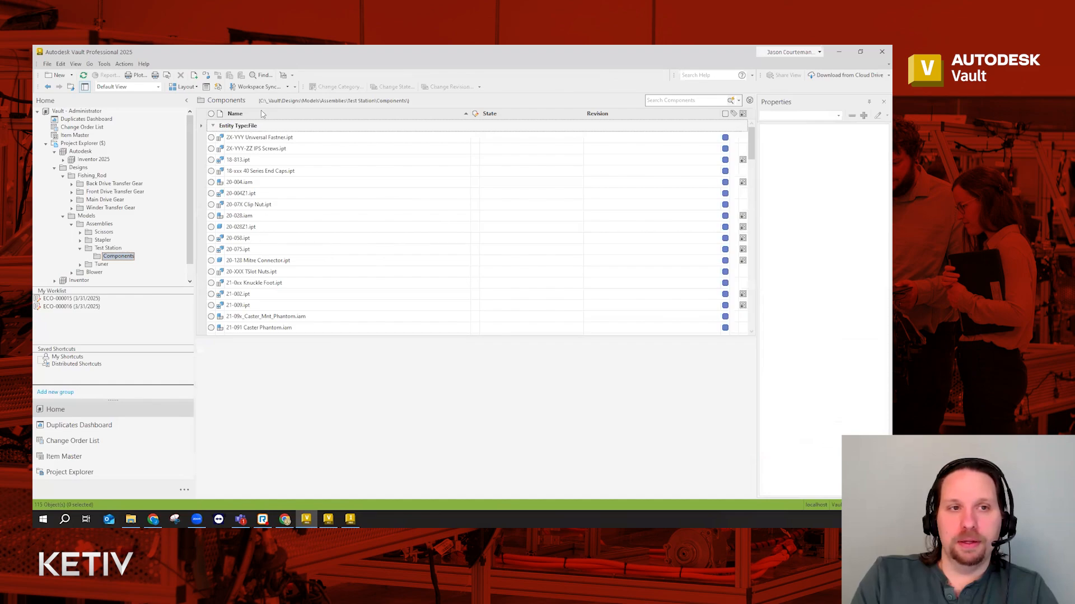
{"action": "left_click", "coordinate": [108, 248]}
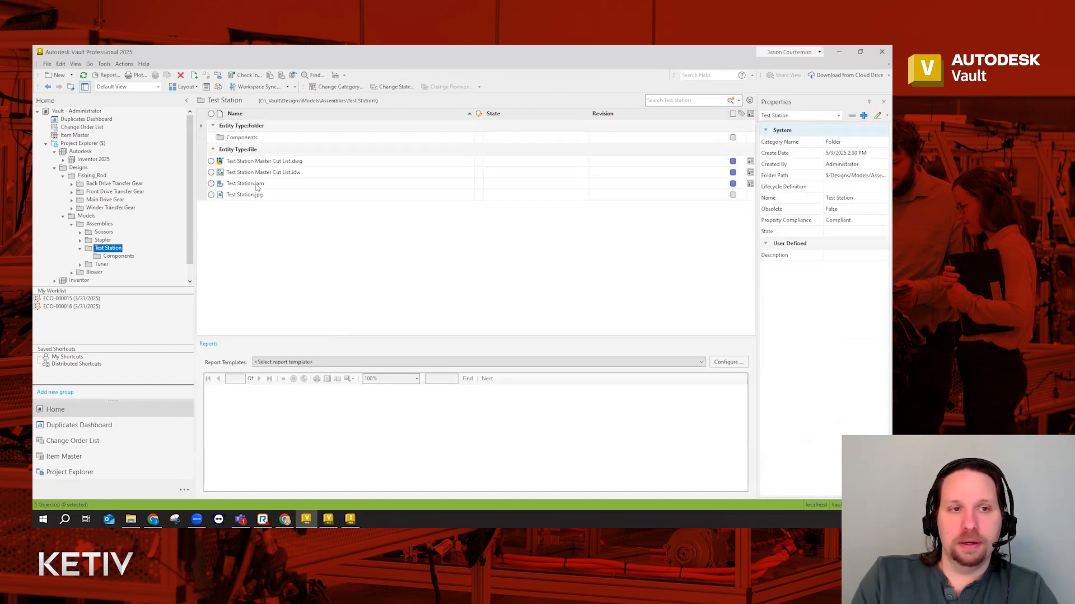
{"action": "left_click", "coordinate": [292, 185]}
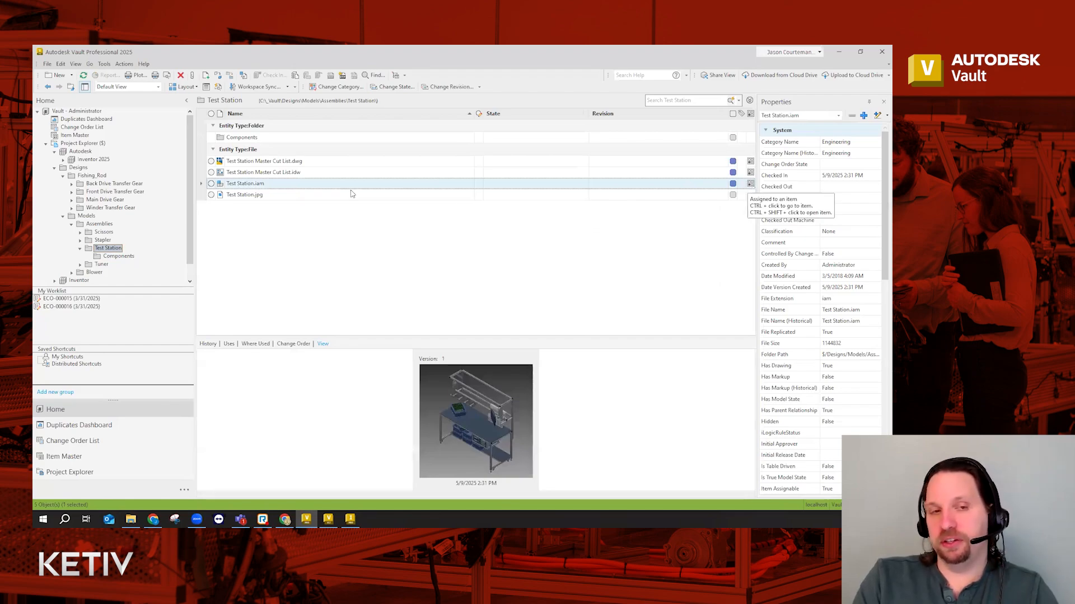
- Open the item assigned to Test Station.iam and inspect its category, revision and lifecycle history
{"action": "right_click", "coordinate": [312, 190]}
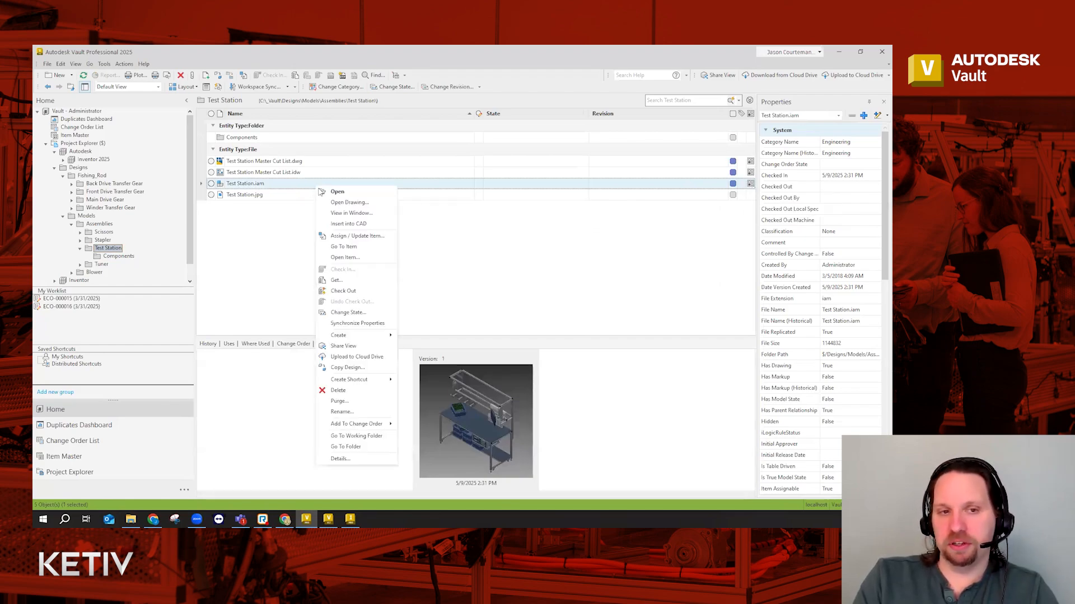
{"action": "left_click", "coordinate": [358, 247]}
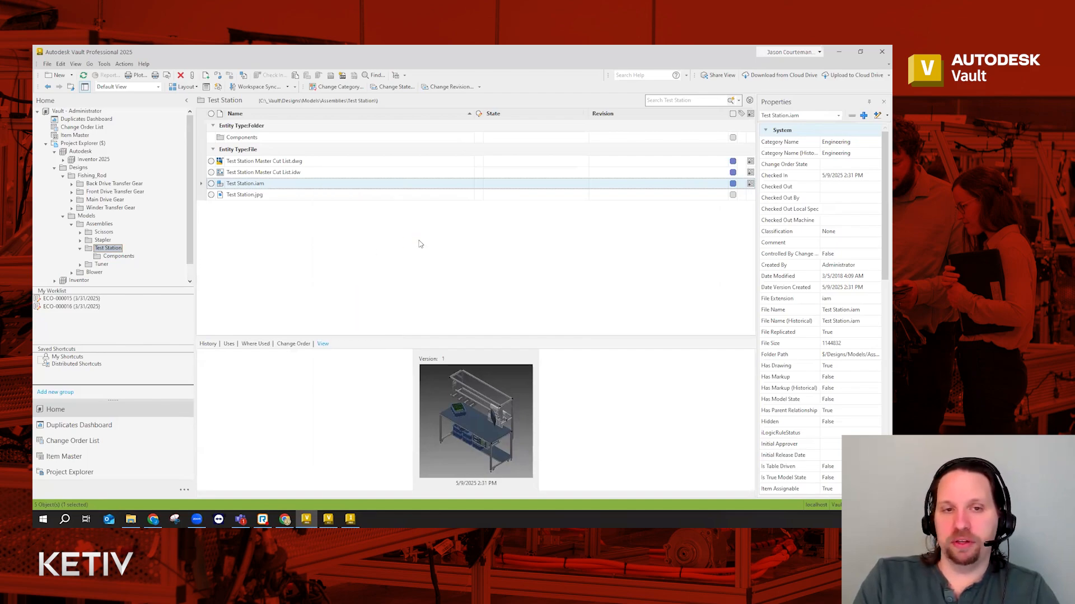
{"action": "left_click_drag", "start_coordinate": [416, 194], "coordinate": [410, 141]}
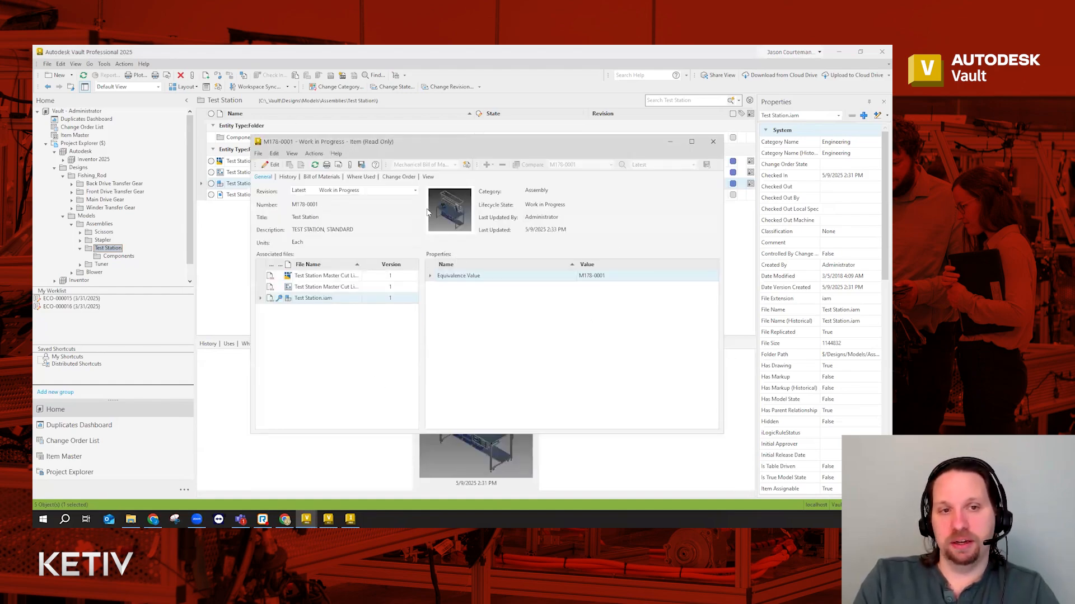
{"action": "left_click_drag", "start_coordinate": [545, 189], "coordinate": [520, 190]}
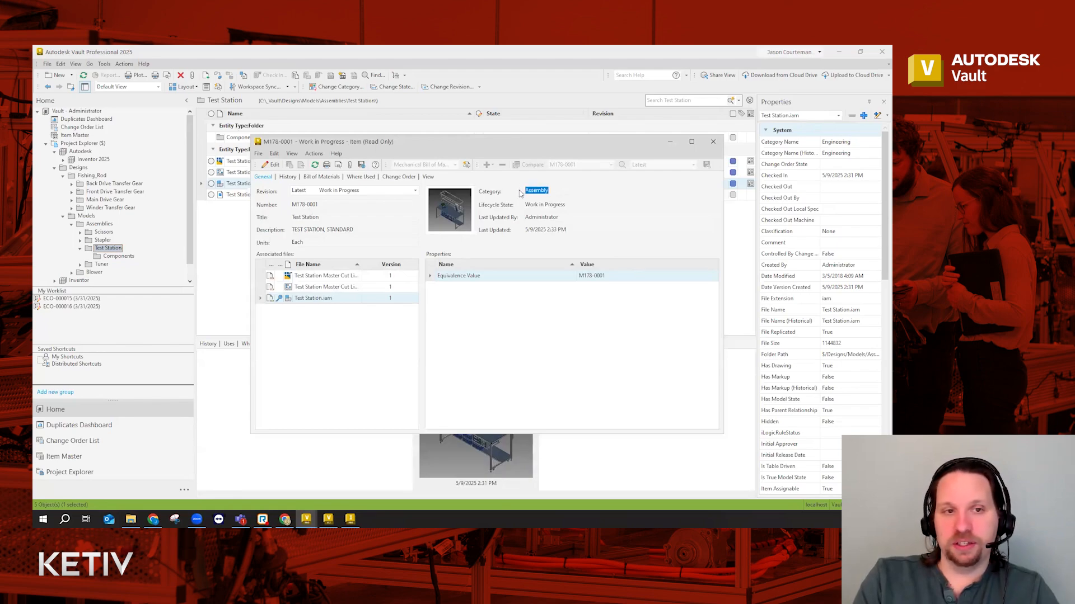
{"action": "left_click", "coordinate": [286, 177]}
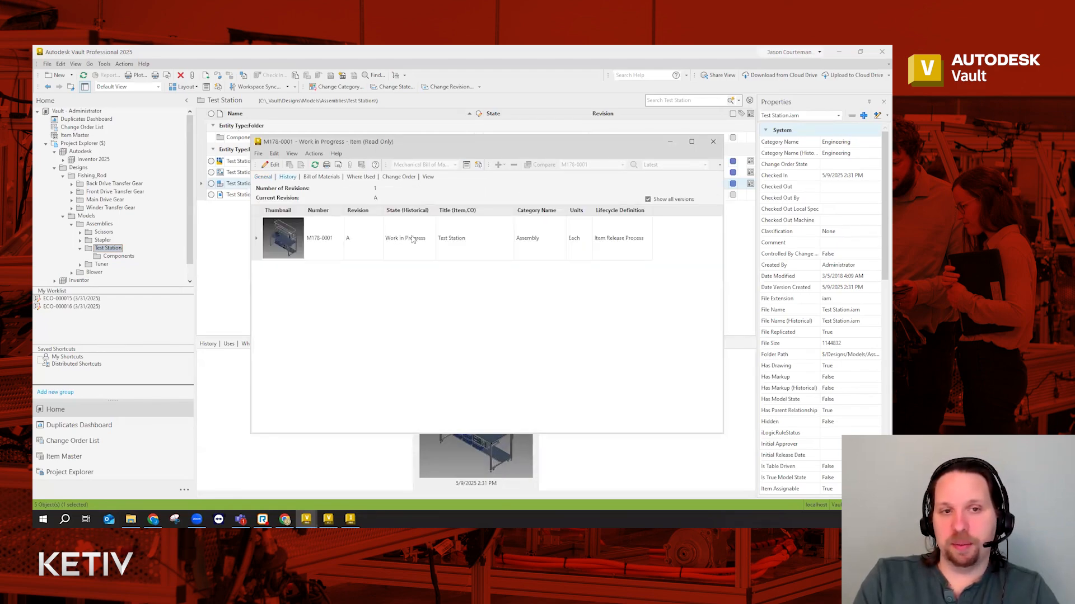
{"action": "left_click", "coordinate": [356, 239]}
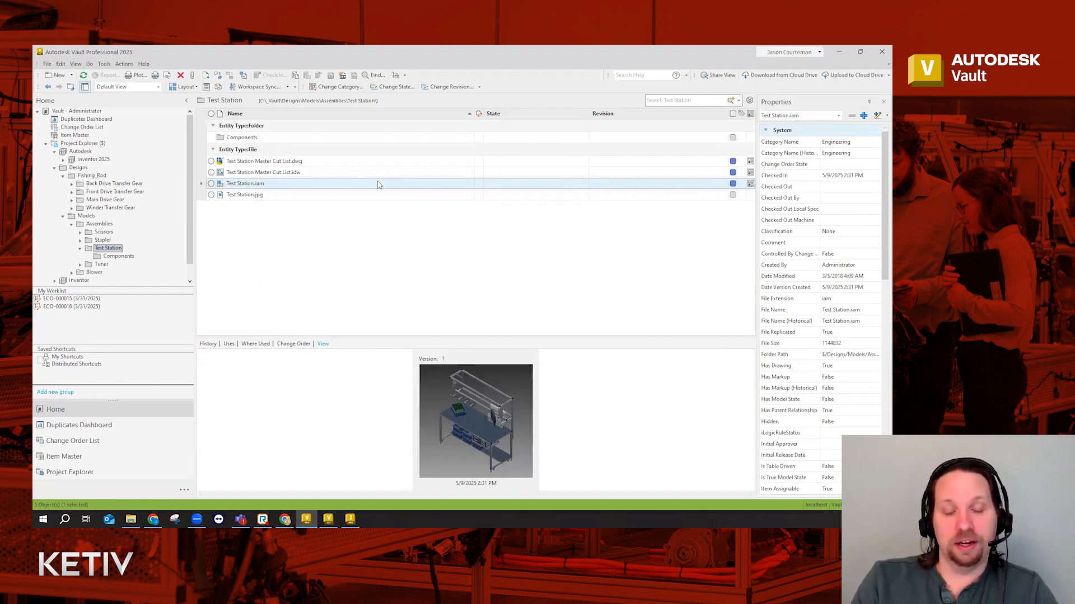
- Reopen the item of Test Station.iam, examine its bill of materials, and close the item window
{"action": "right_click", "coordinate": [287, 183]}
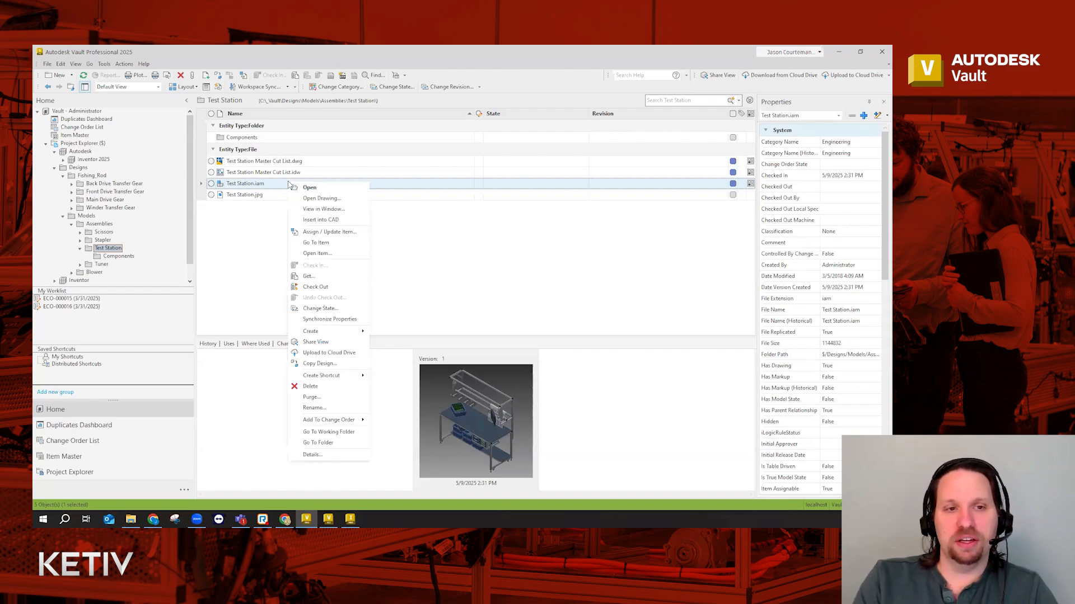
{"action": "left_click", "coordinate": [332, 253]}
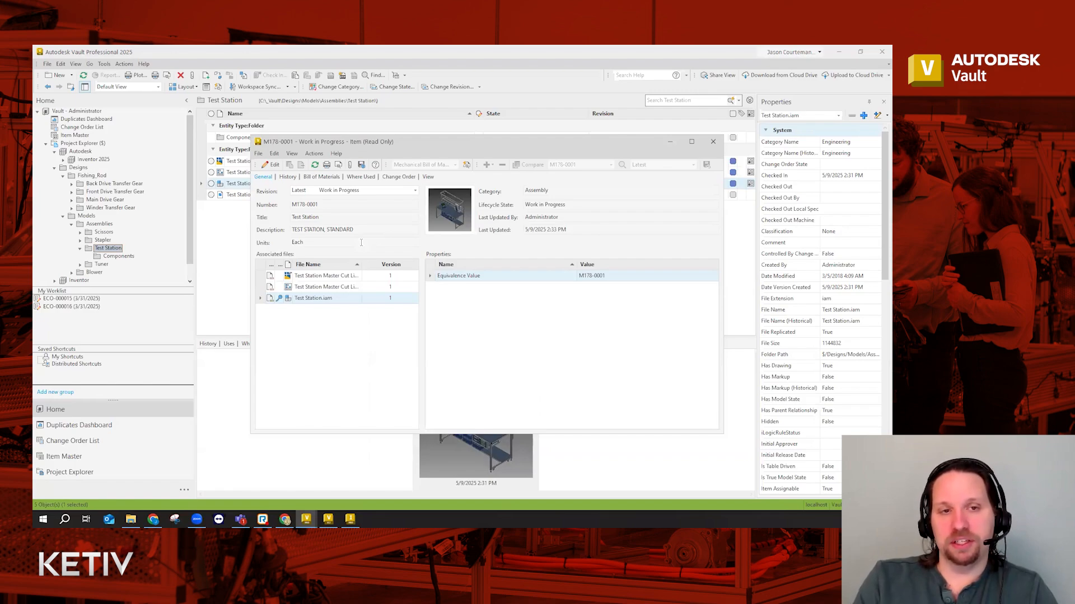
{"action": "left_click_drag", "start_coordinate": [412, 153], "coordinate": [398, 155]}
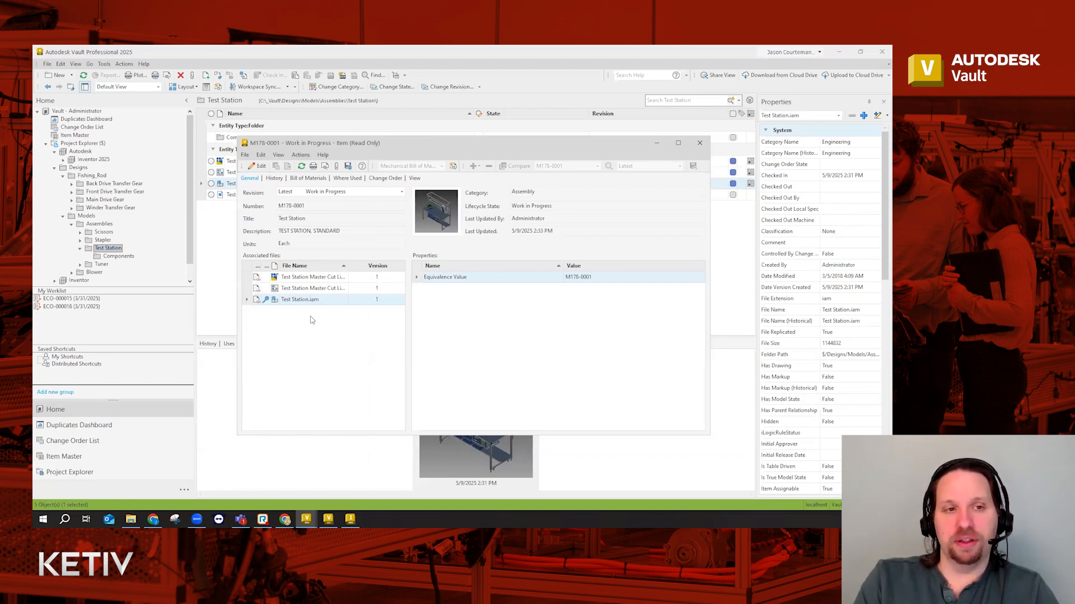
{"action": "left_click", "coordinate": [307, 178]}
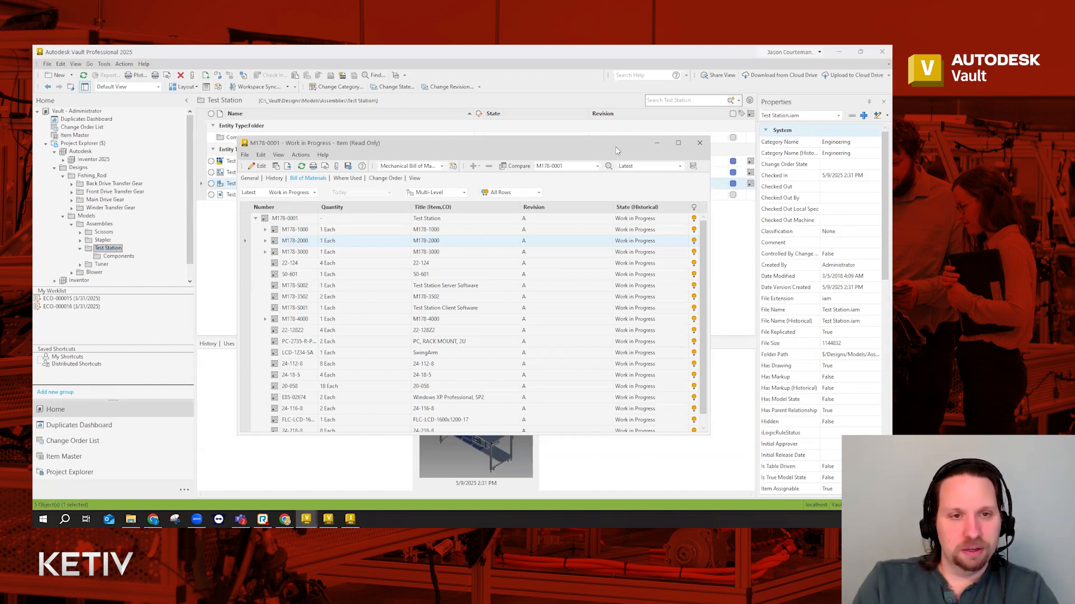
{"action": "left_click", "coordinate": [700, 144]}
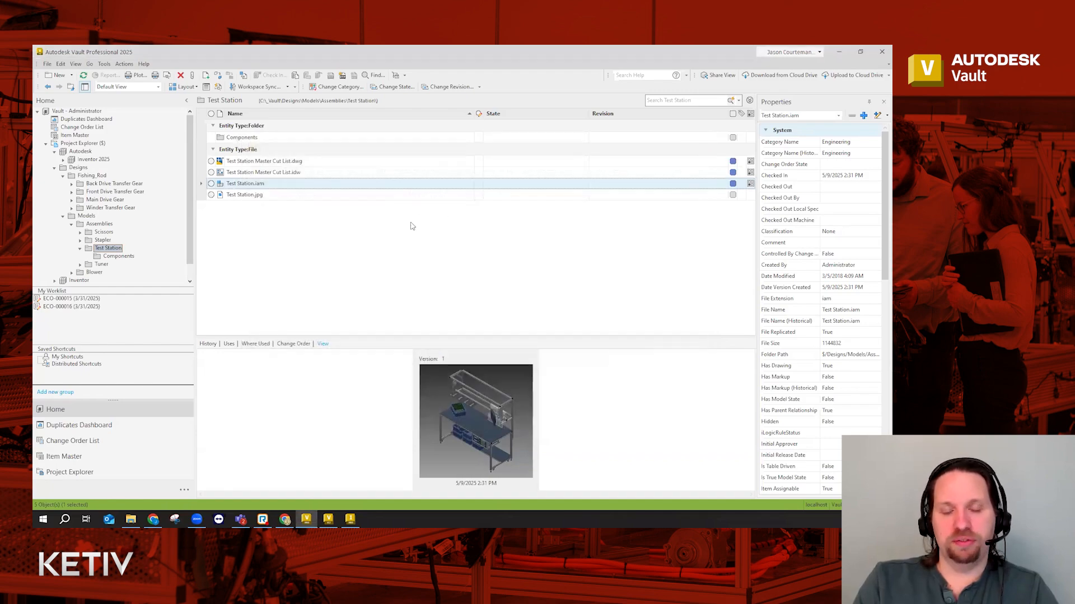